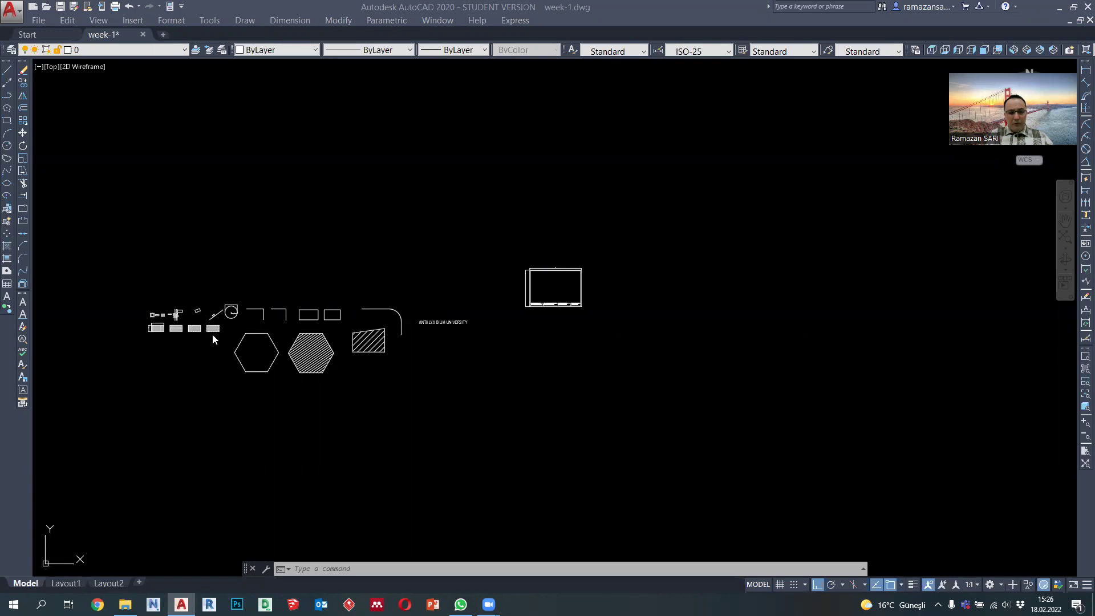
# Pan and zoom across the hexagons, hatched shapes and title block to review the drawing
pyautogui.click(483, 323)
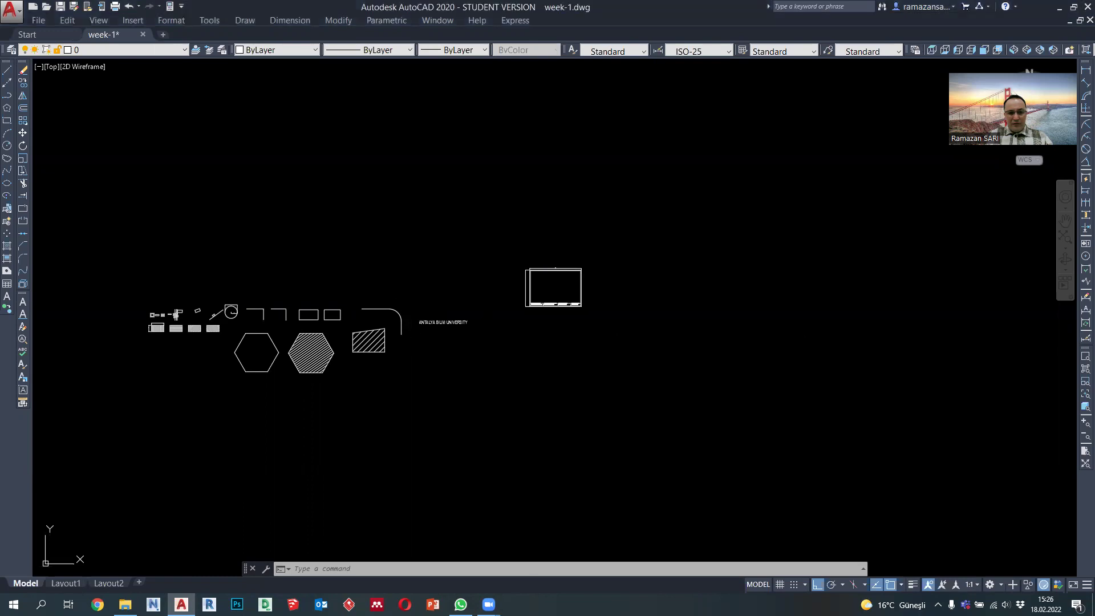
pyautogui.moveTo(164, 337); pyautogui.dragTo(170, 337, button='middle')
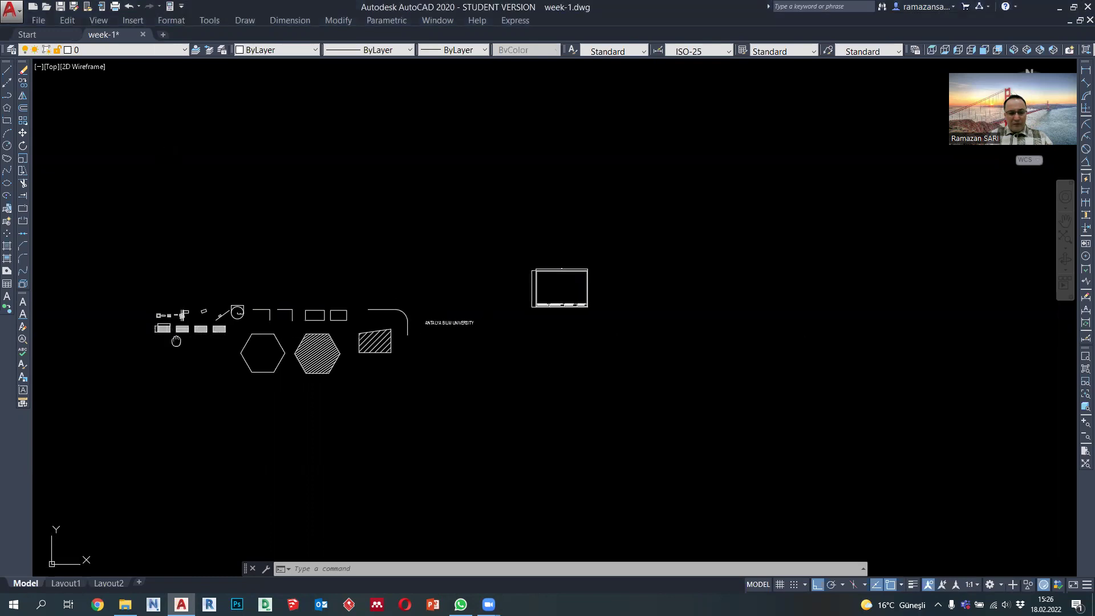
pyautogui.scroll(2, 171, 320)
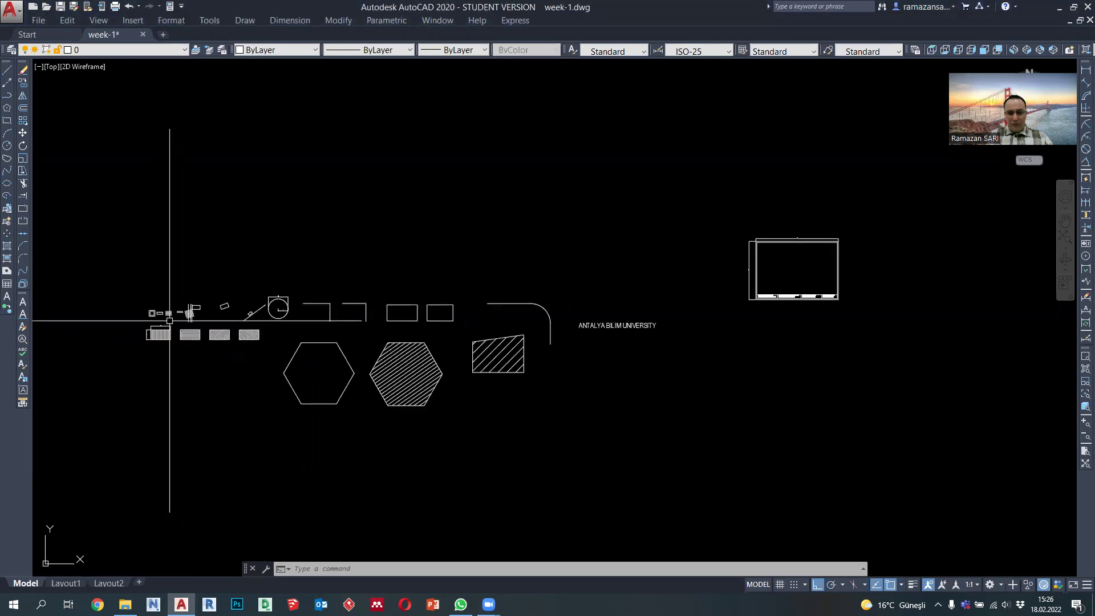
pyautogui.scroll(2, 187, 335)
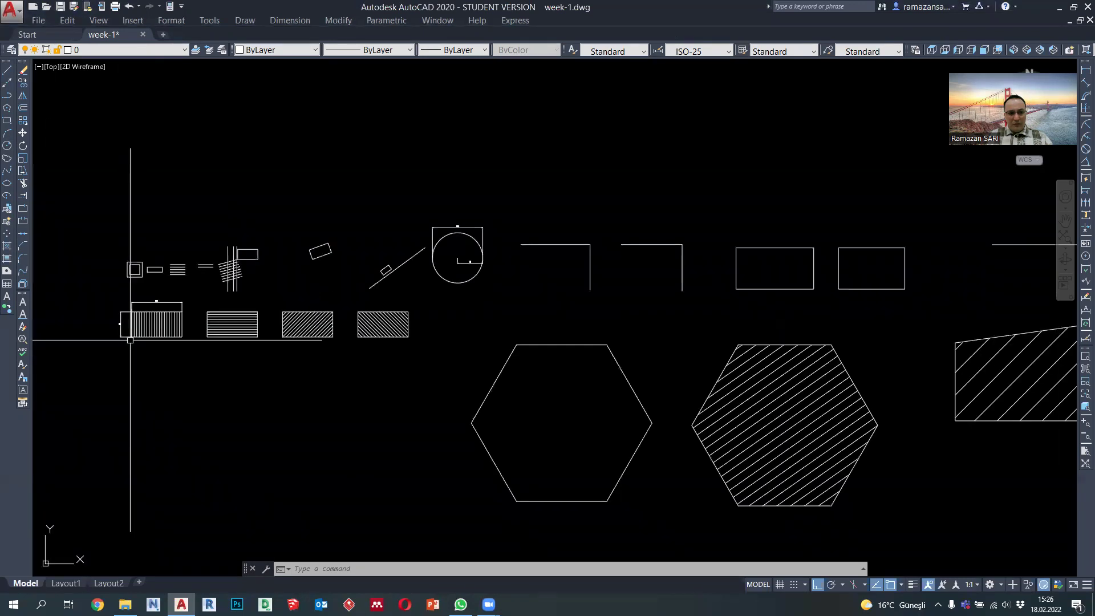
pyautogui.scroll(2, 126, 351)
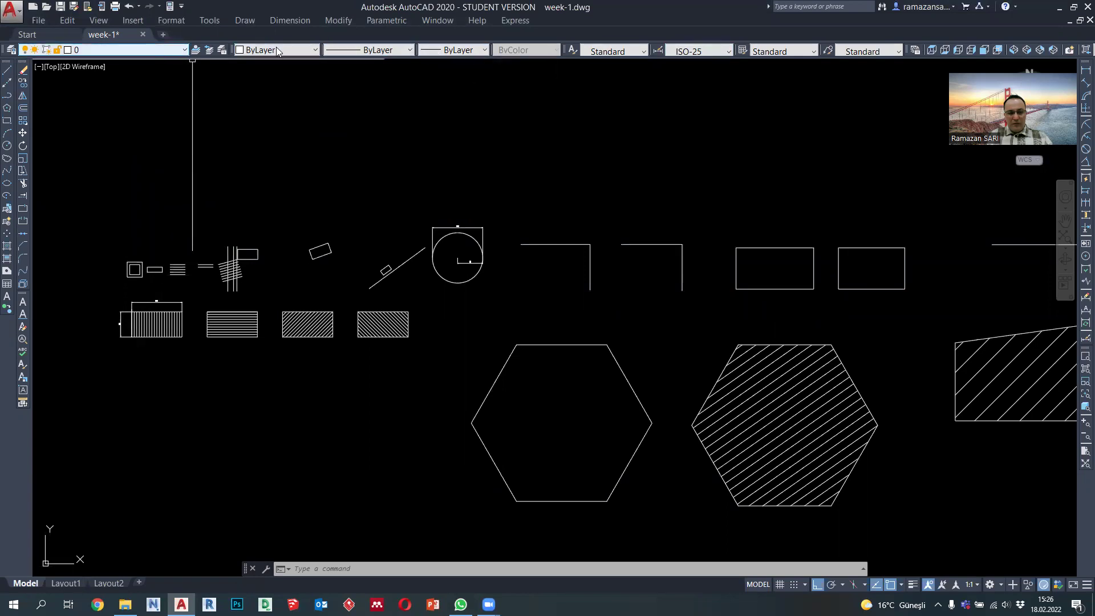
pyautogui.scroll(2, 138, 335)
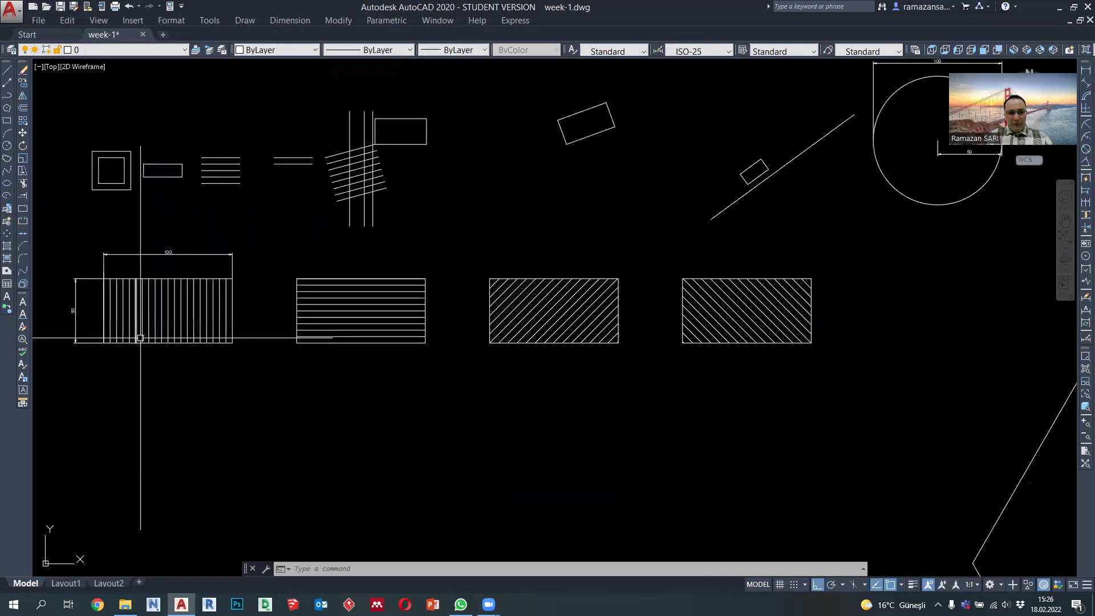
pyautogui.moveTo(140, 337); pyautogui.dragTo(148, 343, button='middle')
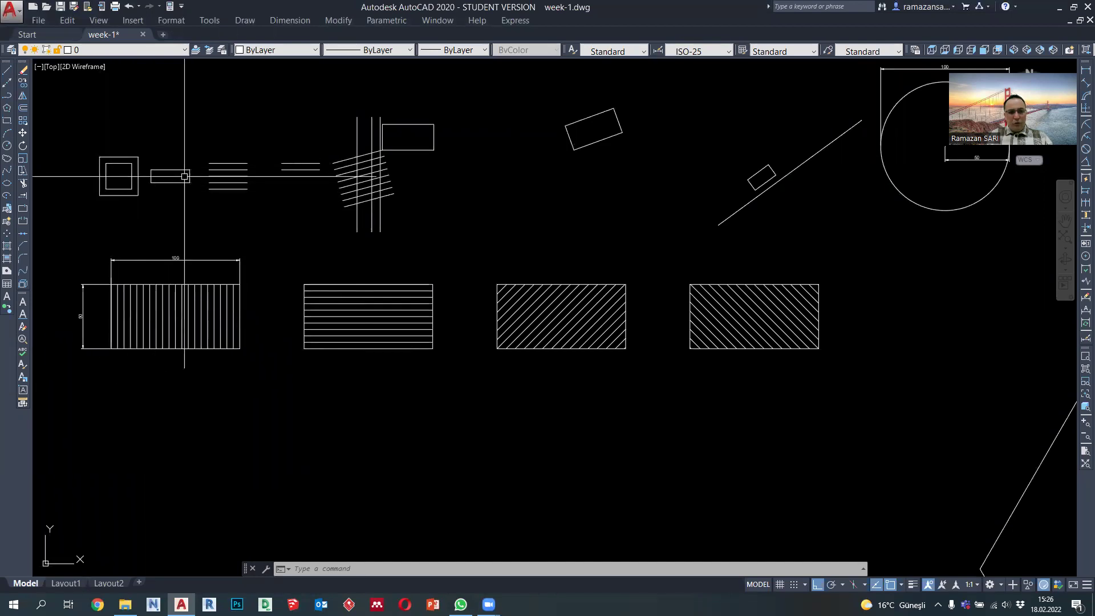
pyautogui.scroll(2, 116, 169)
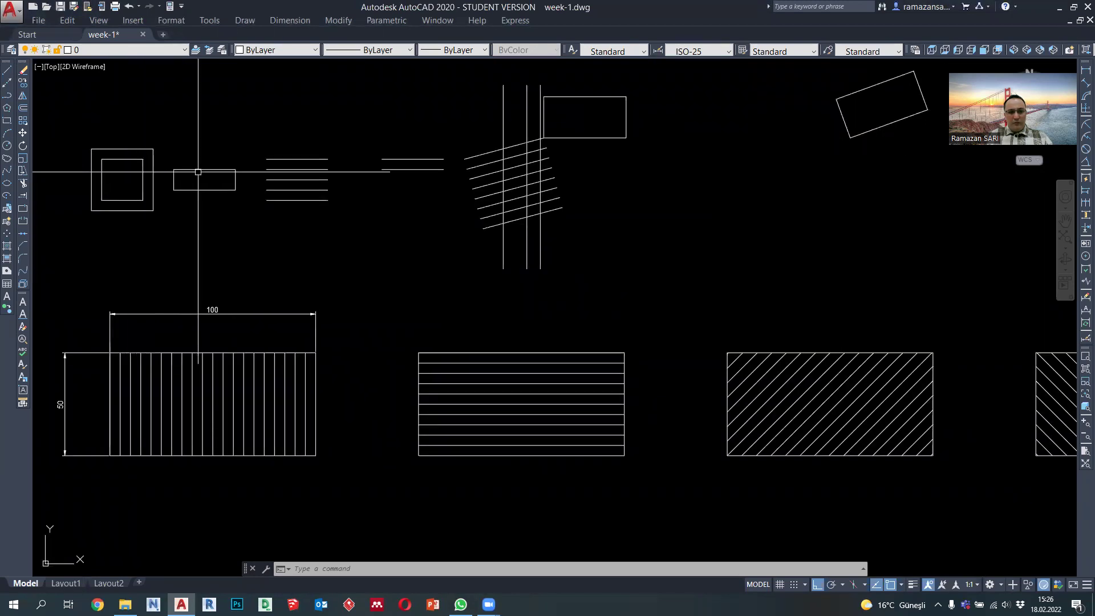
pyautogui.scroll(-2, 244, 323)
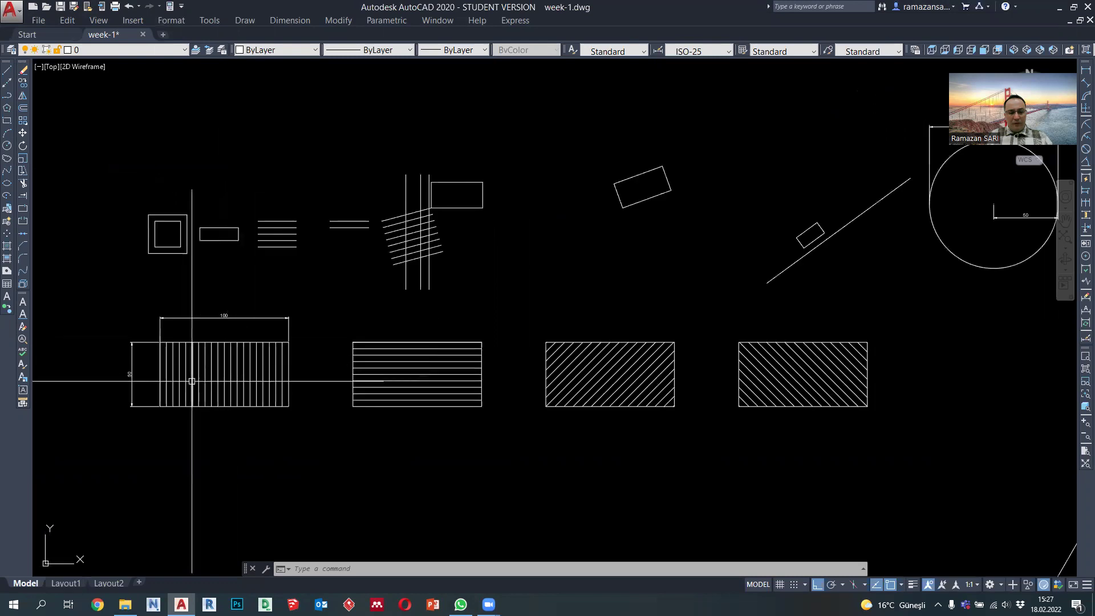
pyautogui.scroll(2, 192, 381)
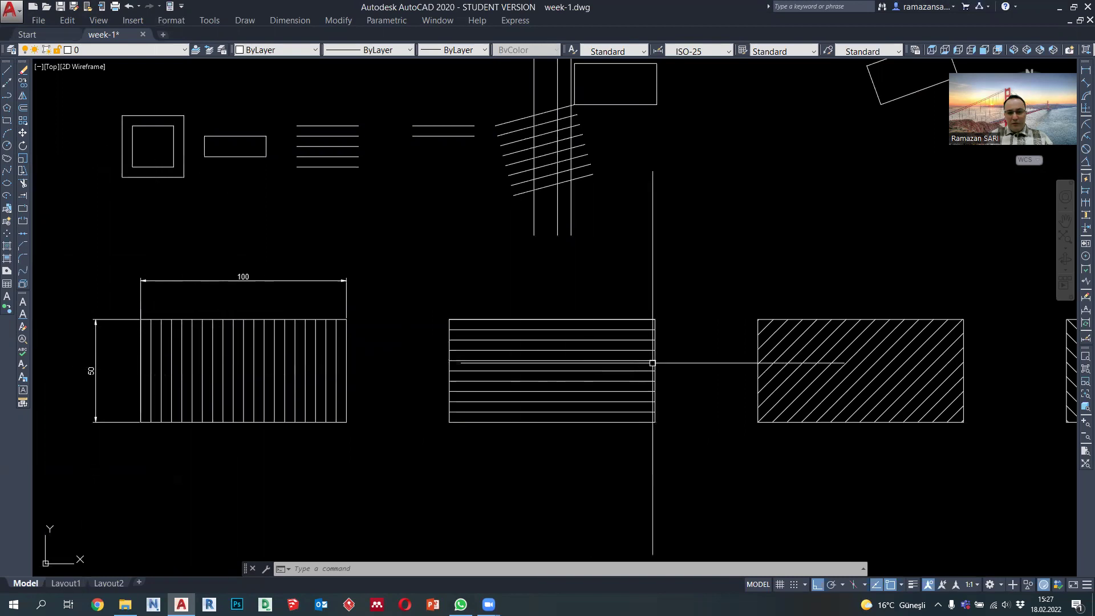
pyautogui.scroll(-3, 655, 367)
pyautogui.moveTo(655, 367)
pyautogui.mouseDown(button='middle')
pyautogui.moveTo(476, 365)
pyautogui.moveTo(426, 325)
pyautogui.moveTo(192, 234)
pyautogui.mouseUp(button='middle')
pyautogui.scroll(-2, 488, 330)
pyautogui.moveTo(487, 330); pyautogui.dragTo(381, 313, button='middle')
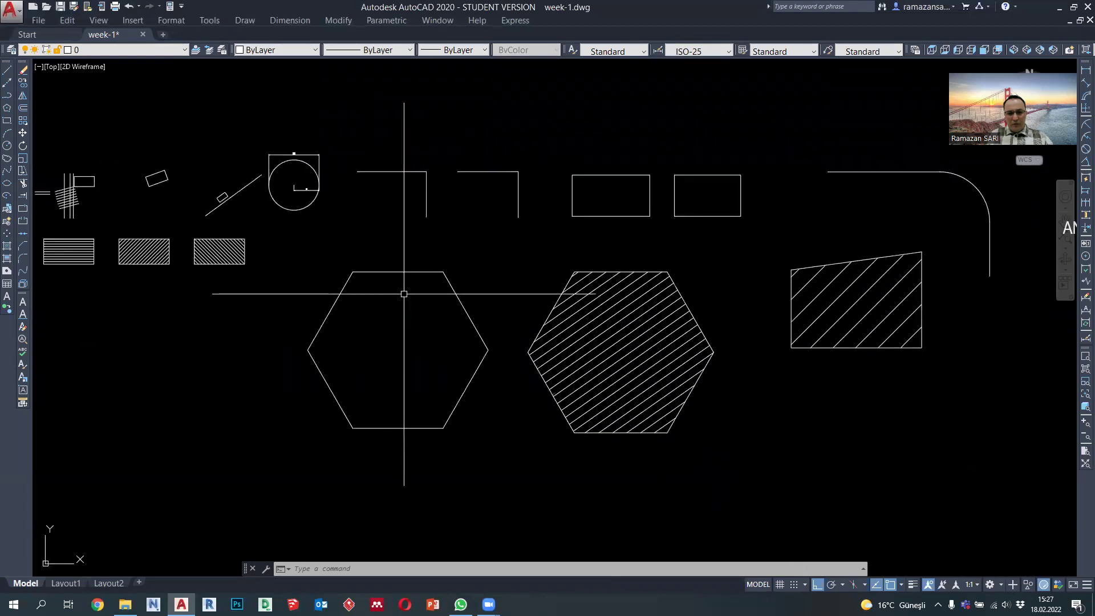
pyautogui.moveTo(474, 377); pyautogui.dragTo(394, 366, button='middle')
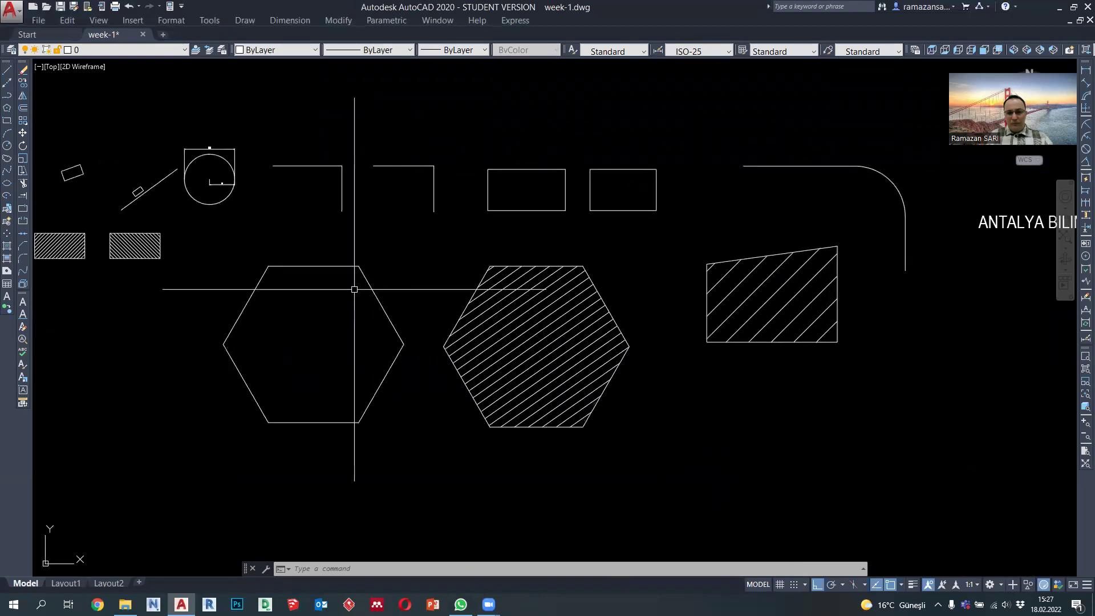
pyautogui.moveTo(638, 248); pyautogui.dragTo(442, 257, button='middle')
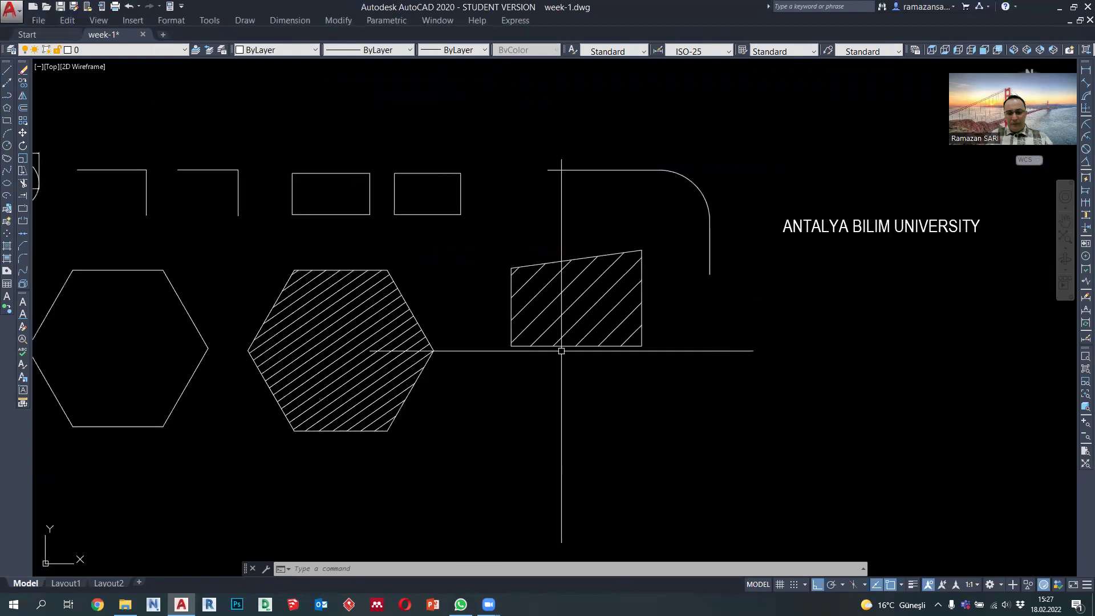
pyautogui.moveTo(624, 298)
pyautogui.mouseDown(button='middle')
pyautogui.moveTo(543, 303)
pyautogui.moveTo(382, 352)
pyautogui.mouseUp(button='middle')
pyautogui.scroll(-2, 554, 322)
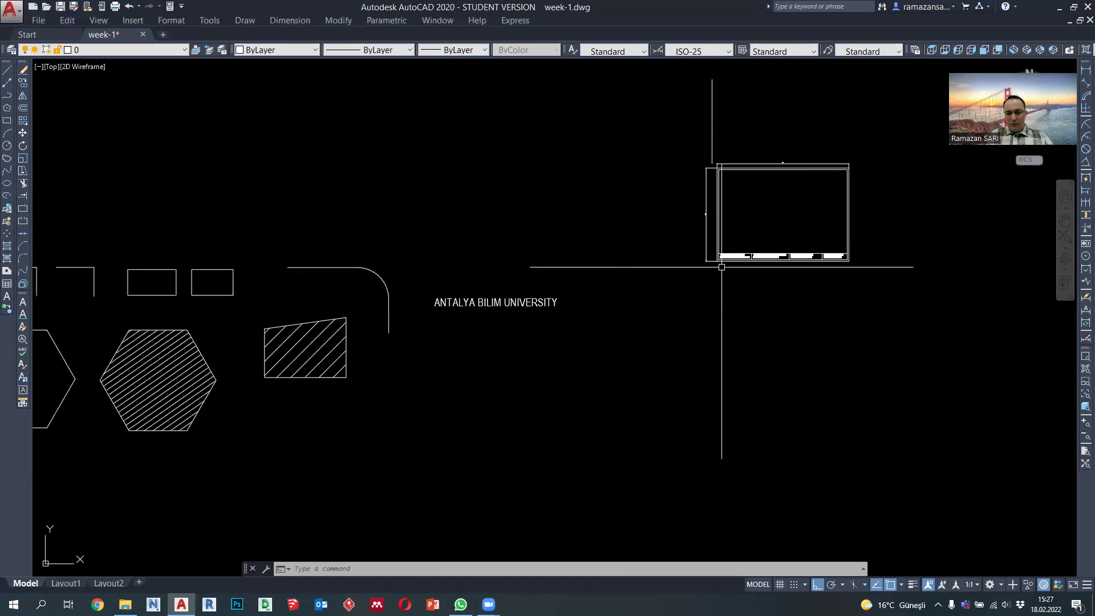
pyautogui.scroll(2, 704, 228)
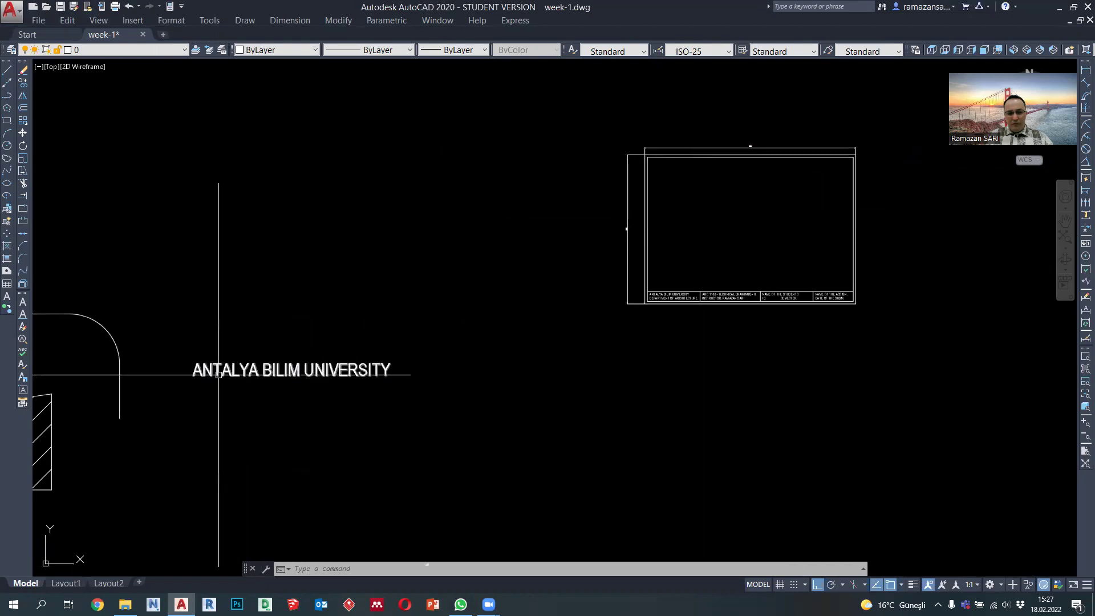
pyautogui.moveTo(628, 339); pyautogui.dragTo(557, 358, button='middle')
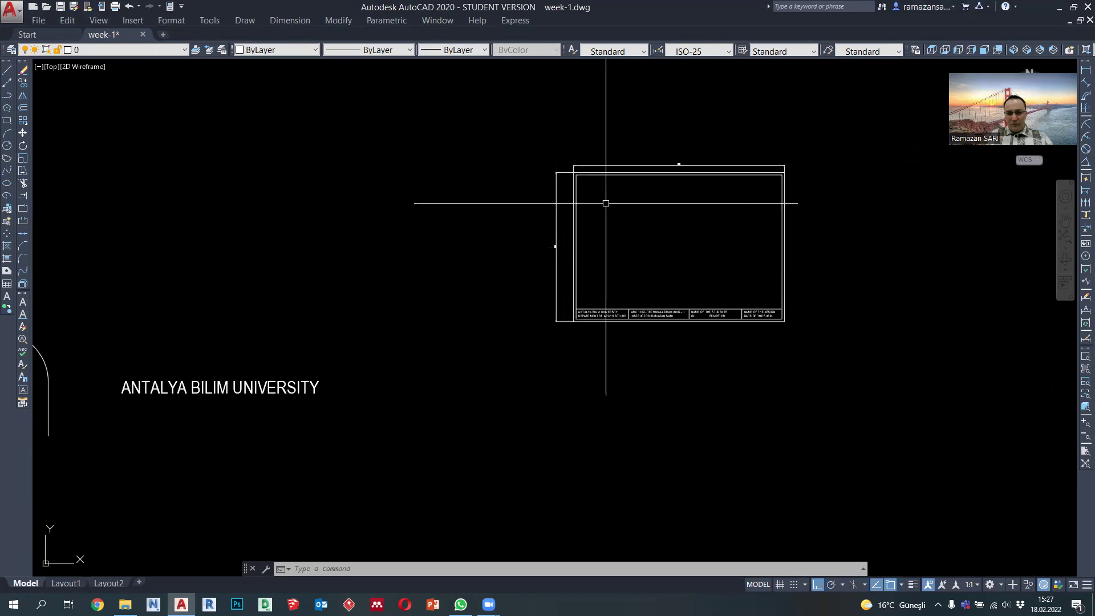
pyautogui.scroll(2, 604, 200)
pyautogui.moveTo(516, 183); pyautogui.dragTo(487, 188, button='middle')
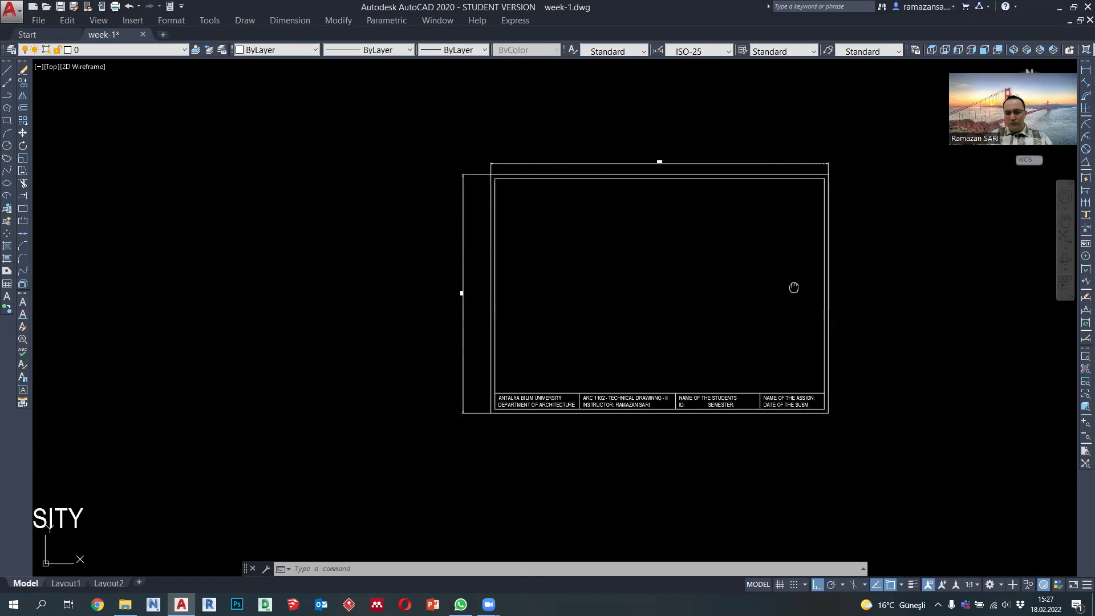
pyautogui.moveTo(794, 286); pyautogui.dragTo(733, 285, button='middle')
pyautogui.scroll(2, 457, 268)
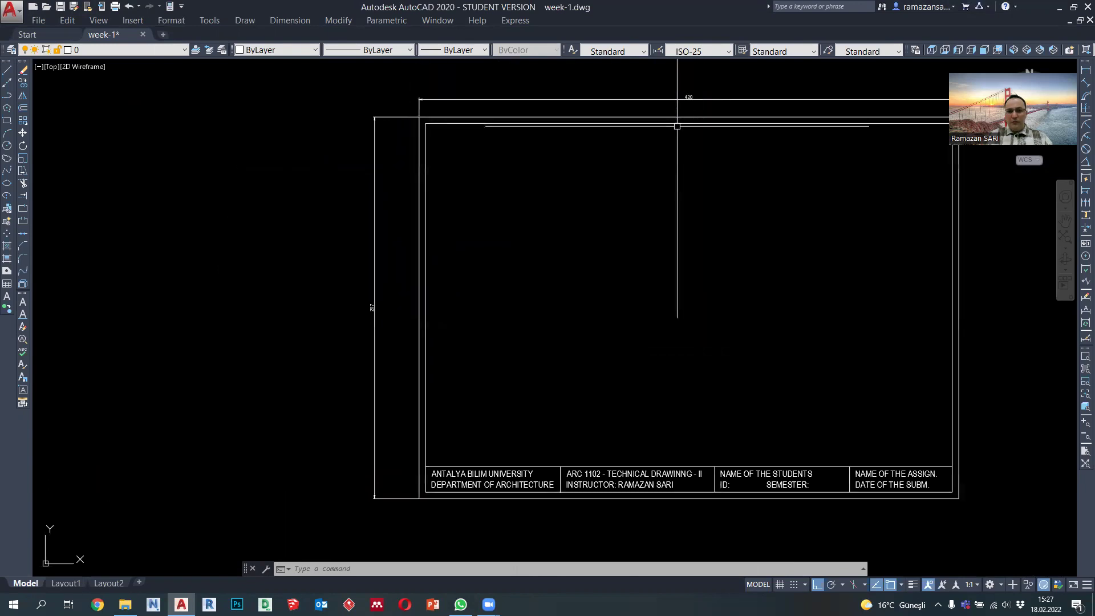
pyautogui.scroll(-10, 672, 126)
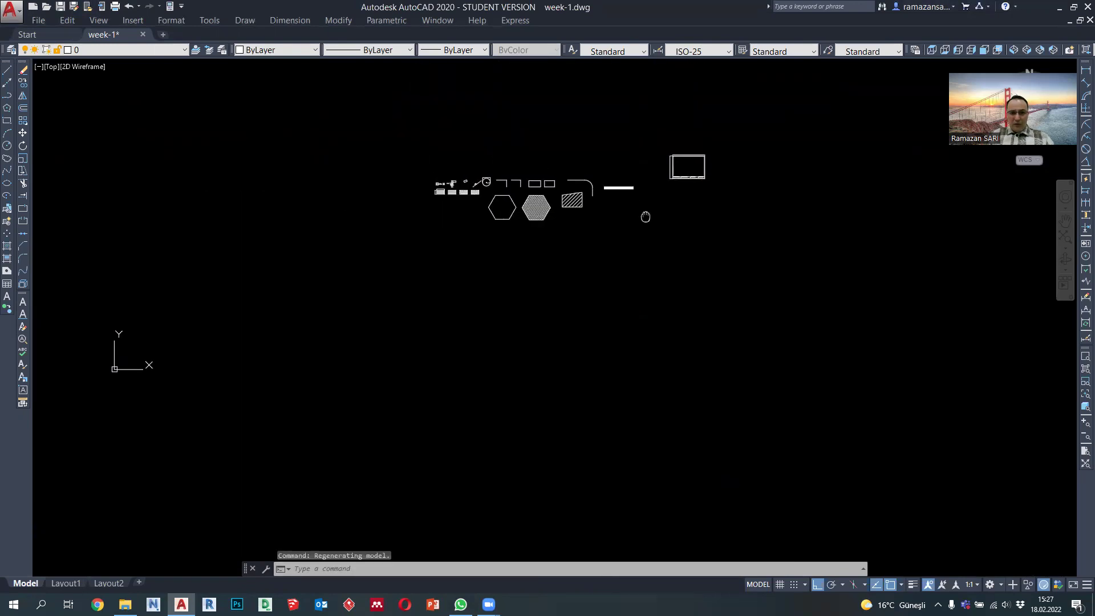
pyautogui.scroll(3, 687, 166)
pyautogui.moveTo(640, 166); pyautogui.dragTo(644, 186, button='middle')
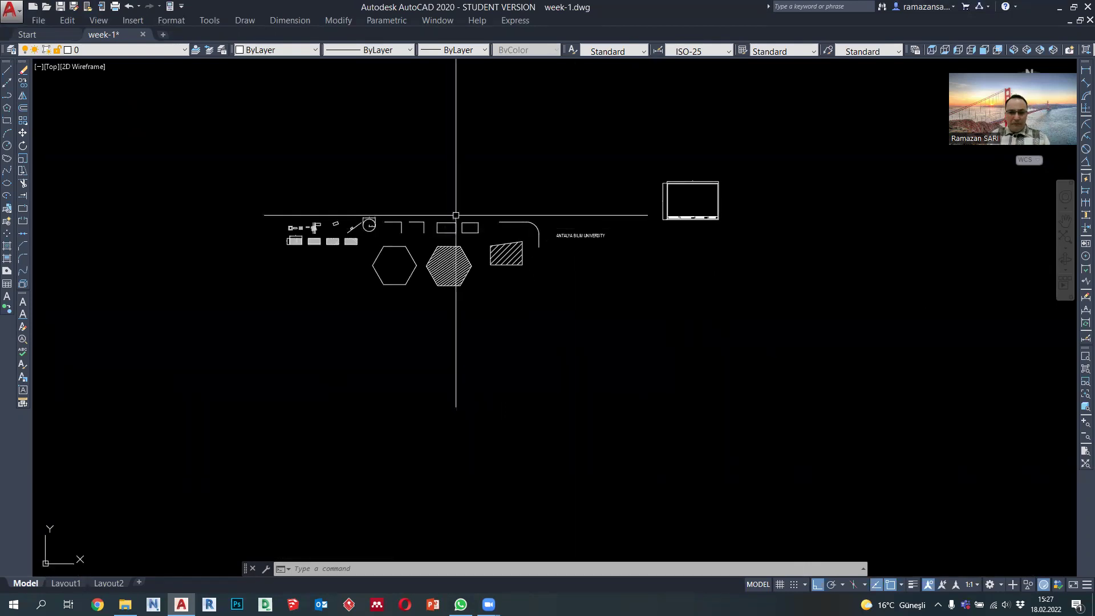
pyautogui.scroll(2, 456, 188)
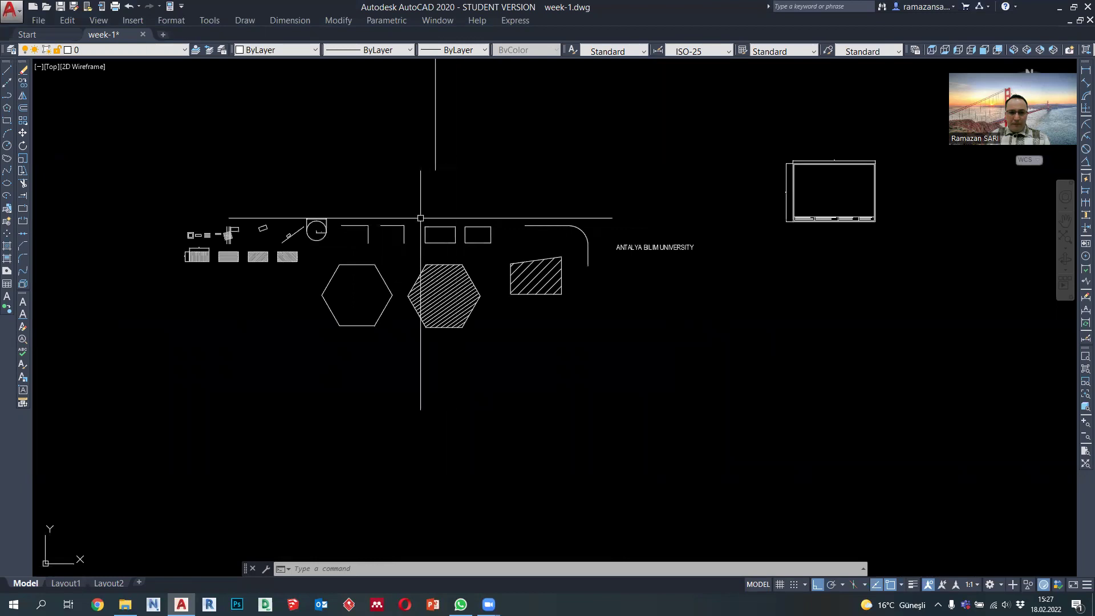
# Save the drawing as week-2.dwg, keeping the AutoCAD 2018 Drawing (*.dwg) type
pyautogui.click(36, 20)
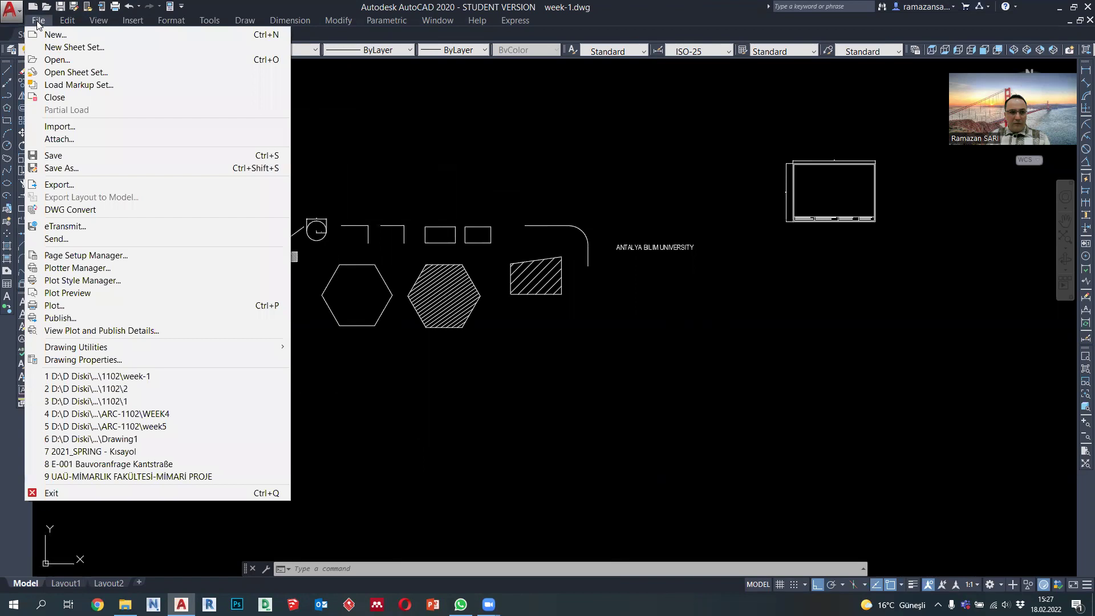
pyautogui.click(70, 168)
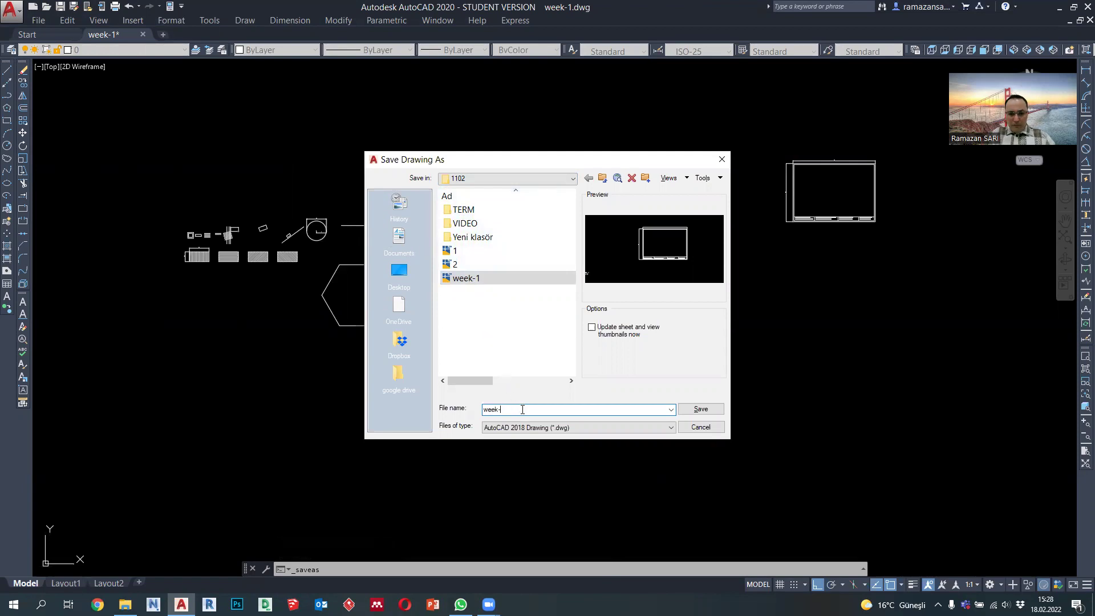
pyautogui.write('2')
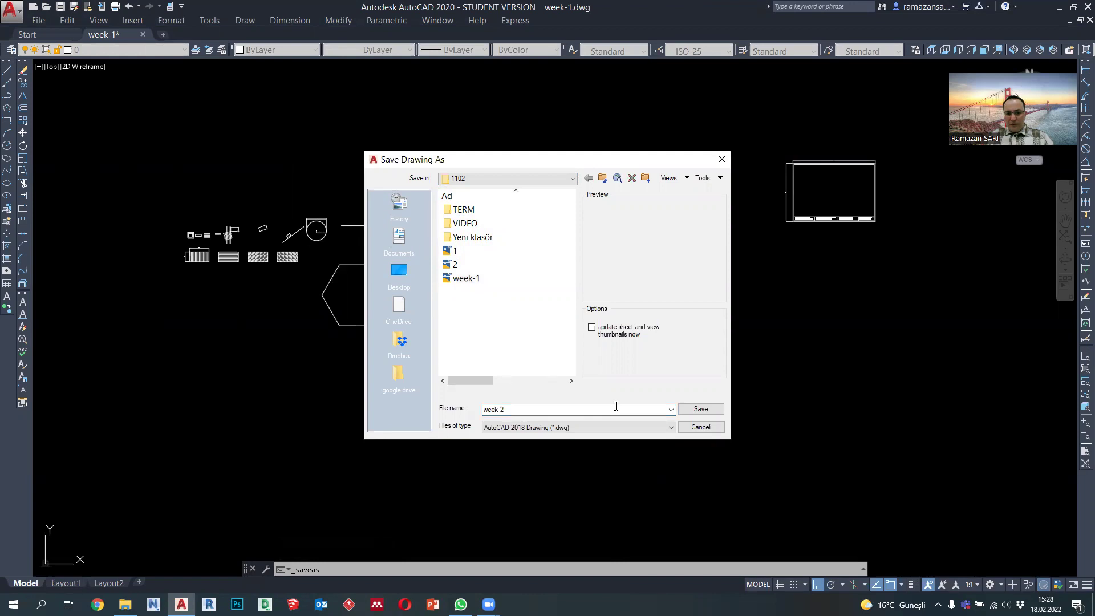
pyautogui.click(552, 429)
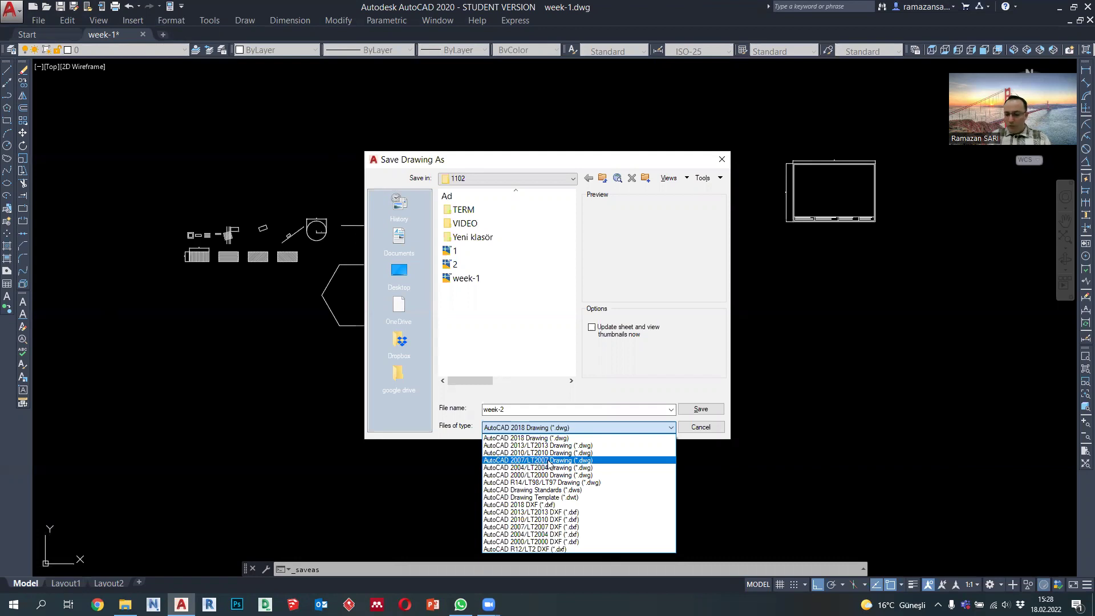
pyautogui.click(523, 438)
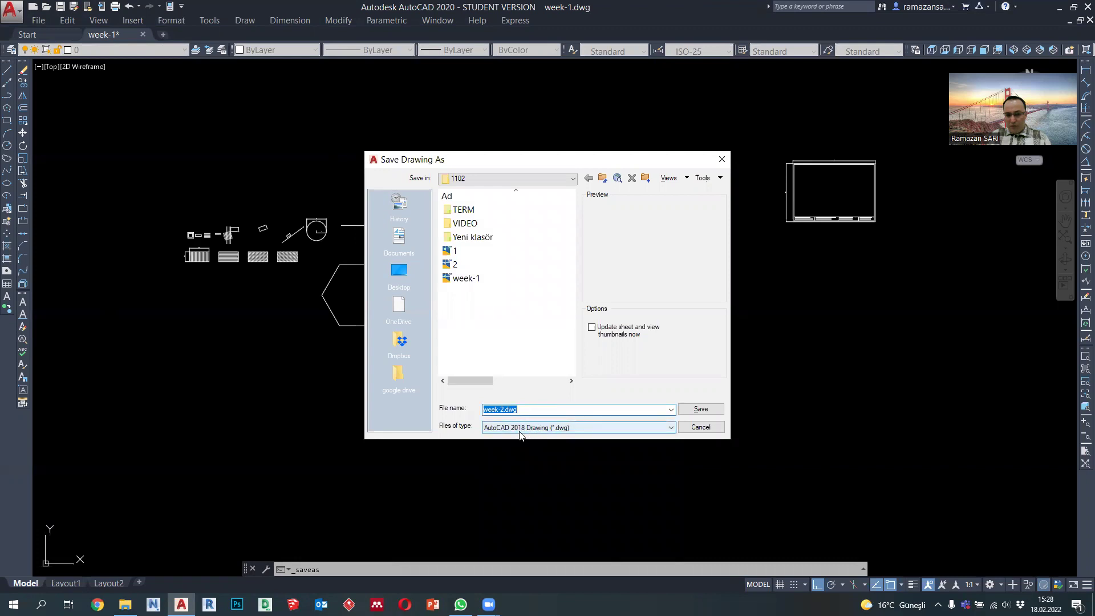
pyautogui.click(701, 410)
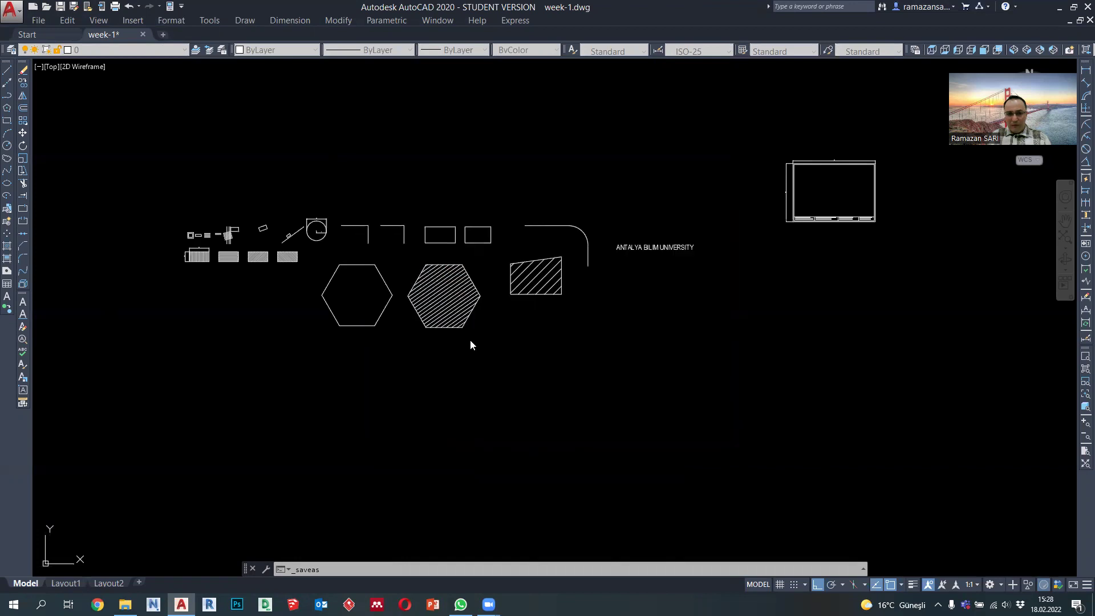
# Zoom and pan to frame the empty area below the hexagons
pyautogui.scroll(-2, 496, 273)
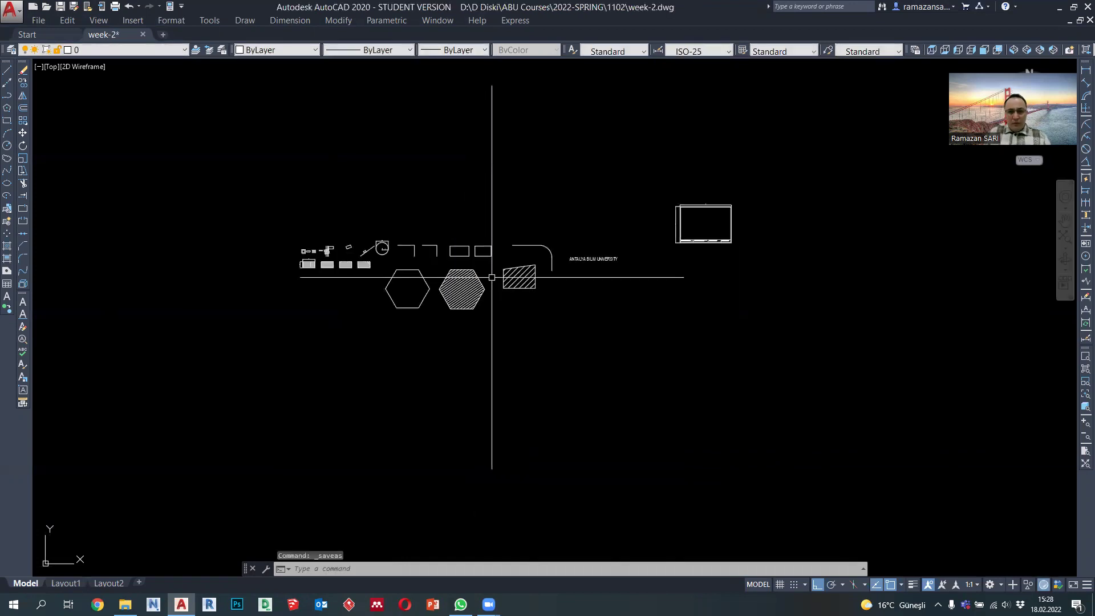
pyautogui.scroll(-1, 511, 274)
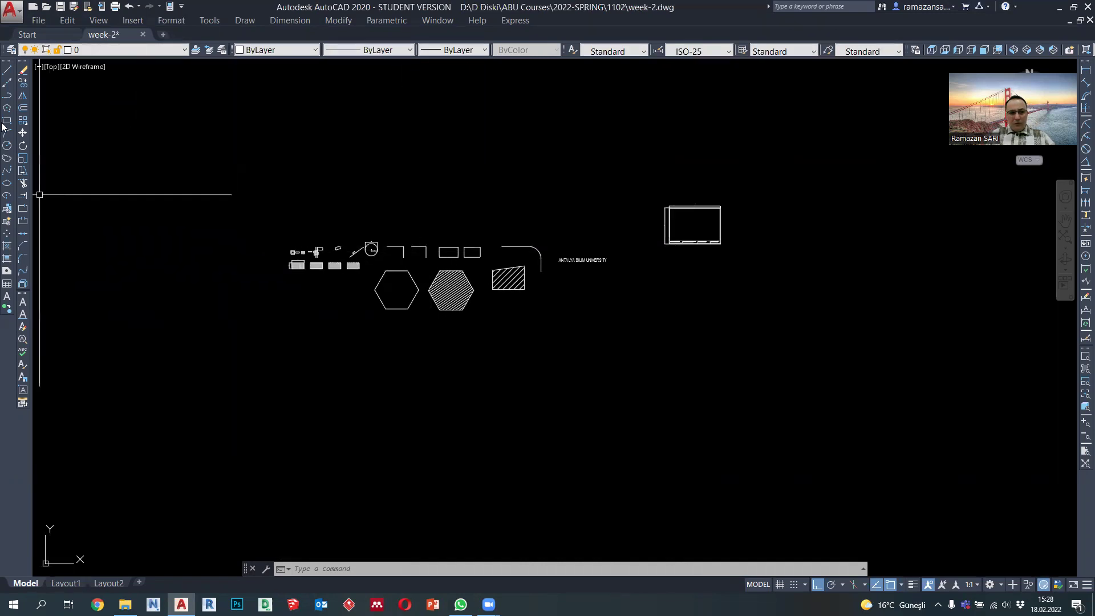
pyautogui.moveTo(496, 244); pyautogui.dragTo(486, 251, button='middle')
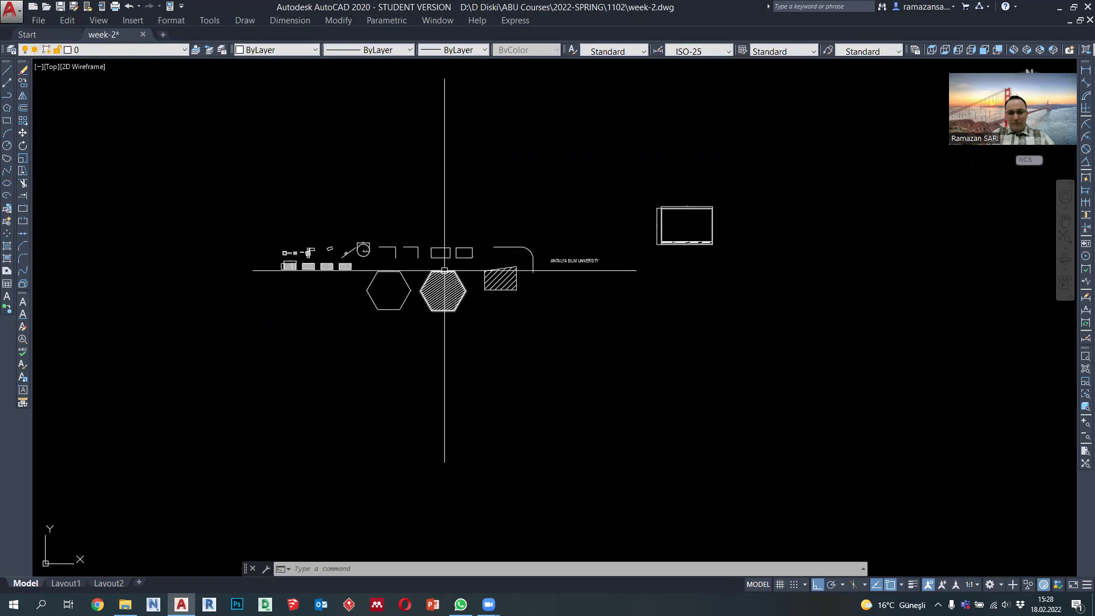
pyautogui.moveTo(428, 274); pyautogui.dragTo(427, 279, button='middle')
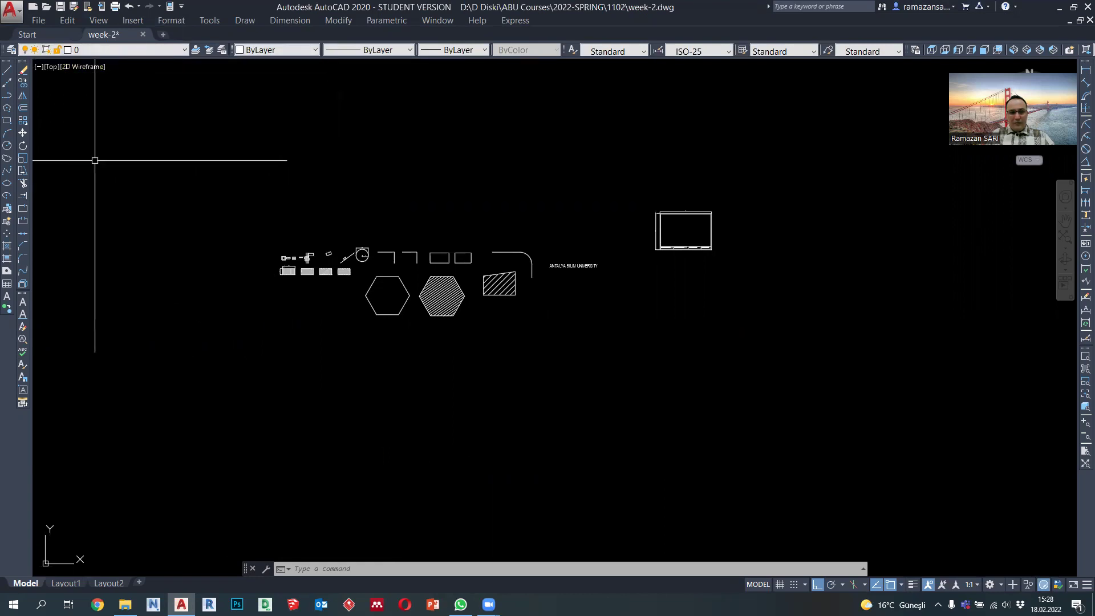
pyautogui.moveTo(273, 294)
pyautogui.mouseDown(button='middle')
pyautogui.moveTo(261, 295)
pyautogui.moveTo(268, 264)
pyautogui.mouseUp(button='middle')
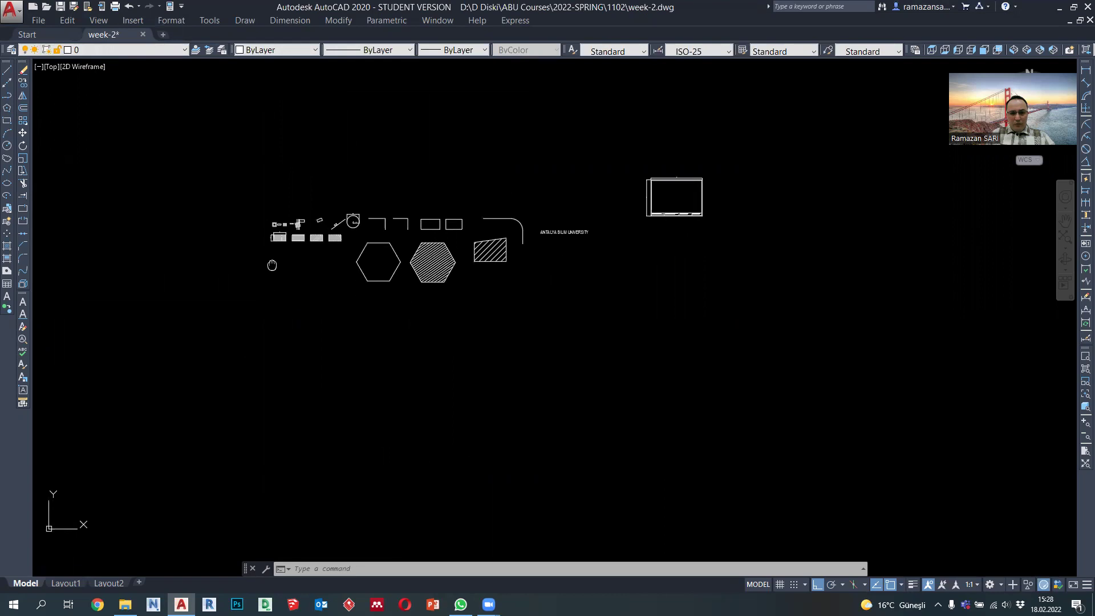
pyautogui.scroll(2, 281, 308)
pyautogui.scroll(2, 306, 310)
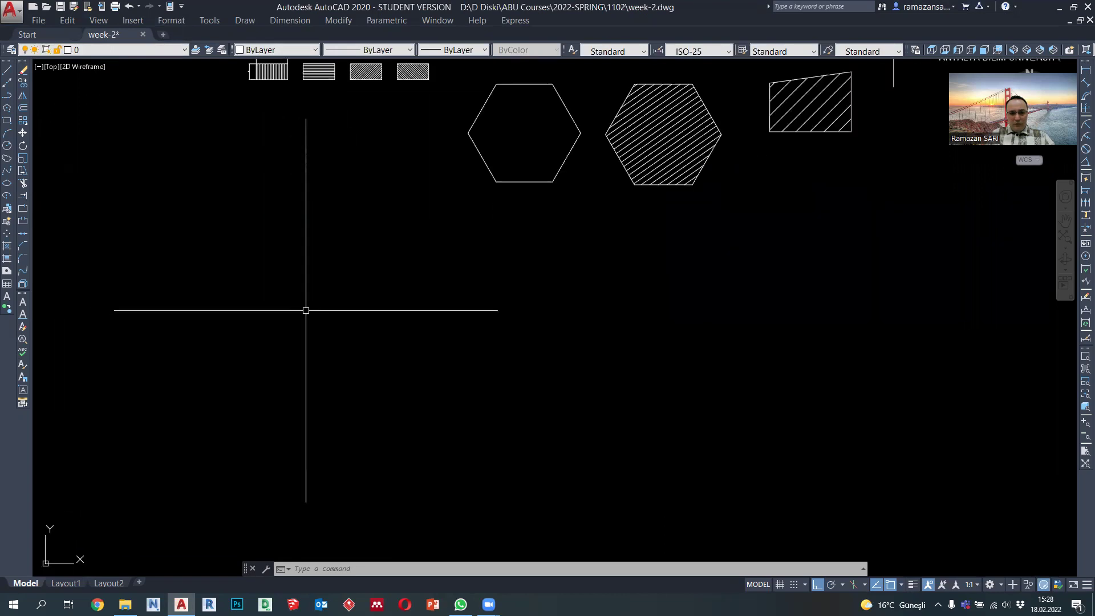
pyautogui.moveTo(330, 196); pyautogui.dragTo(314, 214, button='middle')
pyautogui.scroll(-2, 323, 215)
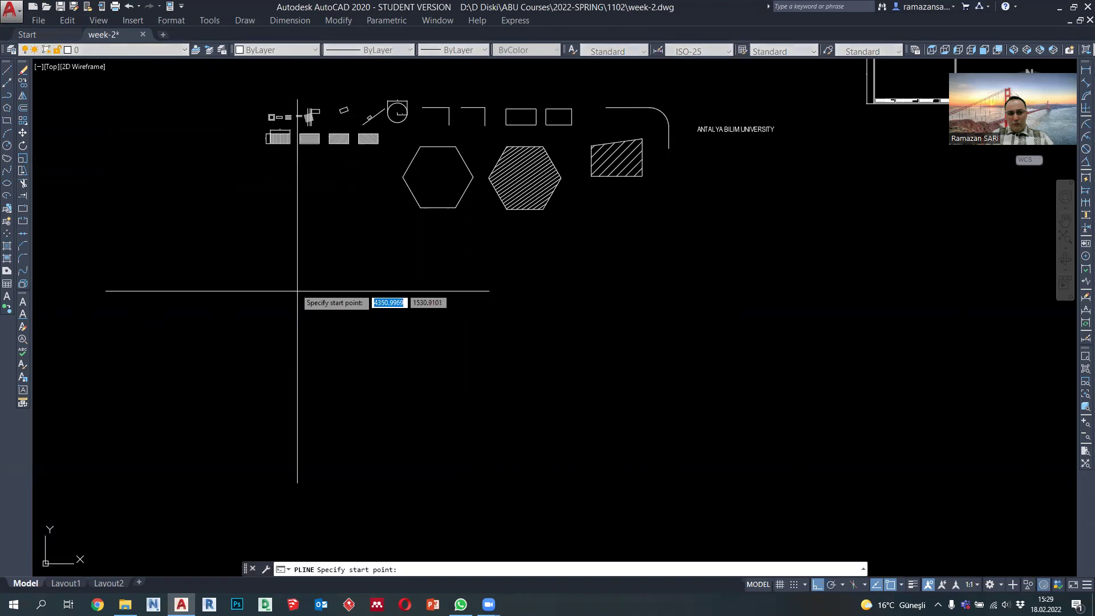
# Draw a stepped polyline below the hexagons and select it to show it is one object
pyautogui.click(289, 274)
pyautogui.click(288, 352)
pyautogui.click(402, 352)
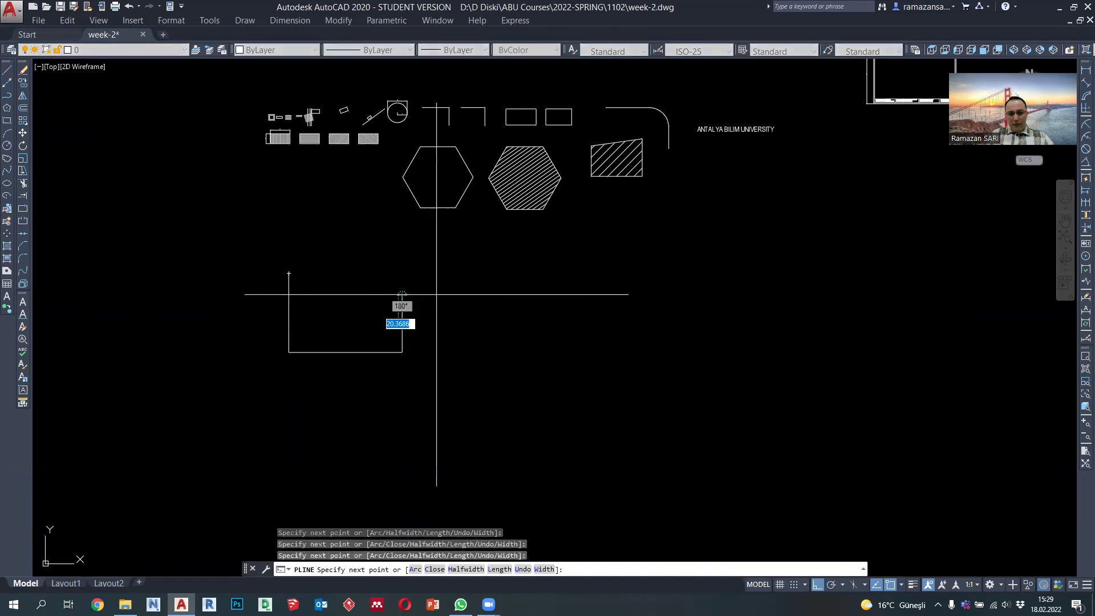
pyautogui.click(402, 296)
pyautogui.click(500, 297)
pyautogui.press('Escape')
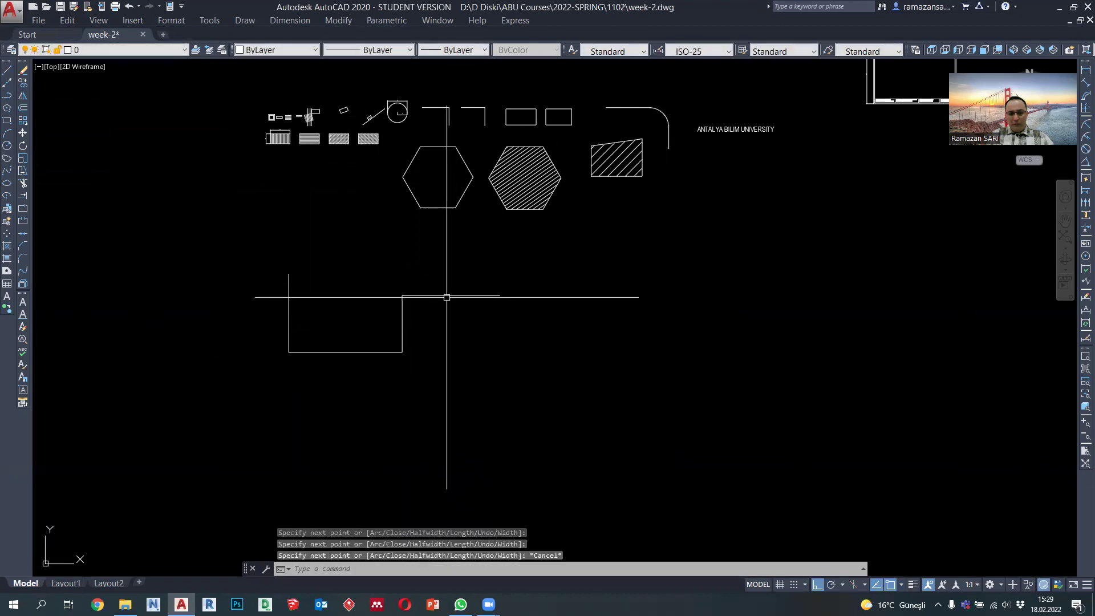
pyautogui.click(402, 337)
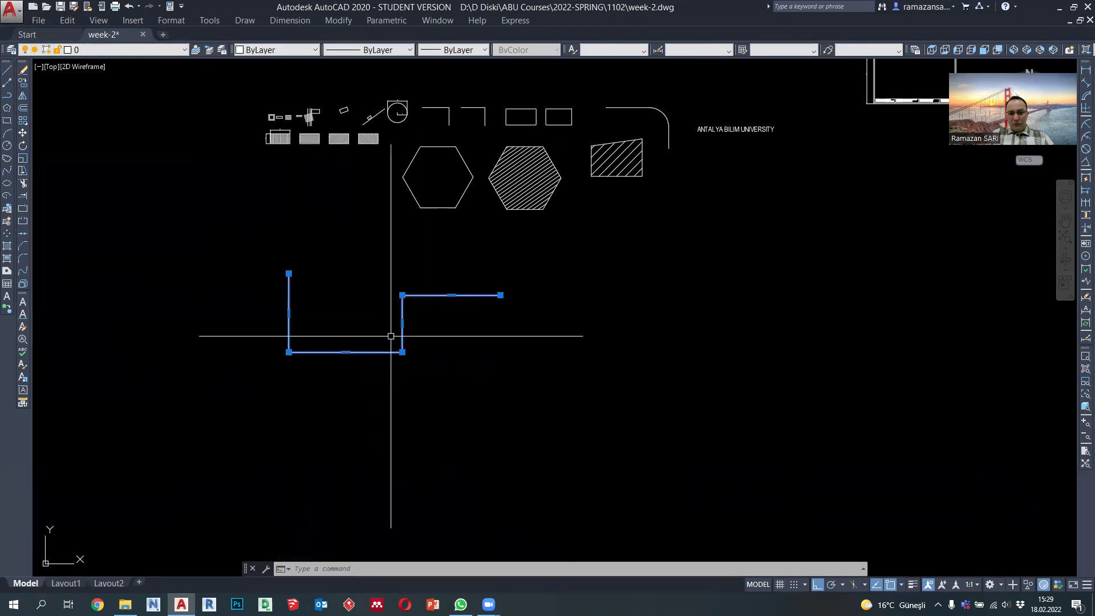
pyautogui.press('Escape')
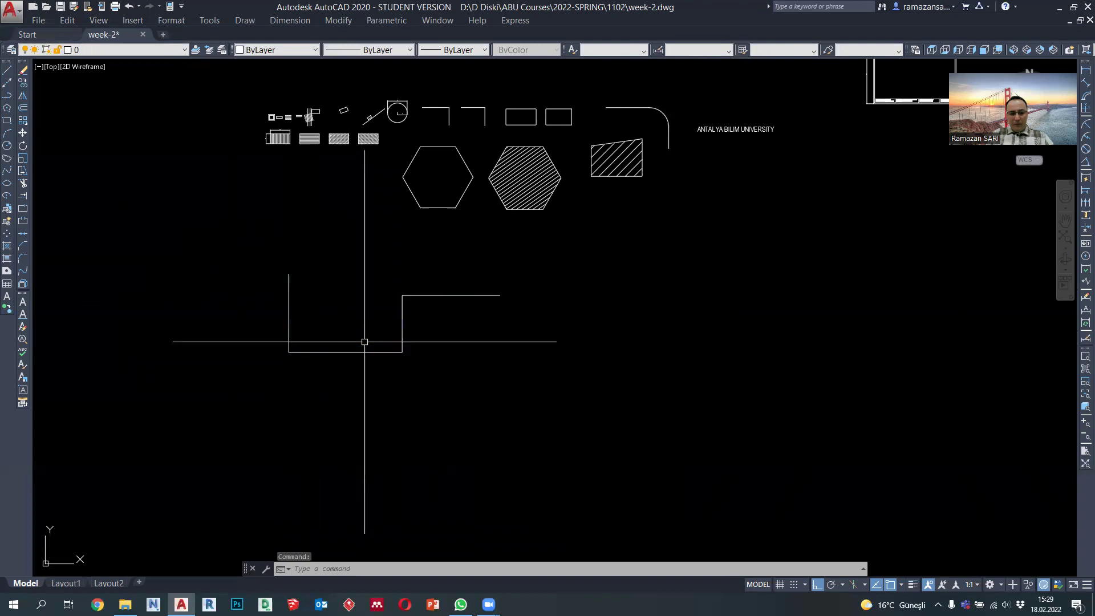
# Draw a similar stepped shape beneath it with the LINE tool as separate segments
pyautogui.click(9, 73)
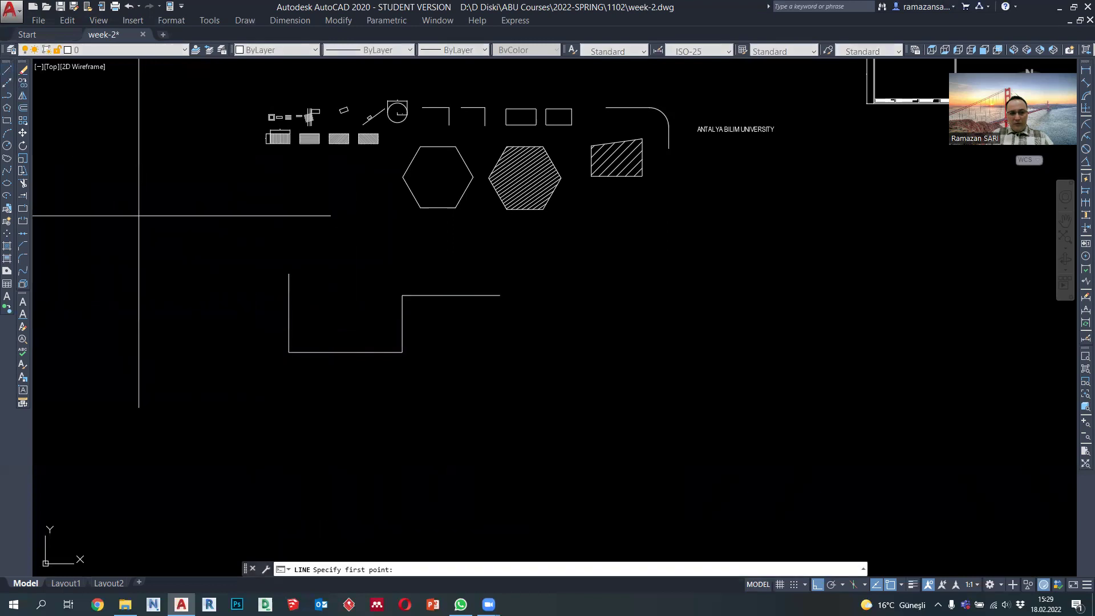
pyautogui.moveTo(292, 398); pyautogui.dragTo(281, 362, button='middle')
pyautogui.click(283, 400)
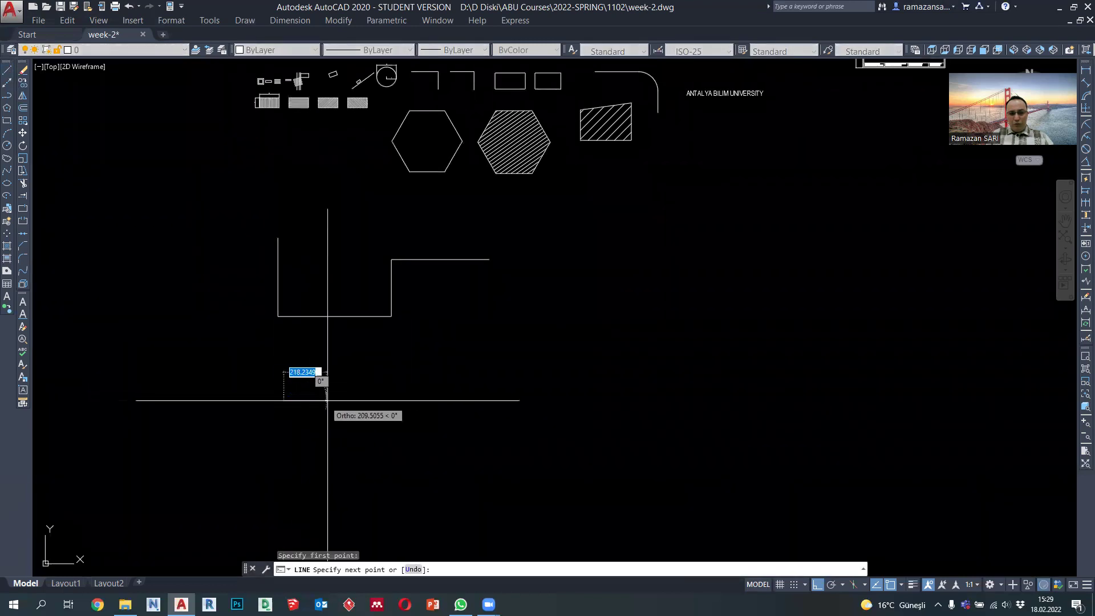
pyautogui.click(399, 400)
pyautogui.click(399, 361)
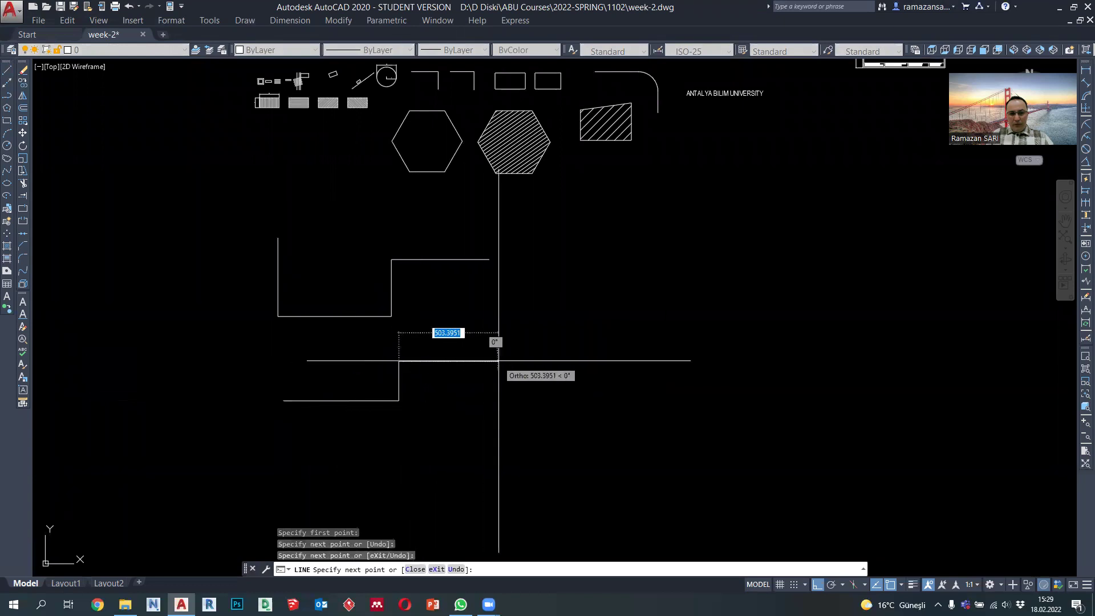
pyautogui.click(501, 361)
pyautogui.click(512, 313)
pyautogui.click(582, 313)
pyautogui.press('Escape')
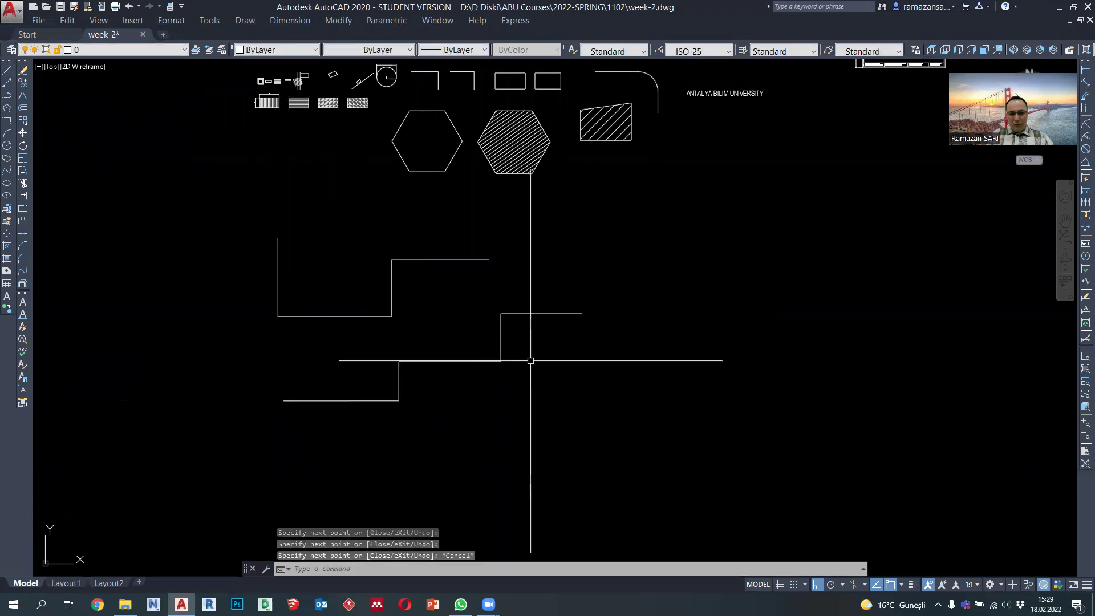
# Select the lower shape's segments one by one to compare them with the polyline
pyautogui.click(477, 333)
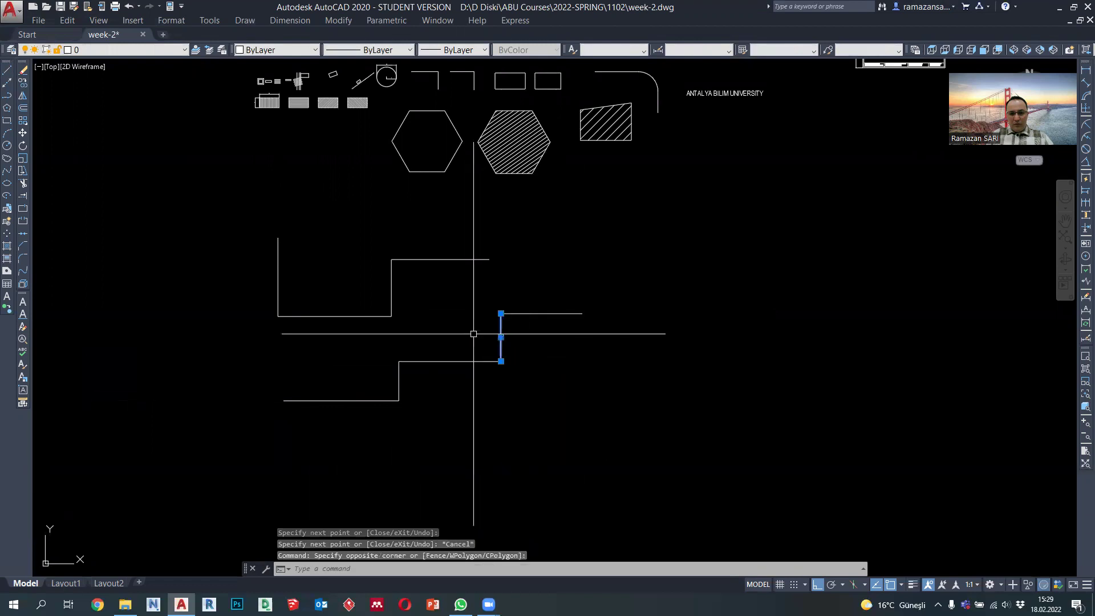
pyautogui.click(471, 366)
pyautogui.click(421, 360)
pyautogui.click(408, 366)
pyautogui.click(393, 386)
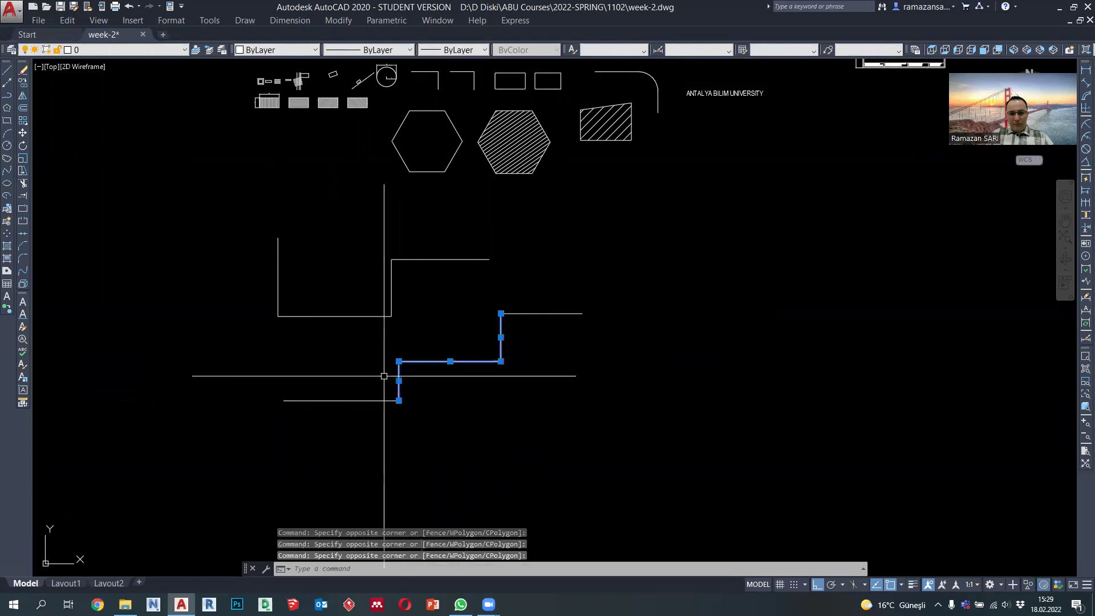
pyautogui.click(372, 403)
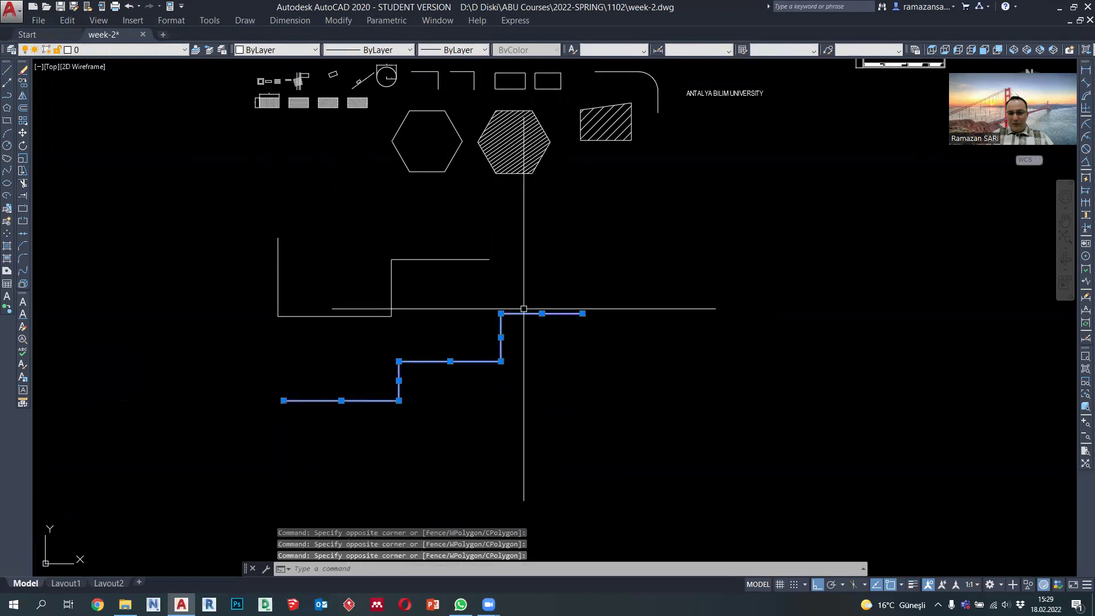
pyautogui.press('Escape')
pyautogui.moveTo(575, 414); pyautogui.dragTo(585, 359, button='middle')
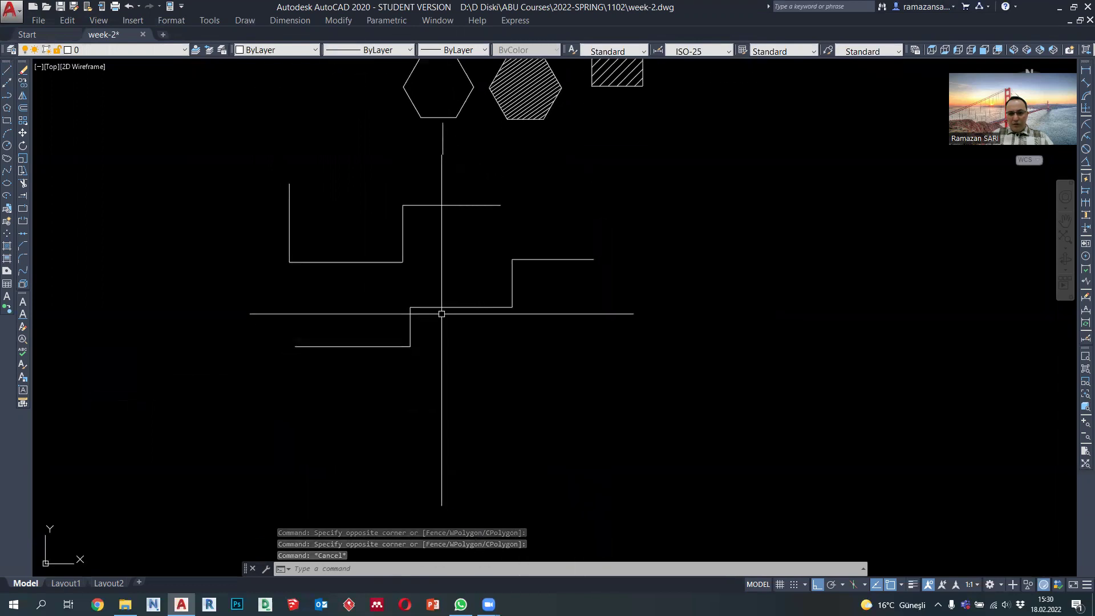
pyautogui.click(659, 443)
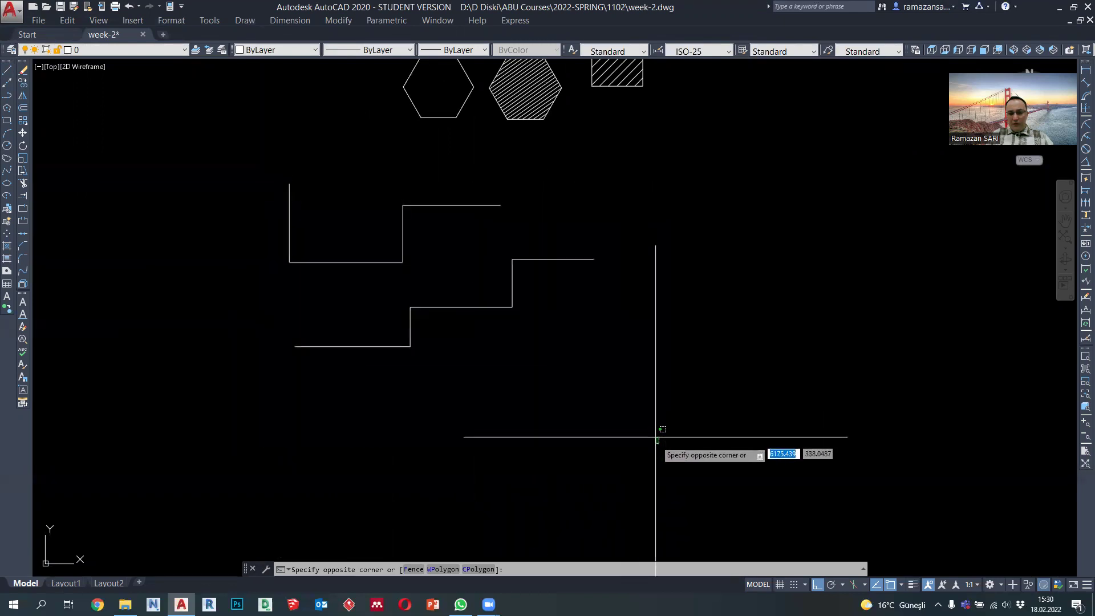
pyautogui.click(264, 168)
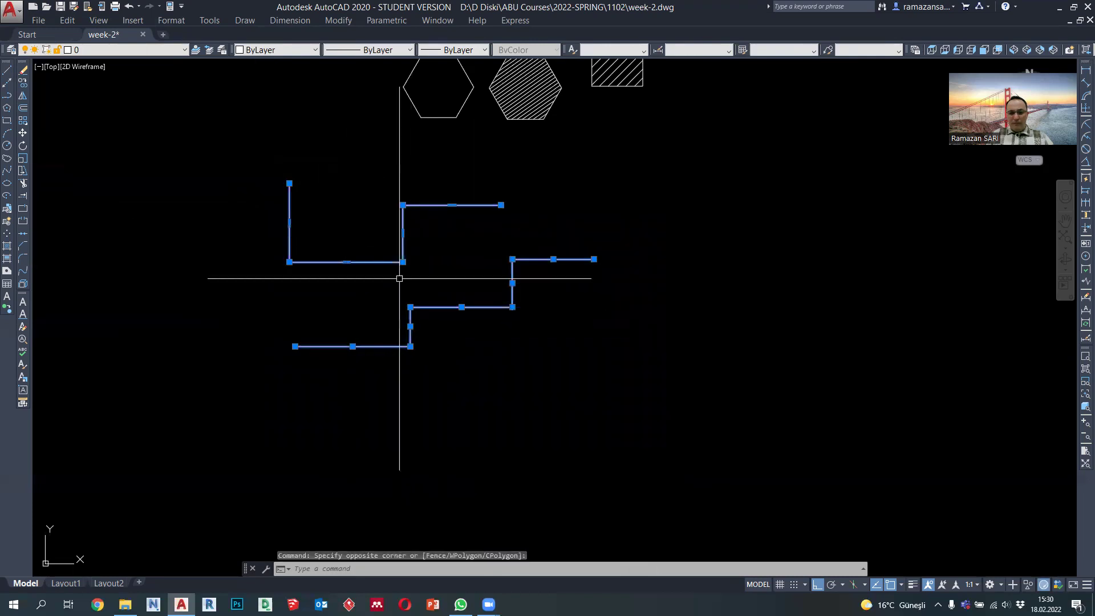
pyautogui.press('Escape')
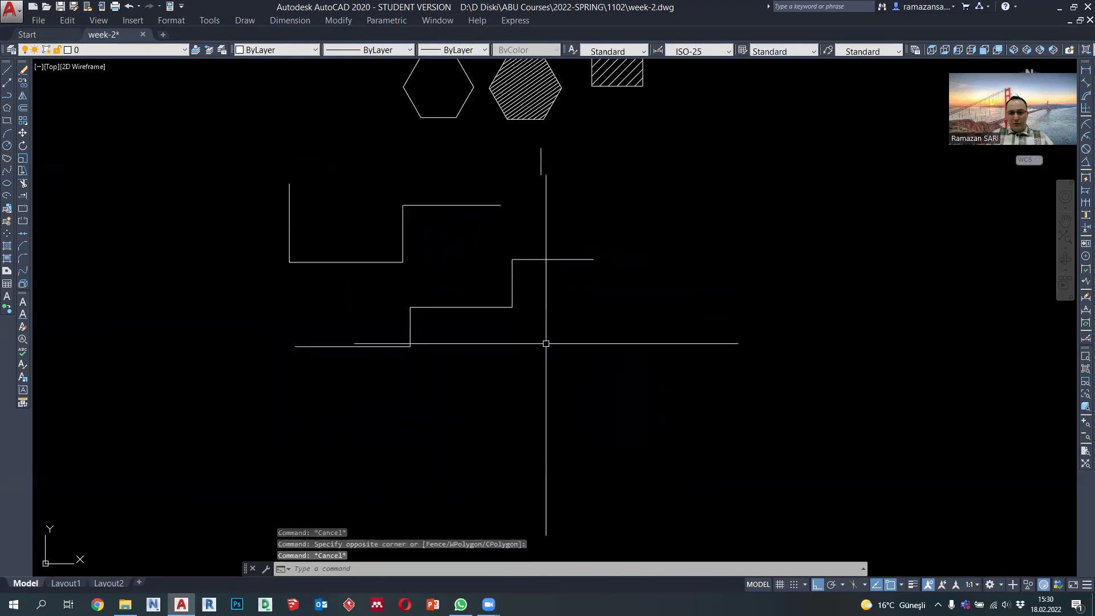
pyautogui.click(653, 428)
pyautogui.click(288, 210)
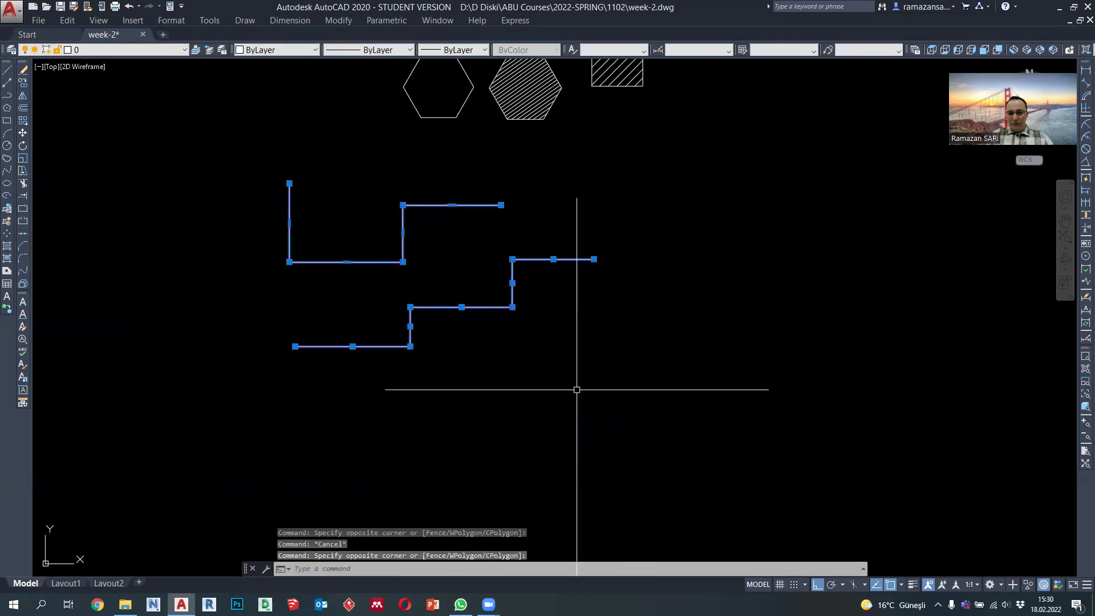
pyautogui.press('Escape')
pyautogui.click(651, 413)
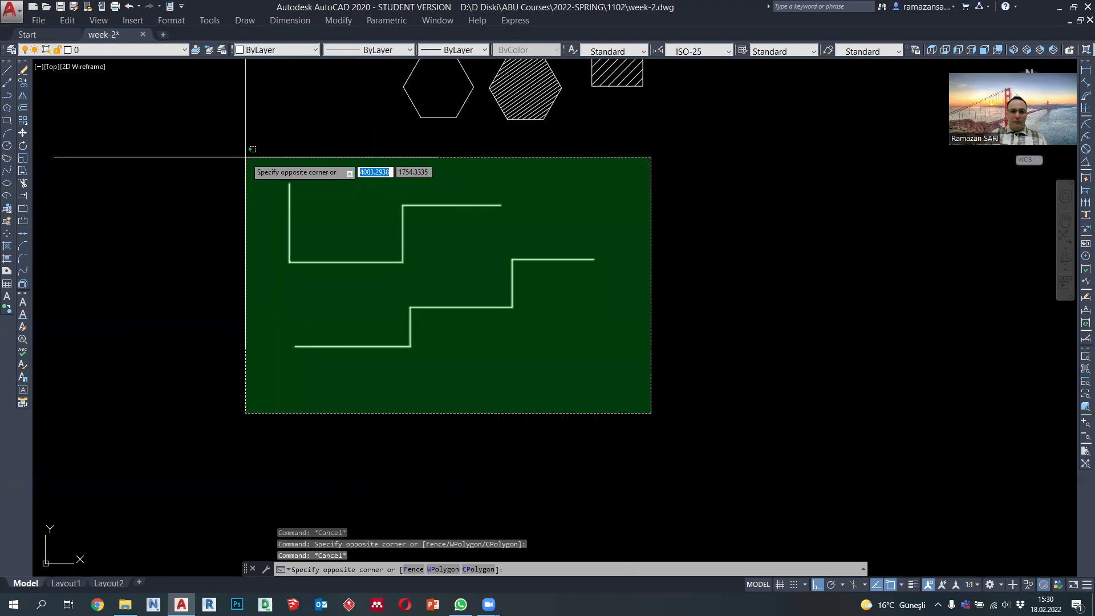
pyautogui.click(261, 165)
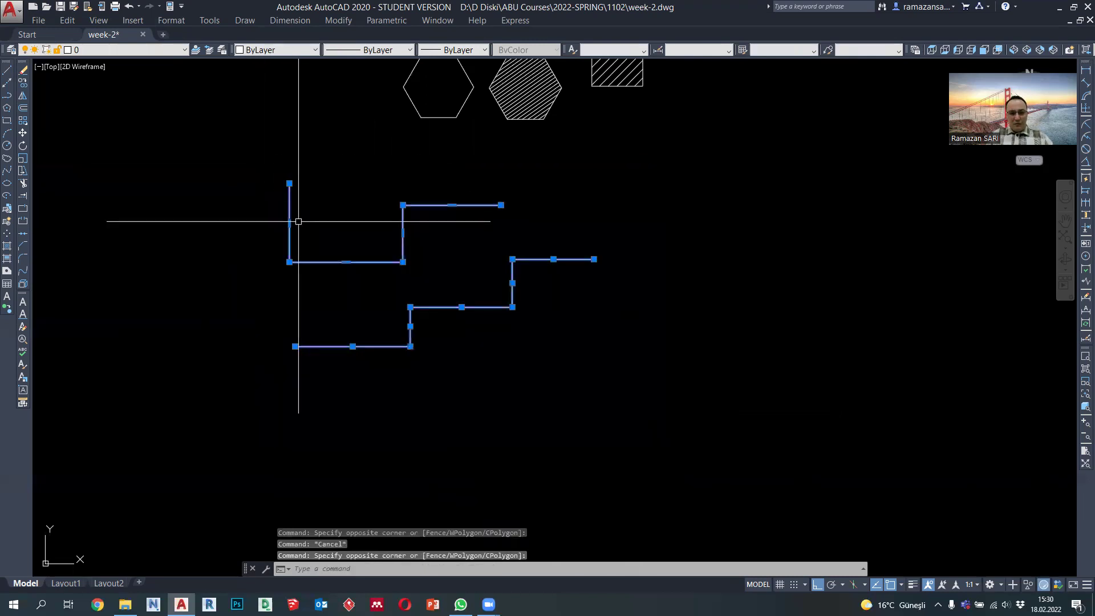
pyautogui.press('Escape')
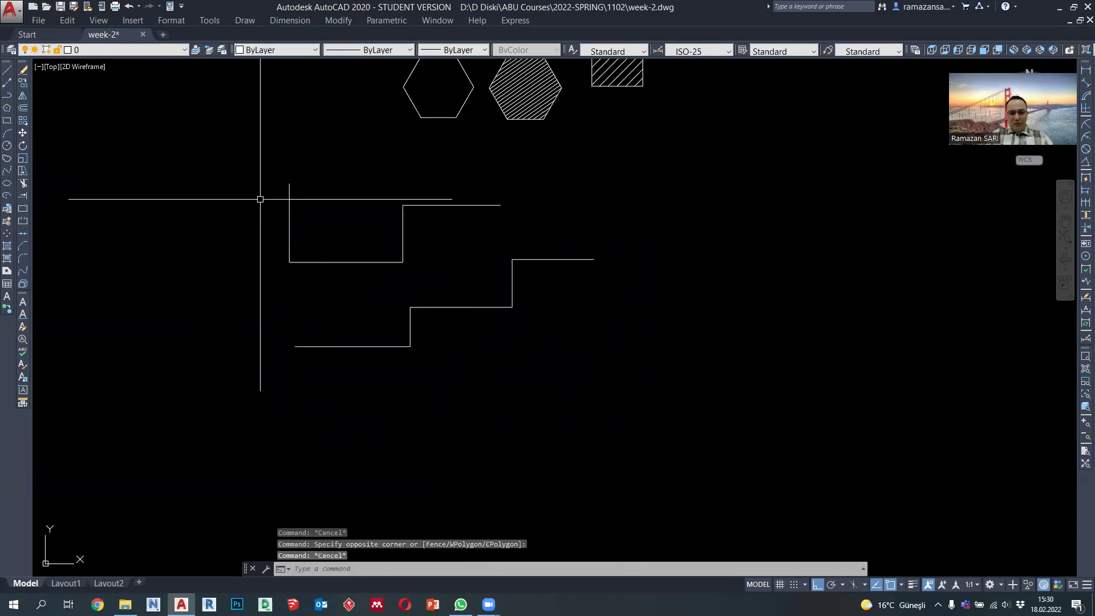
pyautogui.click(227, 148)
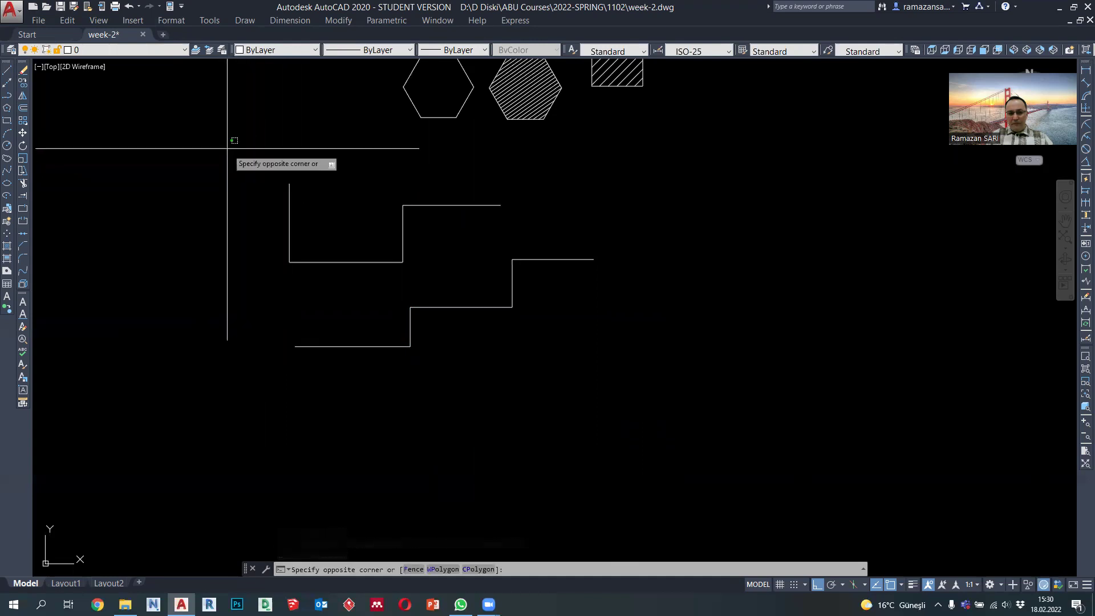
pyautogui.click(523, 377)
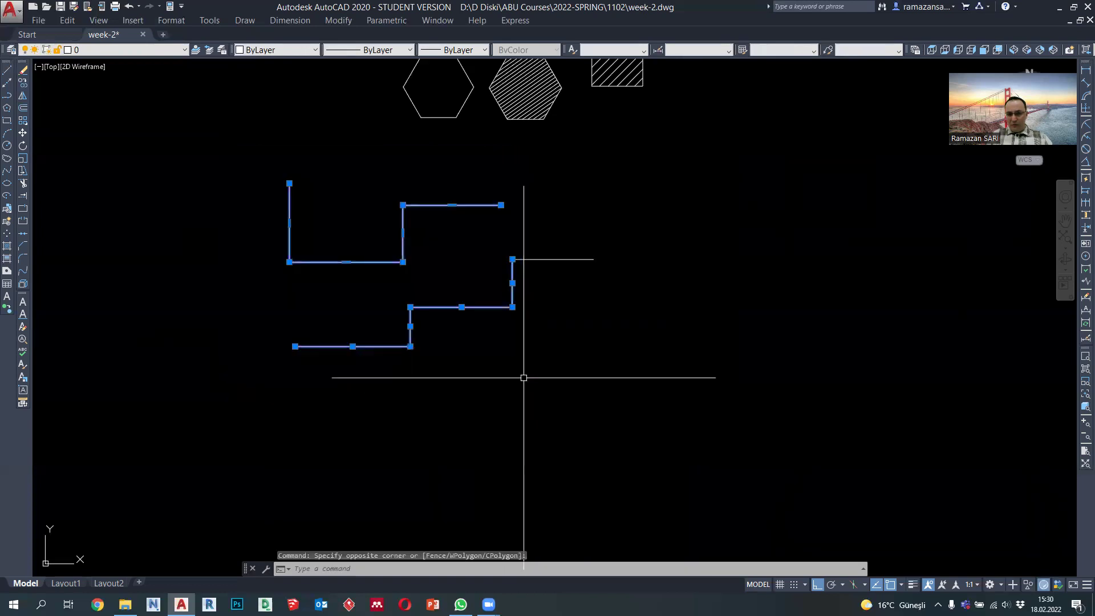
pyautogui.press('Escape')
pyautogui.click(269, 171)
pyautogui.click(436, 373)
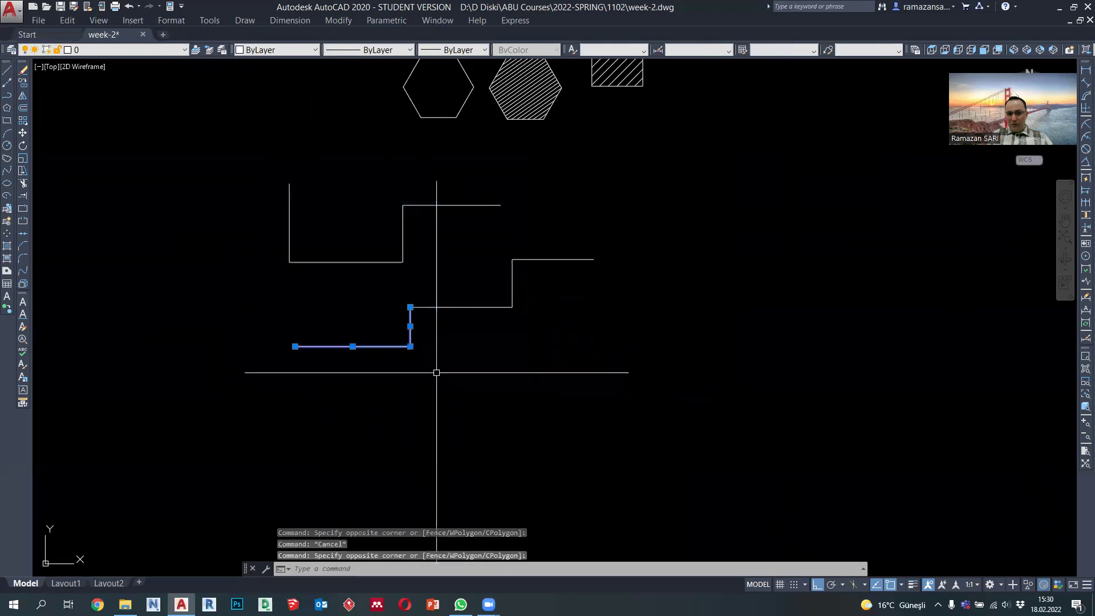
pyautogui.press('Escape')
pyautogui.click(270, 169)
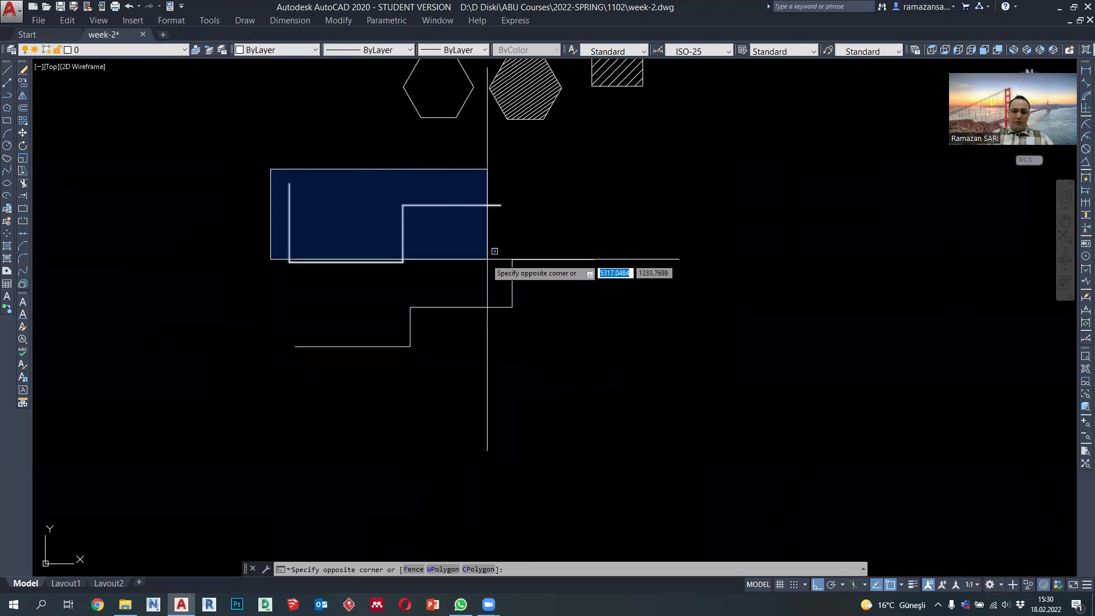
pyautogui.click(530, 374)
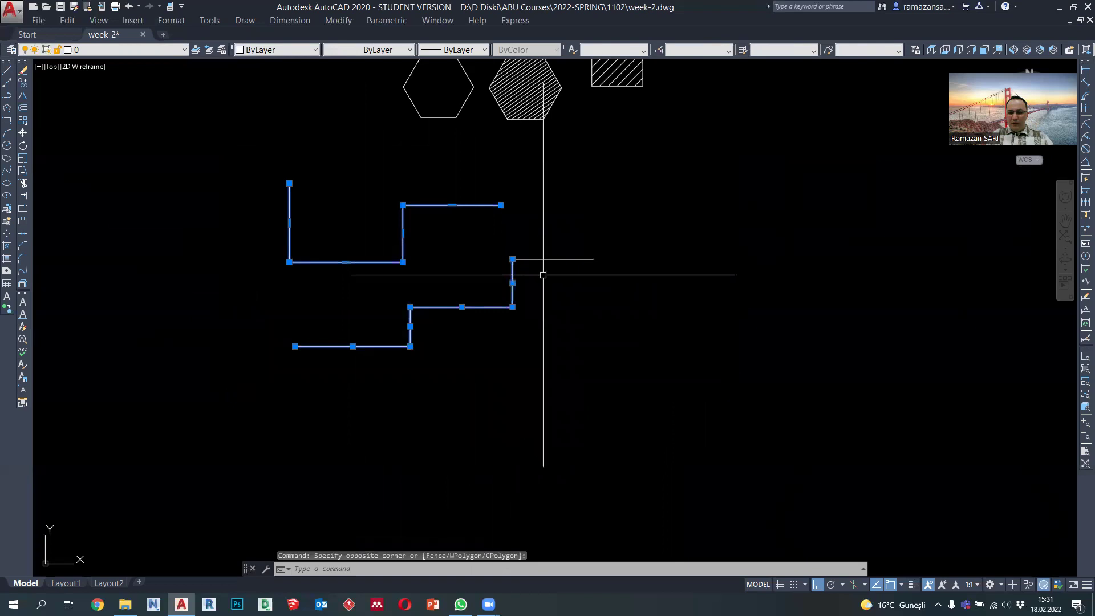
pyautogui.press('Escape')
pyautogui.click(641, 411)
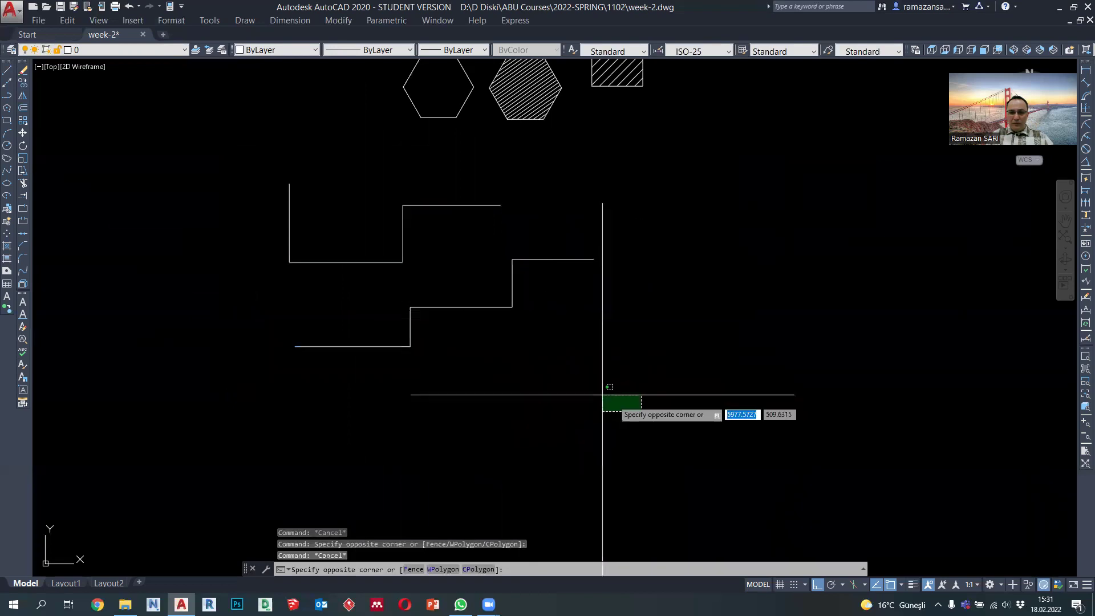
pyautogui.click(333, 183)
pyautogui.press('Escape')
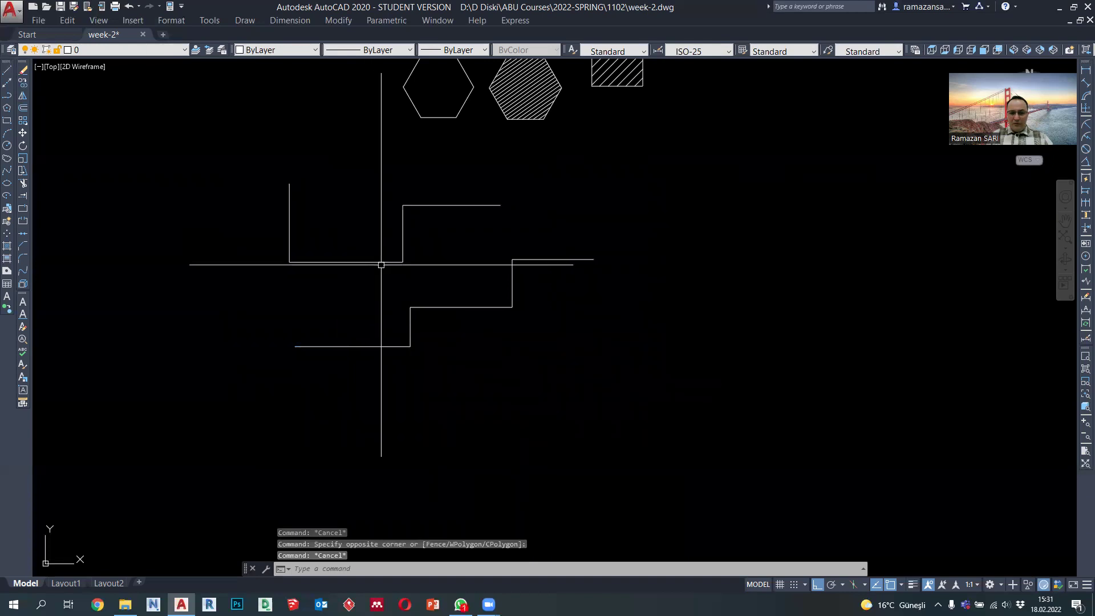
# Crossing-select the six stair polylines, delete them, and start a new polyline
pyautogui.moveTo(389, 267); pyautogui.dragTo(393, 273, button='middle')
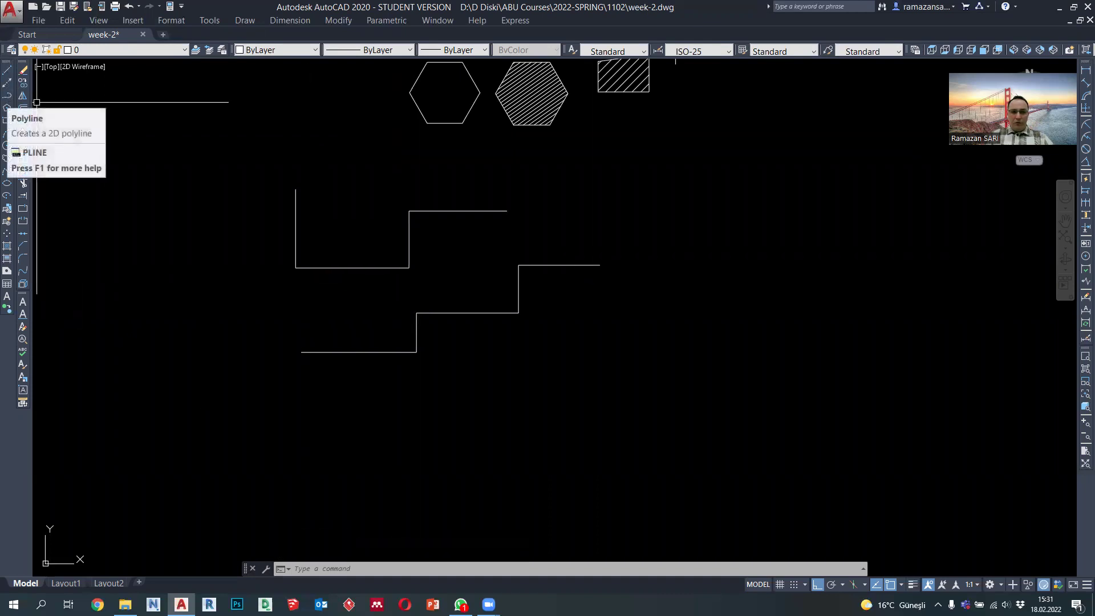
pyautogui.scroll(-2, 506, 323)
pyautogui.click(582, 381)
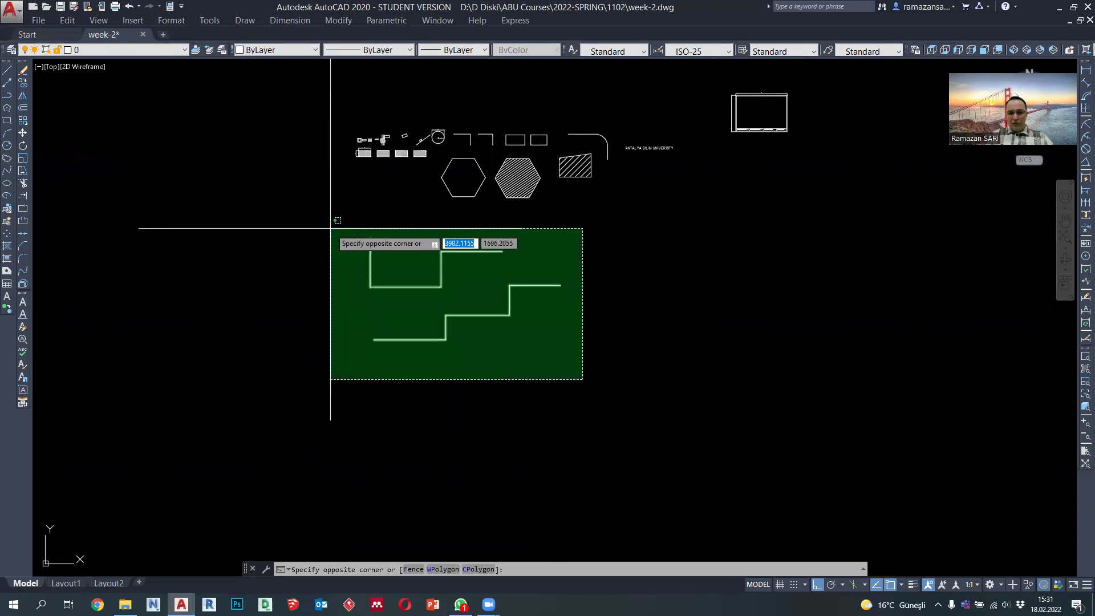
pyautogui.click(330, 223)
pyautogui.press('Delete')
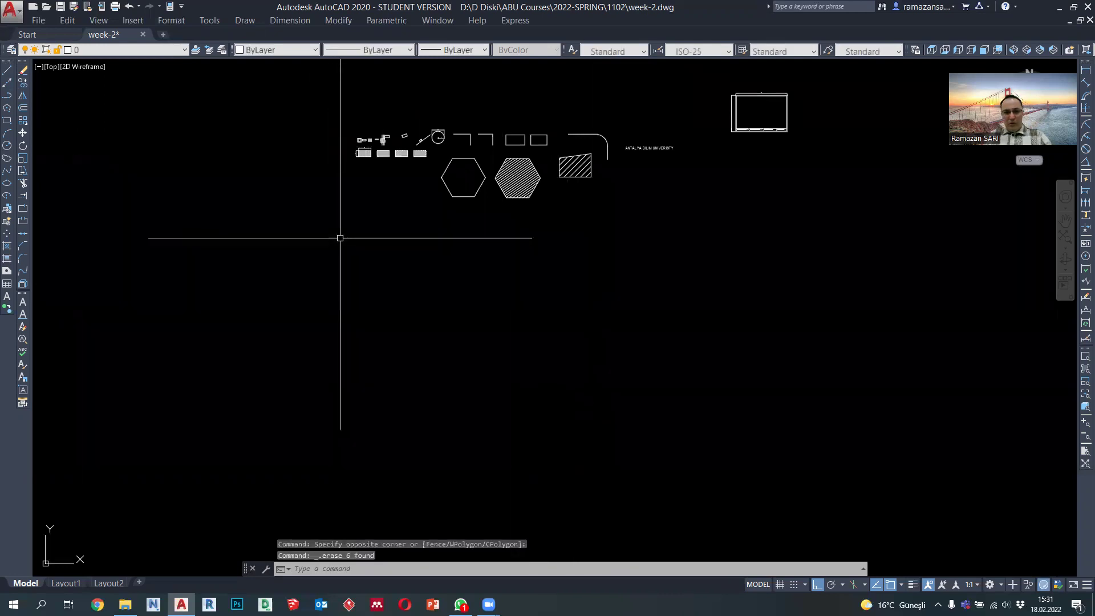
pyautogui.click(7, 99)
# Draw a square polyline from a corner in empty space, entering 100 for each side
pyautogui.moveTo(325, 269); pyautogui.dragTo(326, 238, button='middle')
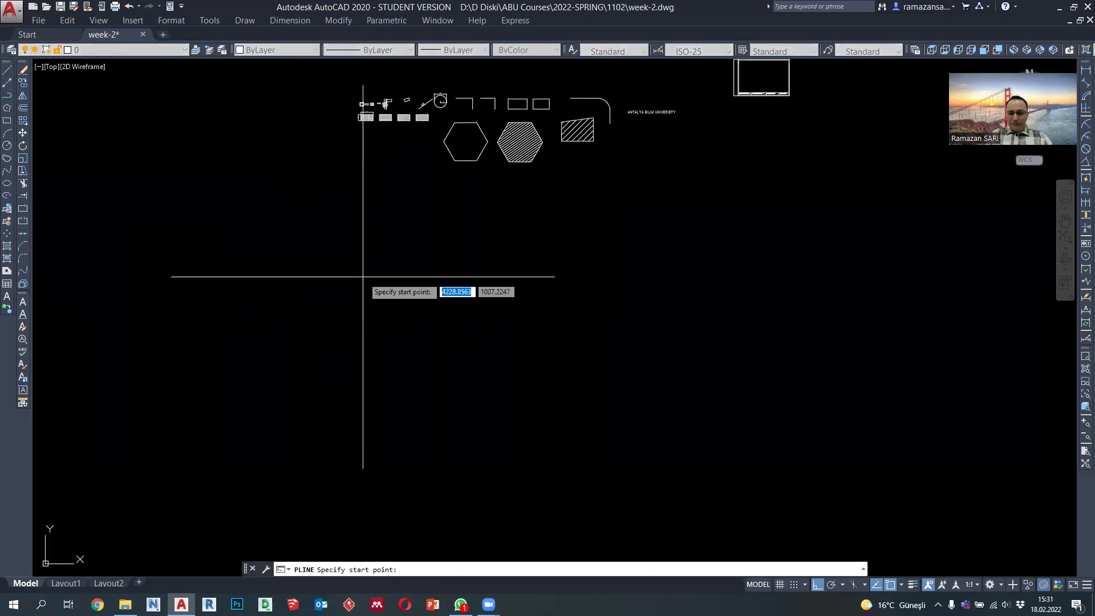
pyautogui.moveTo(362, 277); pyautogui.dragTo(363, 282, button='middle')
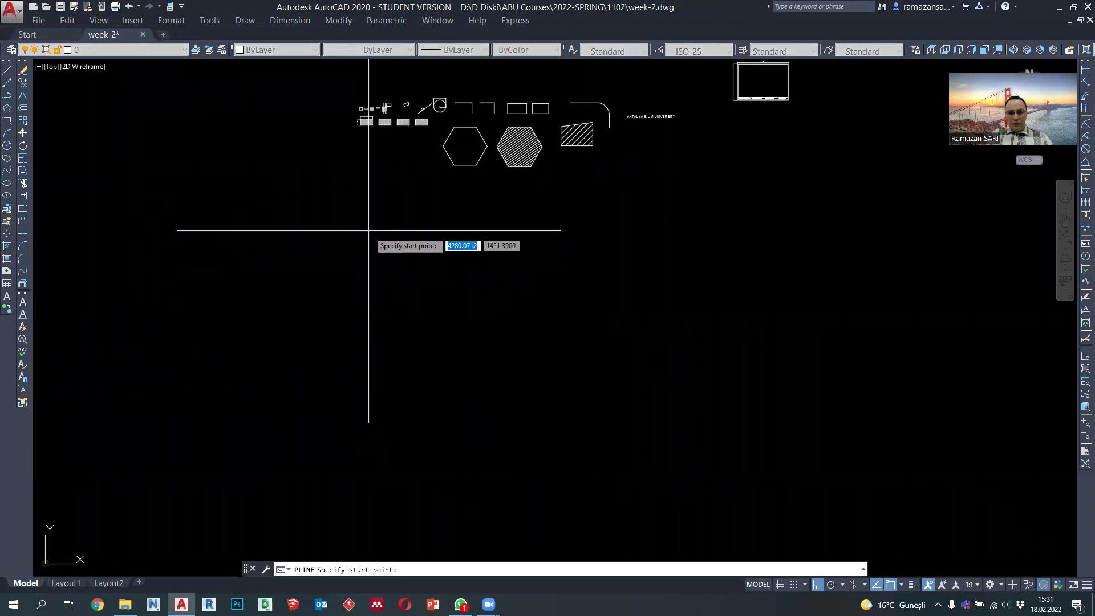
pyautogui.moveTo(369, 246); pyautogui.dragTo(385, 247, button='middle')
pyautogui.scroll(2, 386, 247)
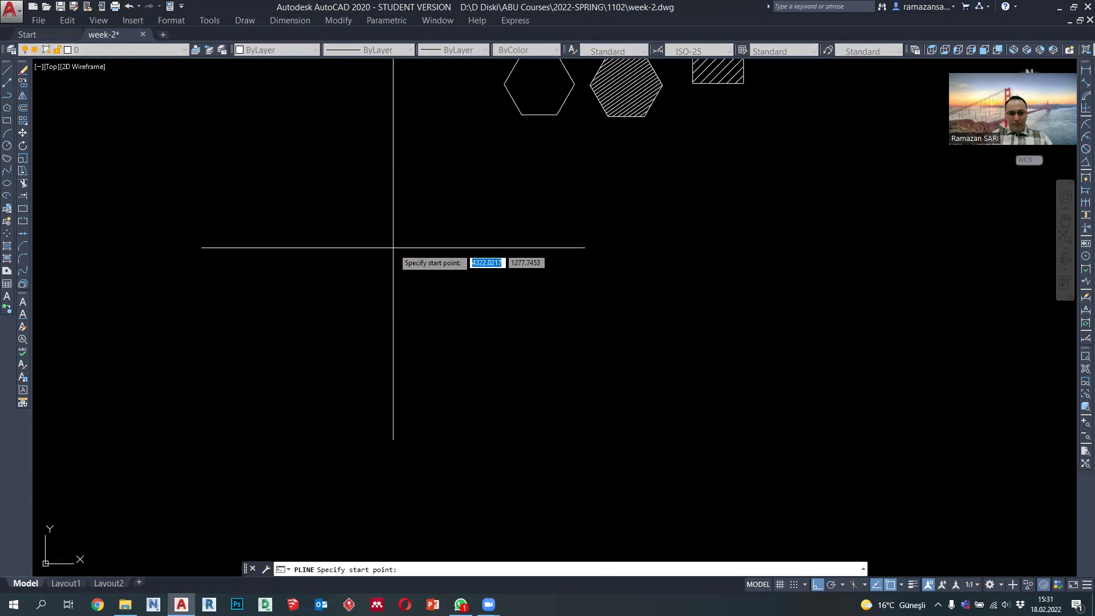
pyautogui.click(394, 249)
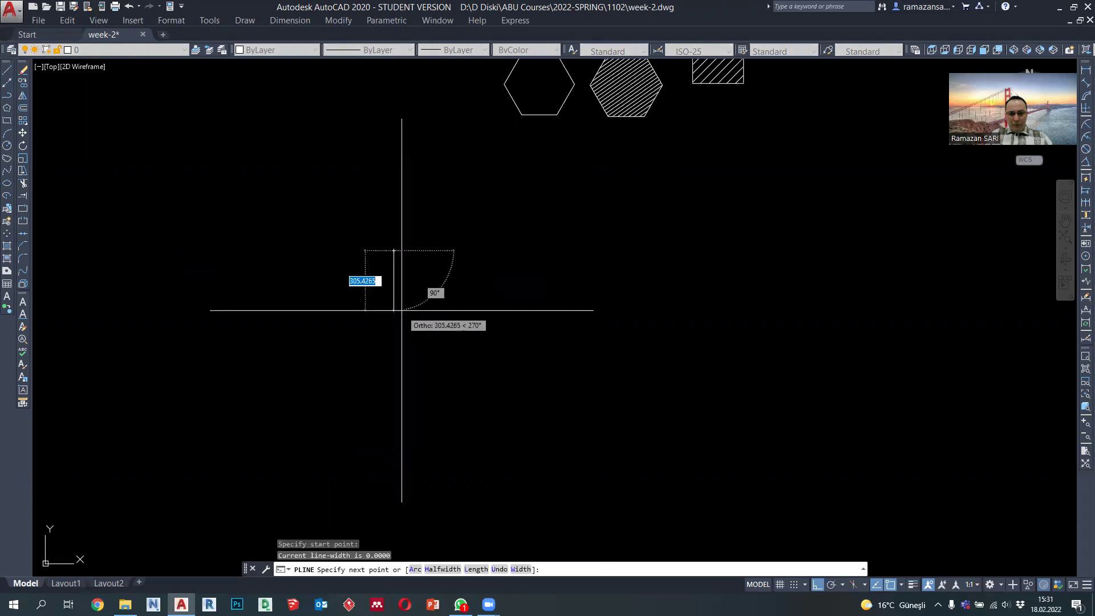
pyautogui.scroll(1, 407, 254)
pyautogui.scroll(3, 399, 255)
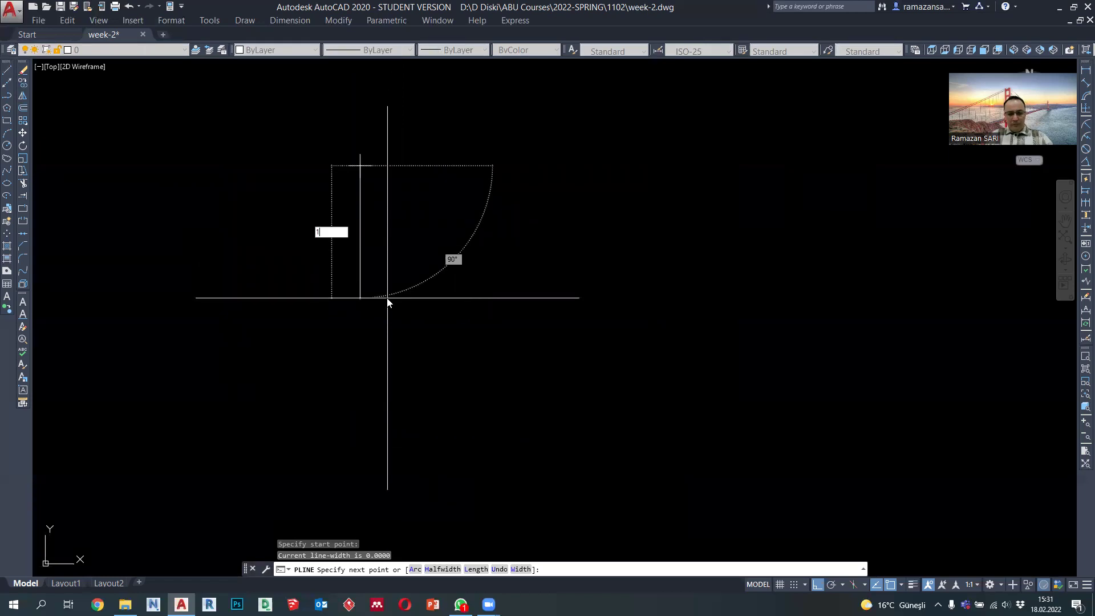
pyautogui.write('100')
pyautogui.press('Return')
pyautogui.write('1')
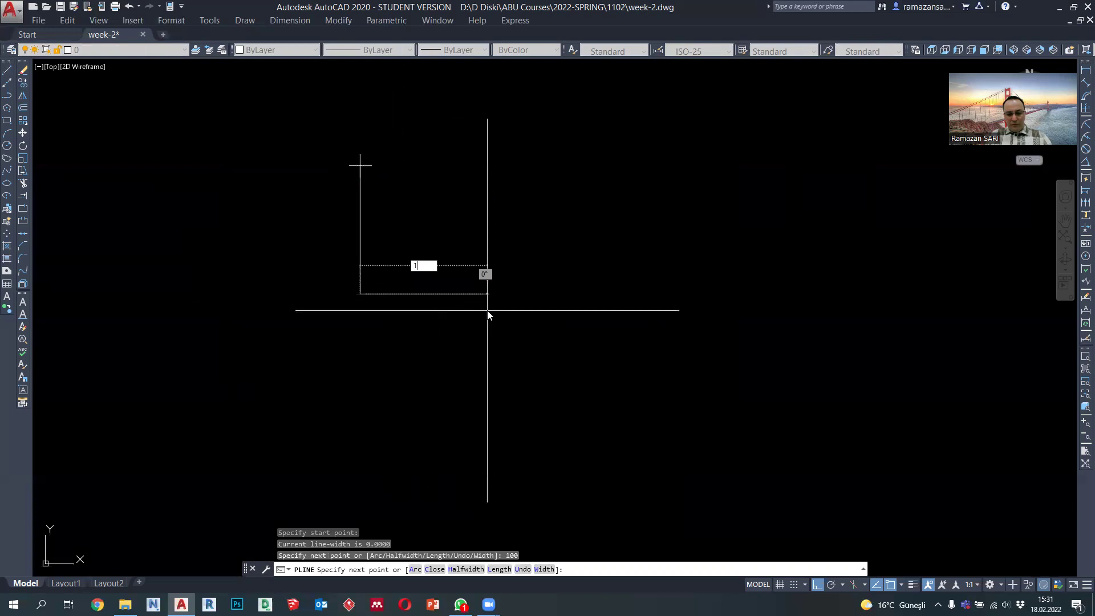
pyautogui.write('00')
pyautogui.press('Return')
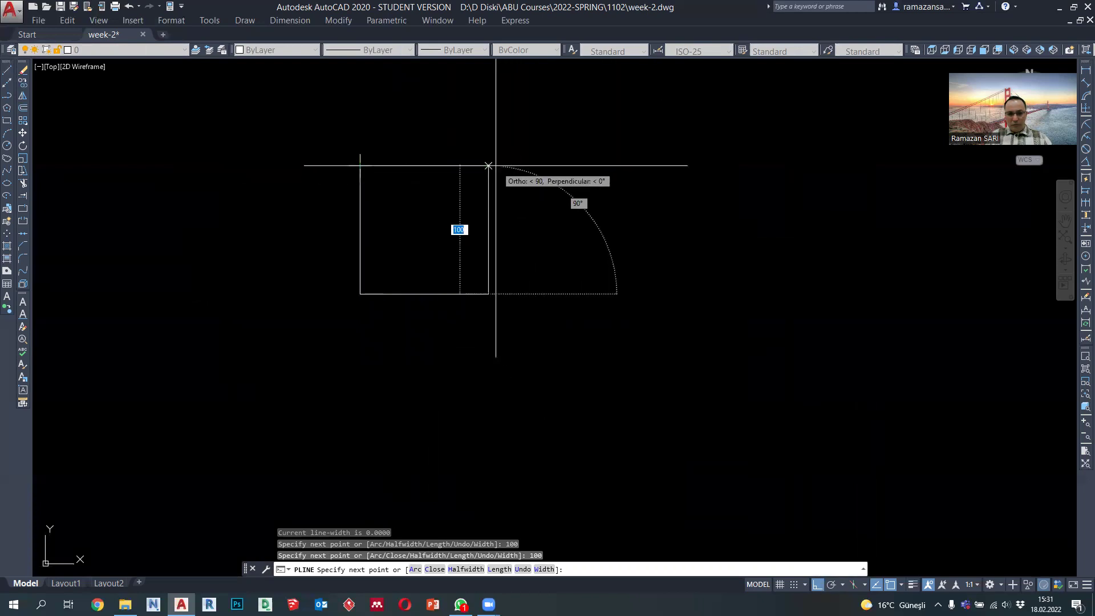
pyautogui.press('Escape')
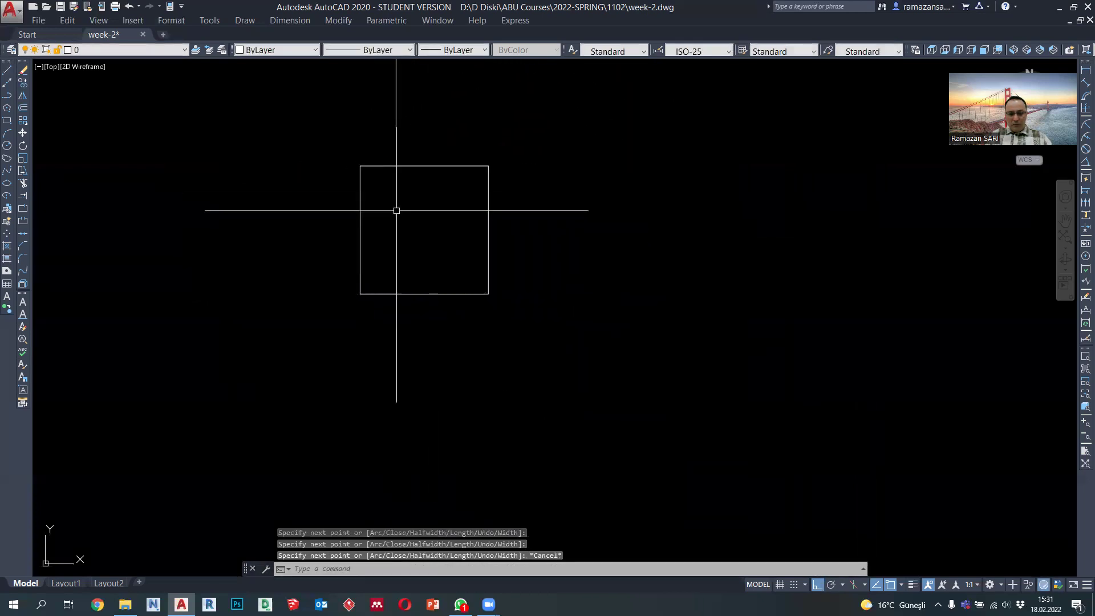
pyautogui.moveTo(439, 224); pyautogui.dragTo(414, 224, button='middle')
pyautogui.press('Return')
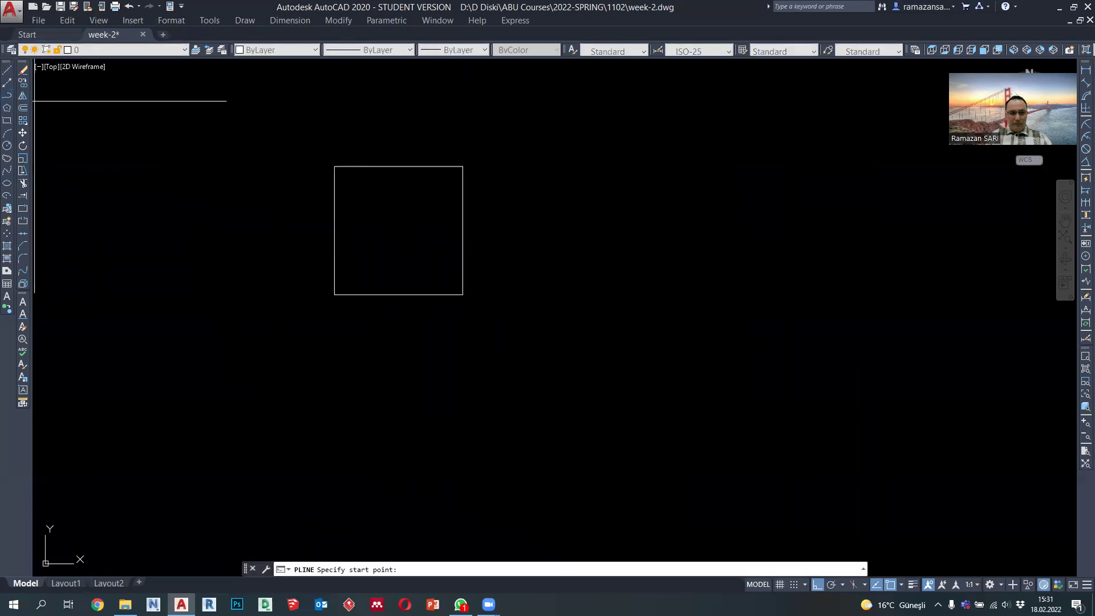
# Draw a polyline rectangle starting 50 right of the square, 150 wide and level with its top
pyautogui.moveTo(467, 136); pyautogui.dragTo(440, 133, button='middle')
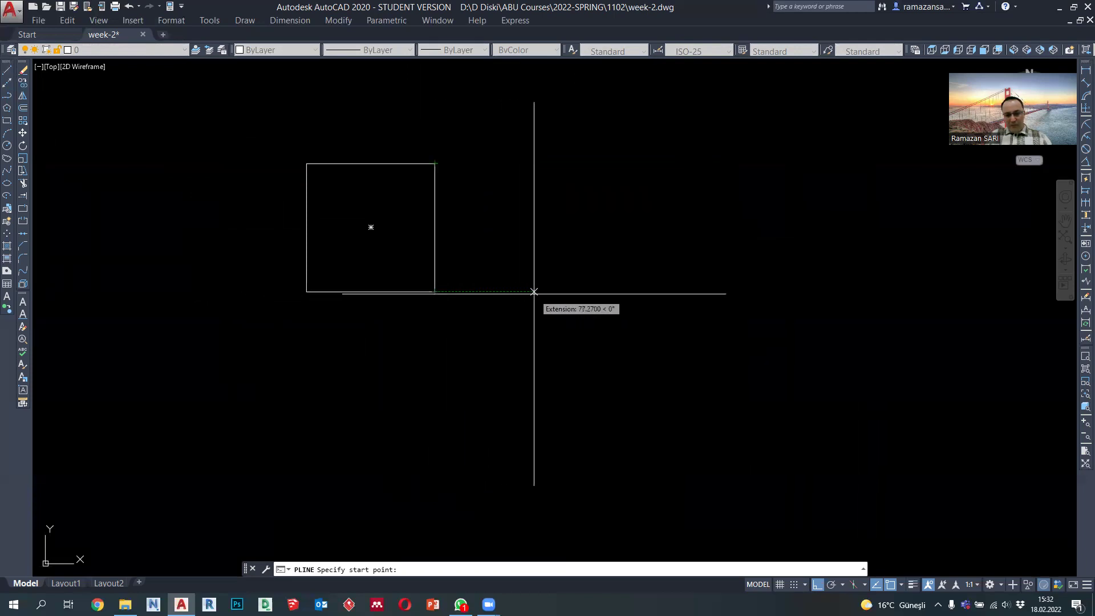
pyautogui.press('Return')
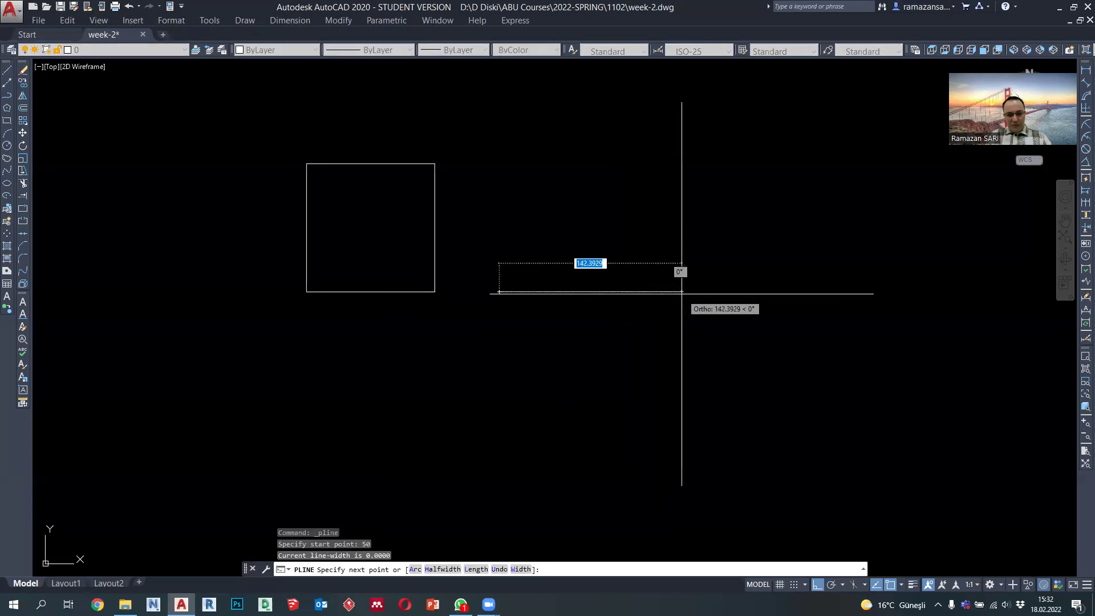
pyautogui.write('150')
pyautogui.press('Return')
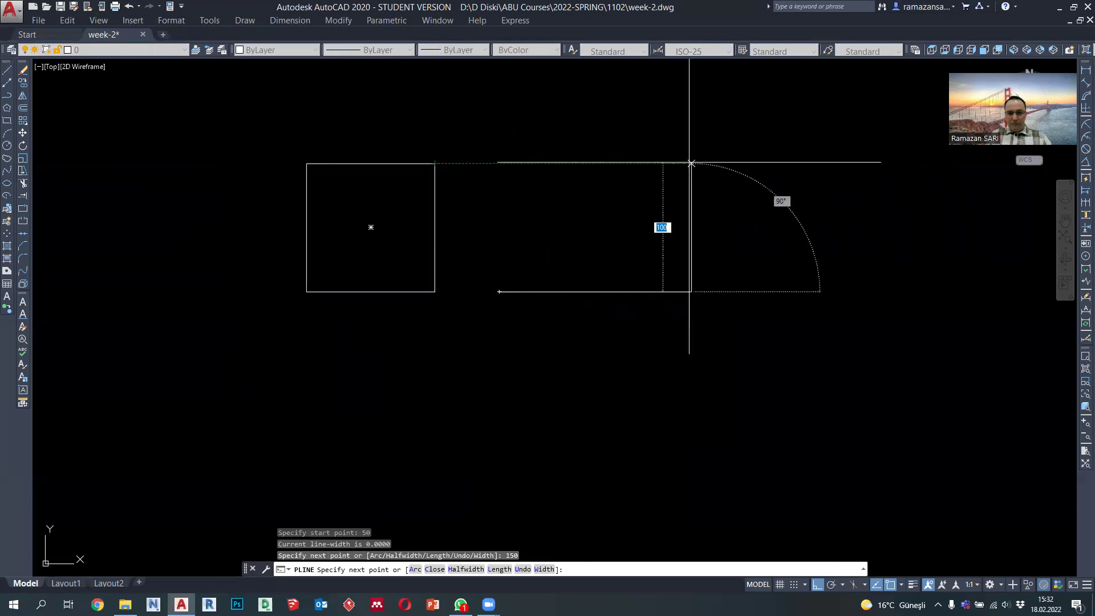
pyautogui.click(714, 163)
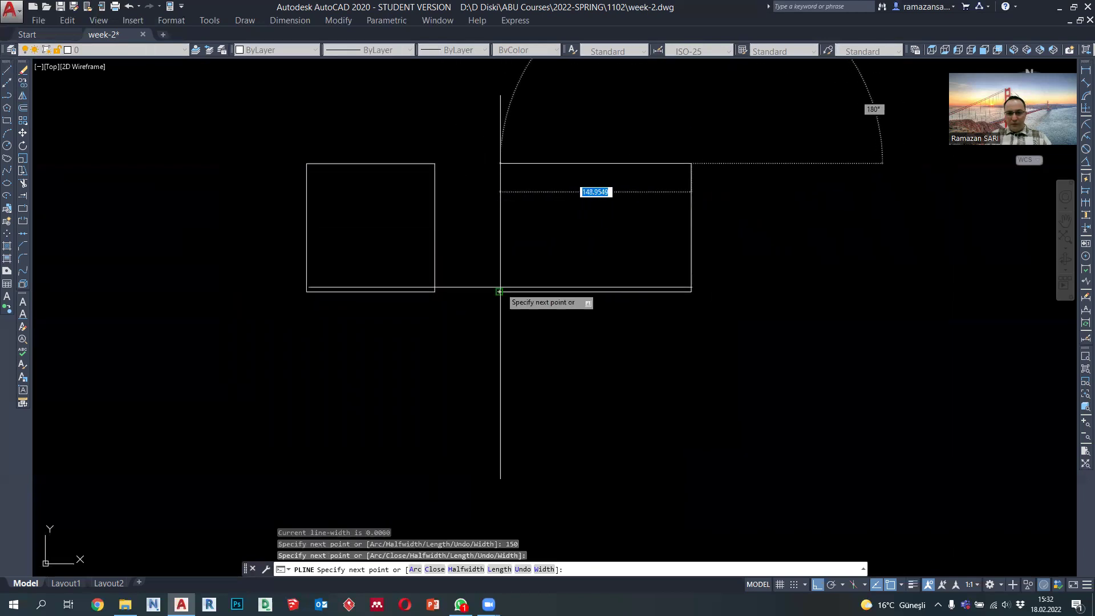
pyautogui.click(500, 222)
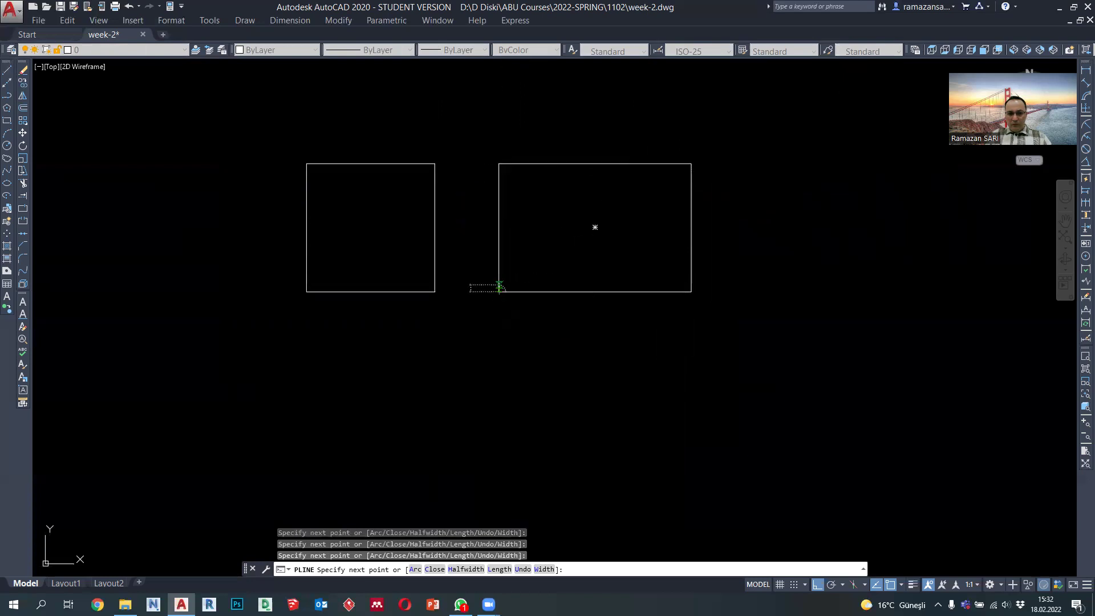
pyautogui.press('Escape')
pyautogui.scroll(-2, 531, 240)
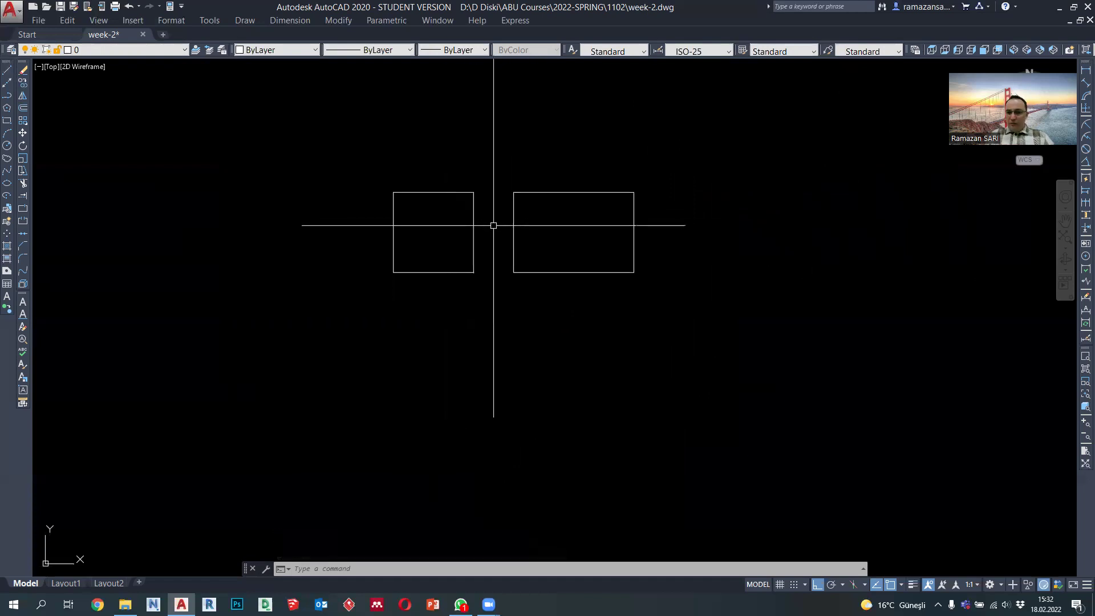
pyautogui.scroll(2, 455, 194)
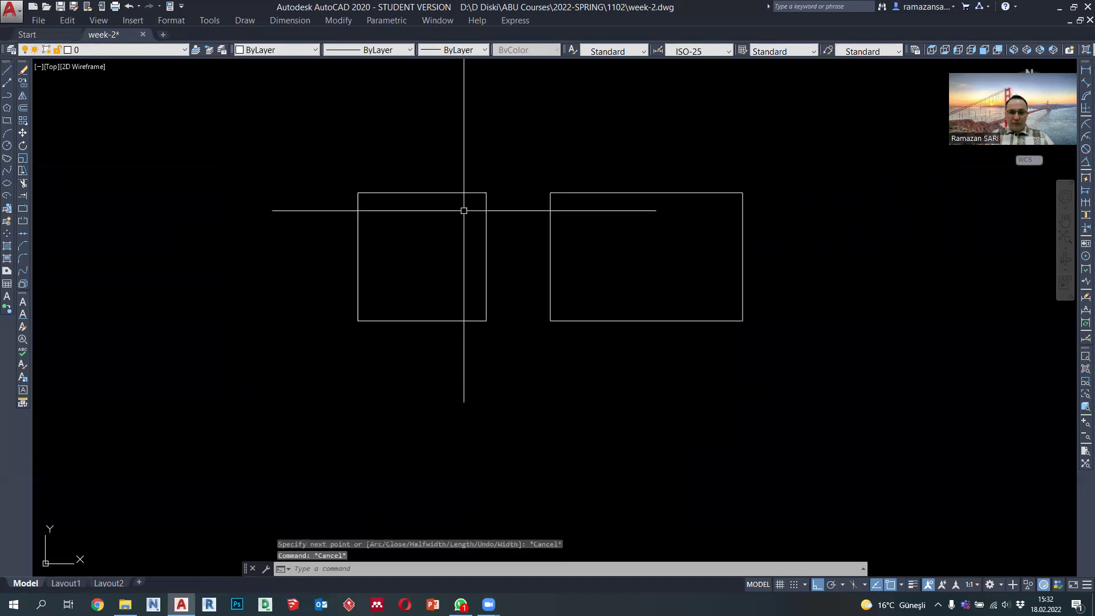
# Check the Color, Linetype and Lineweight lists, leaving each at ByLayer
pyautogui.moveTo(464, 207); pyautogui.dragTo(442, 214, button='middle')
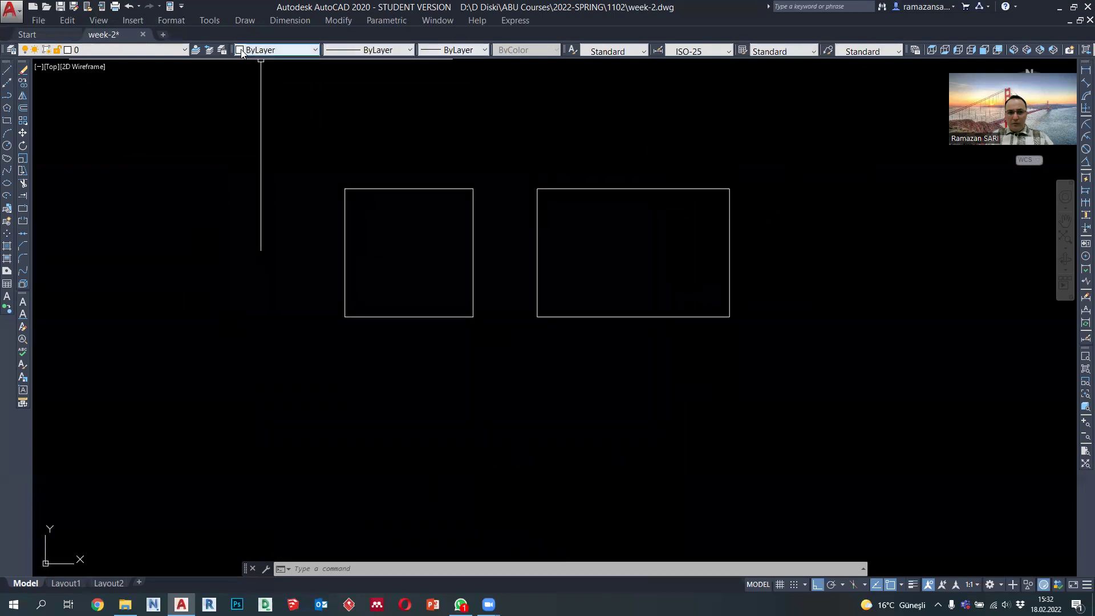
pyautogui.click(272, 51)
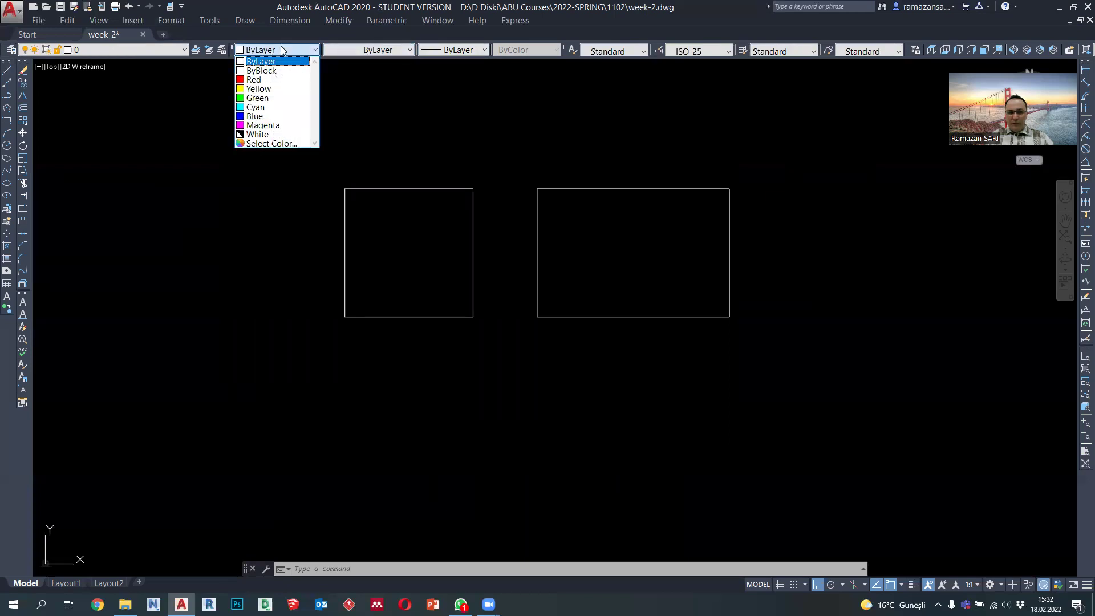
pyautogui.click(281, 47)
pyautogui.click(360, 49)
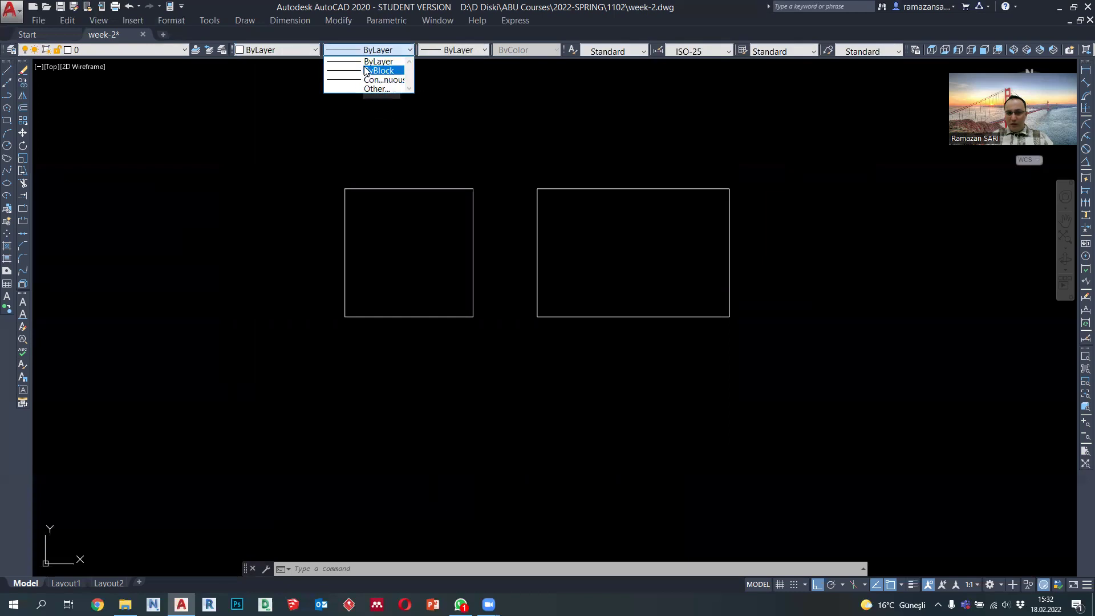
pyautogui.click(442, 52)
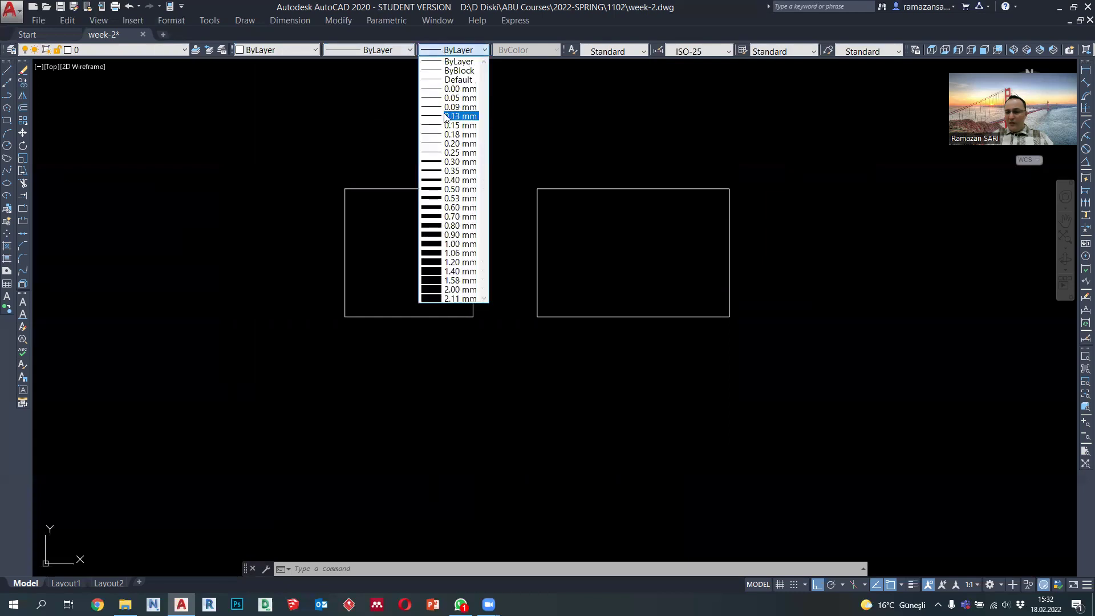
pyautogui.click(396, 122)
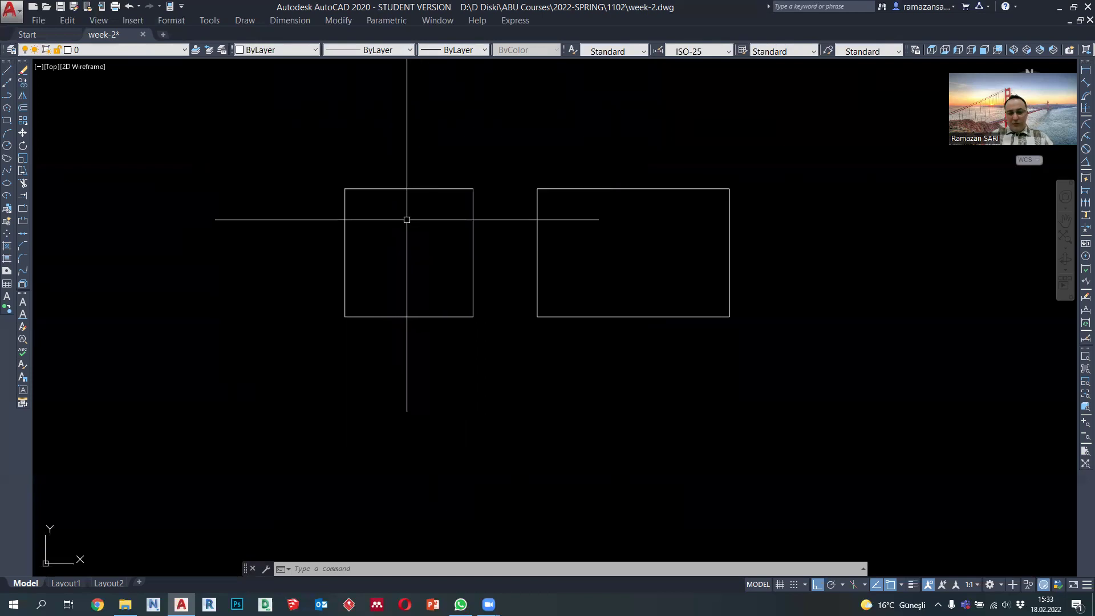
# Choose Other… in the Linetype list to open the Linetype Manager
pyautogui.click(371, 50)
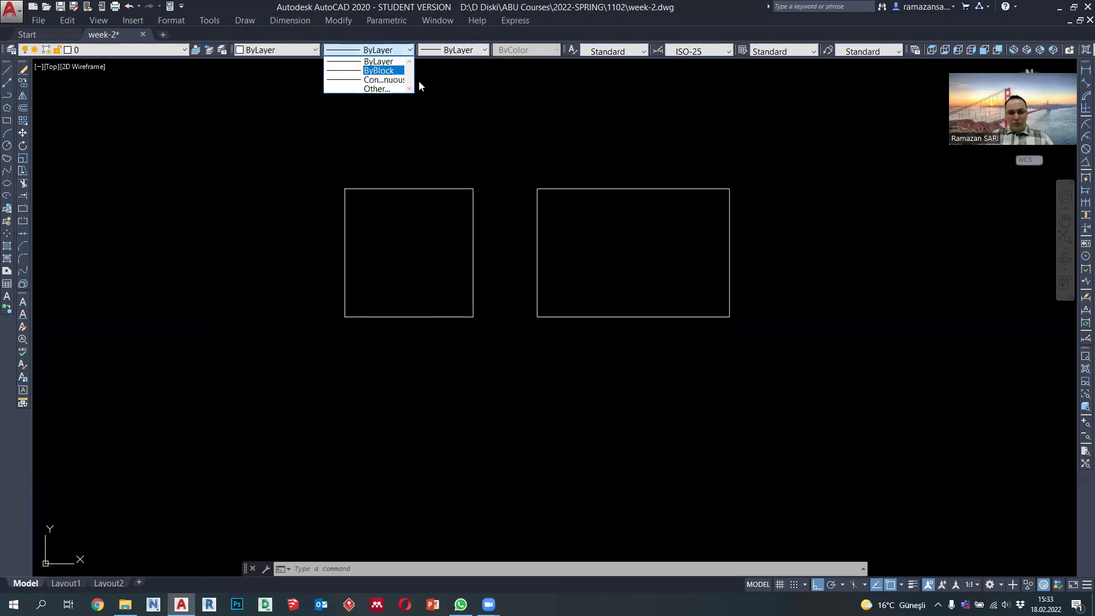
pyautogui.click(388, 51)
pyautogui.click(388, 52)
pyautogui.click(375, 89)
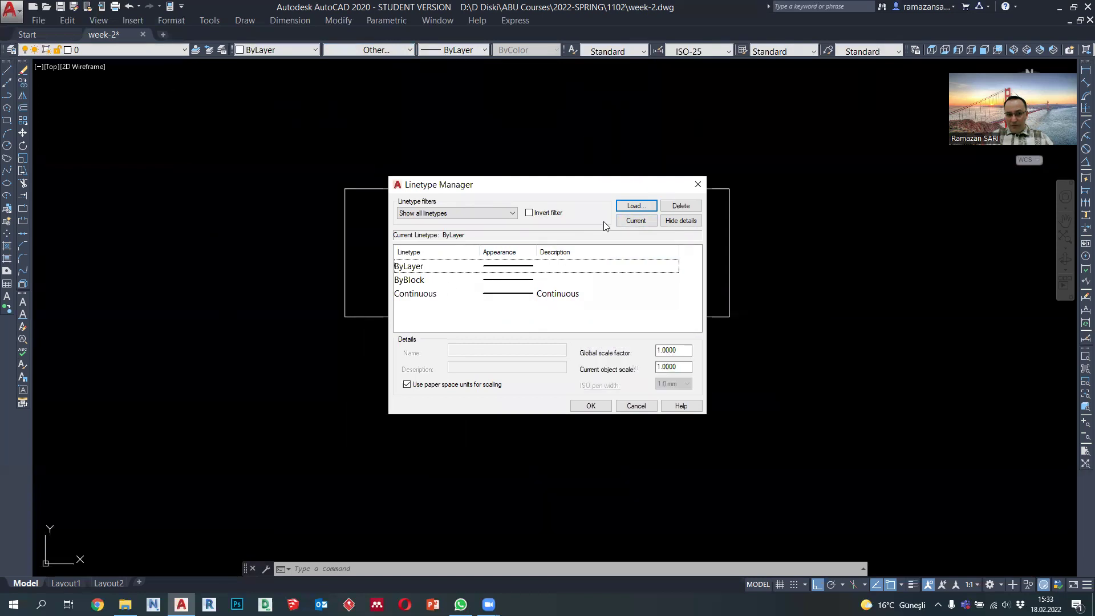
# Load ACAD_ISO03W100 and ACAD_ISO10W100 through the Load dialog
pyautogui.click(636, 206)
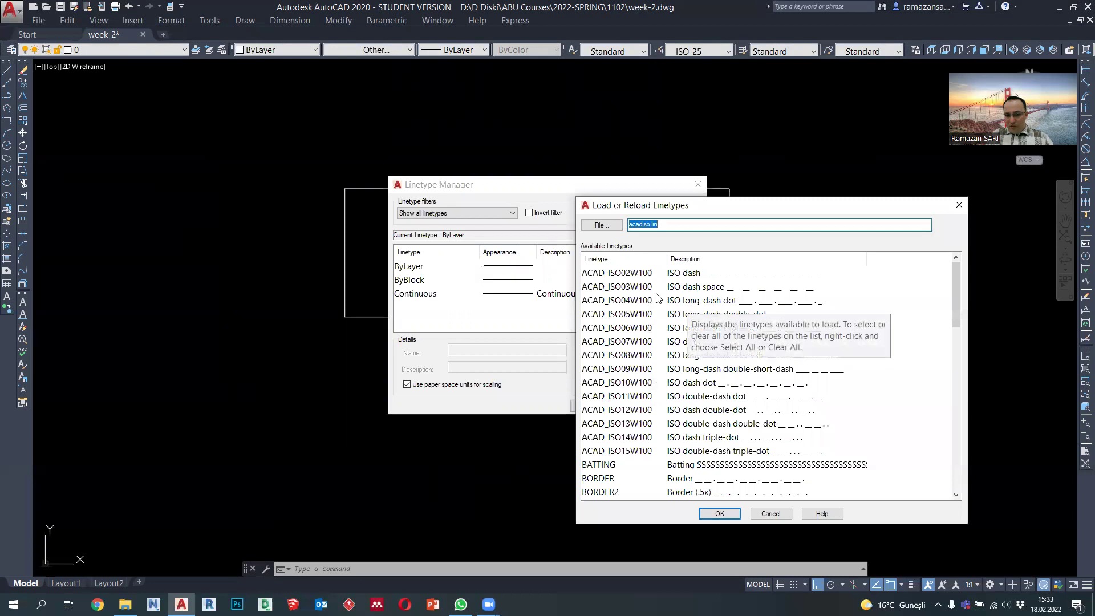
pyautogui.click(685, 292)
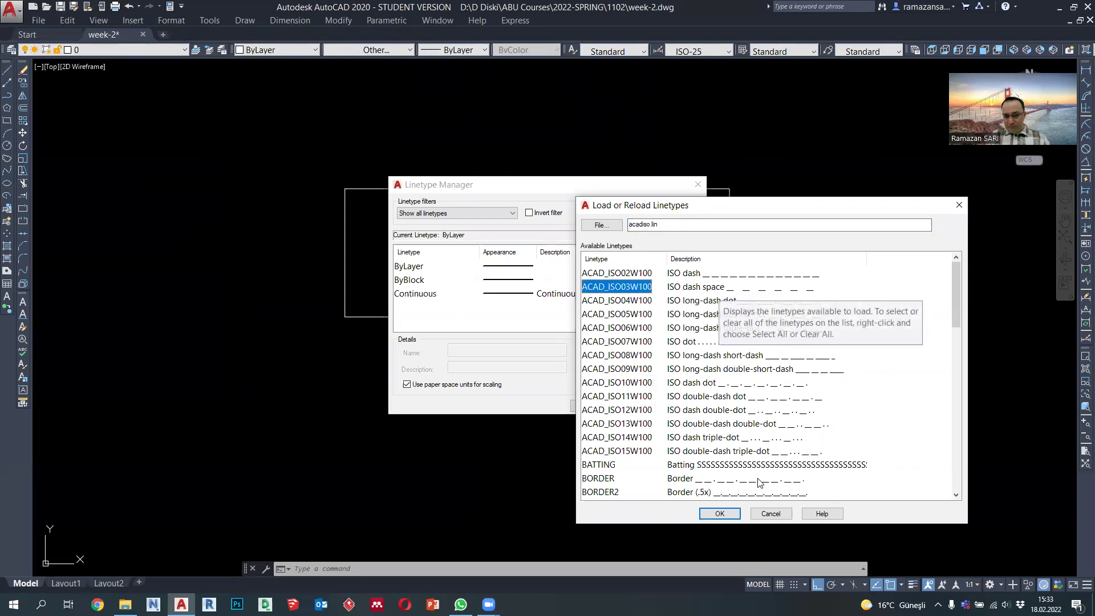
pyautogui.keyDown('ctrl'); pyautogui.click(699, 383); pyautogui.keyUp('ctrl')
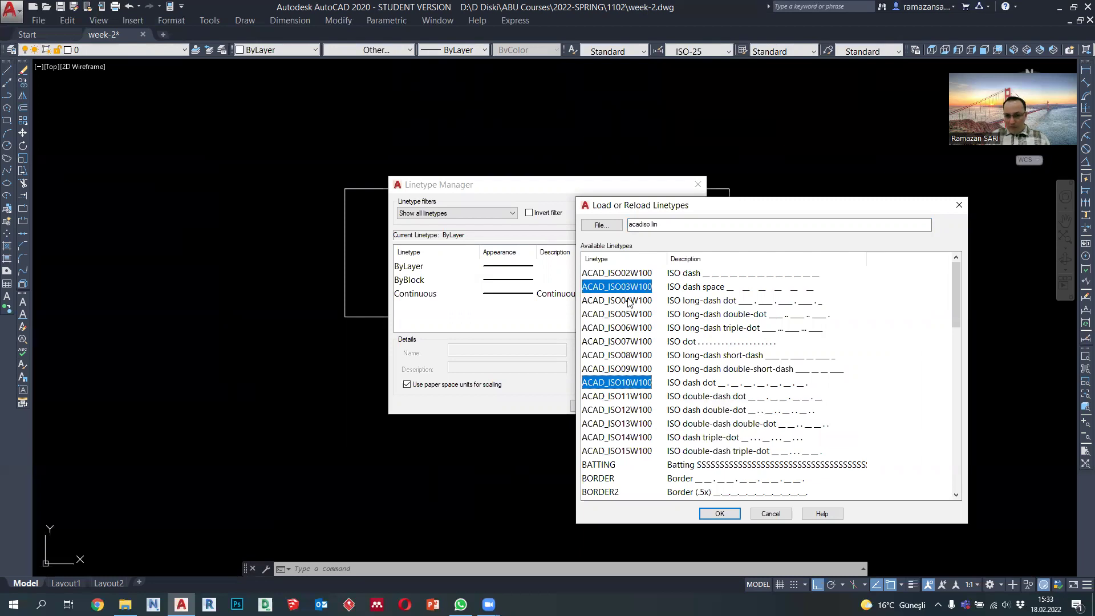
pyautogui.click(720, 514)
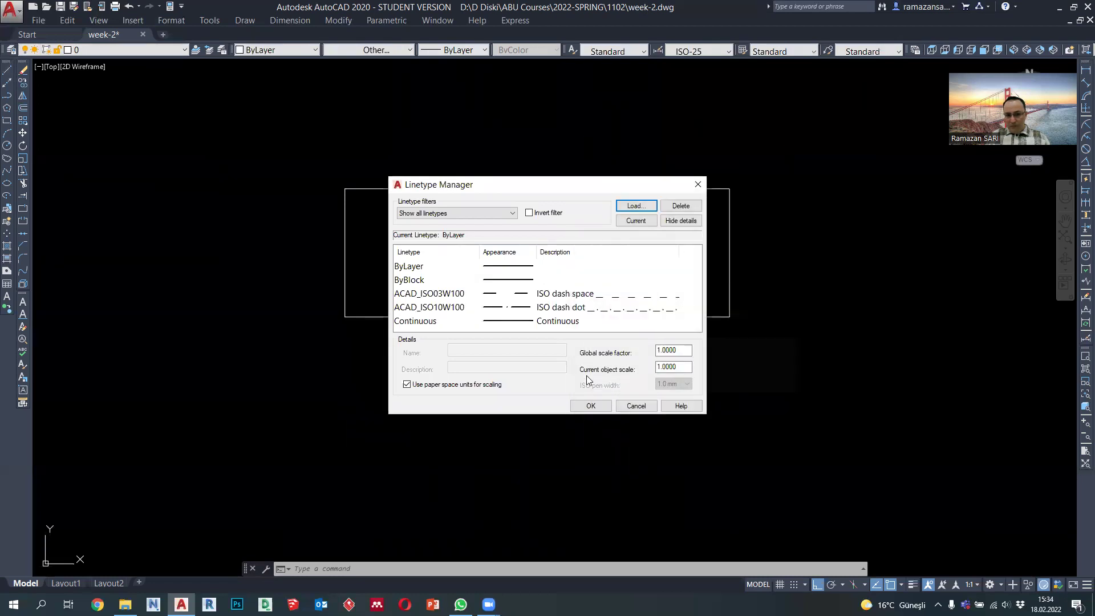
# Give the left square the ACAD_ISO03W100 dashed linetype
pyautogui.click(593, 406)
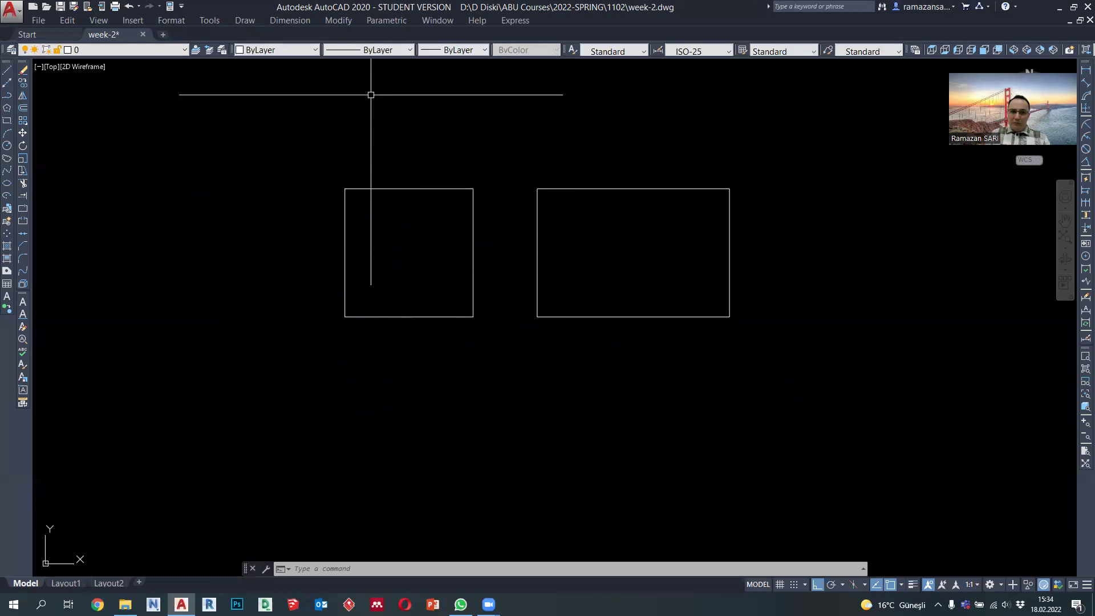
pyautogui.click(371, 50)
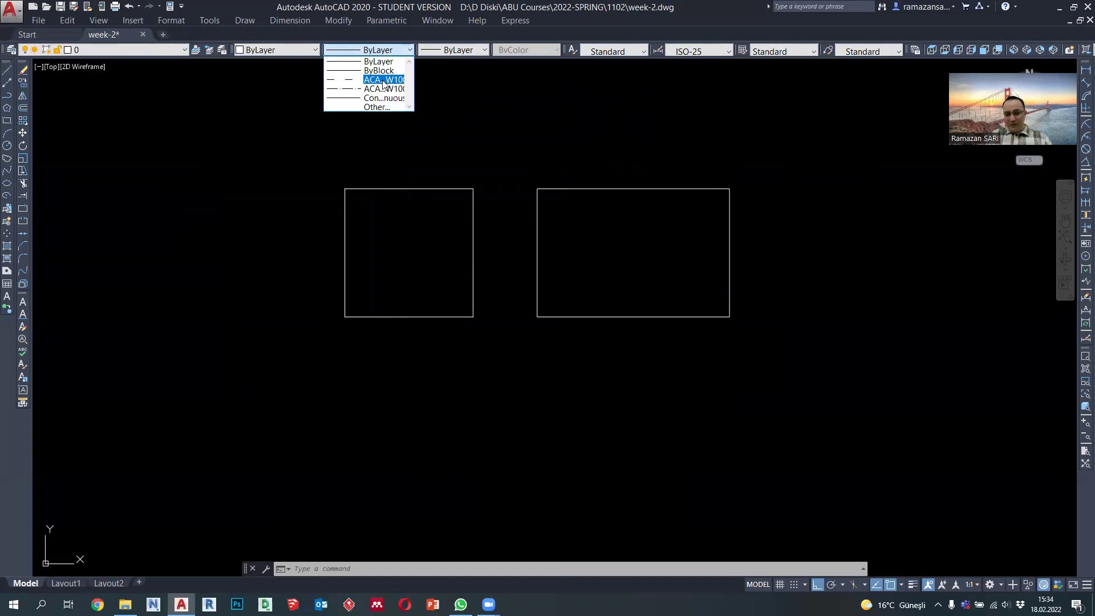
pyautogui.click(457, 183)
pyautogui.click(460, 188)
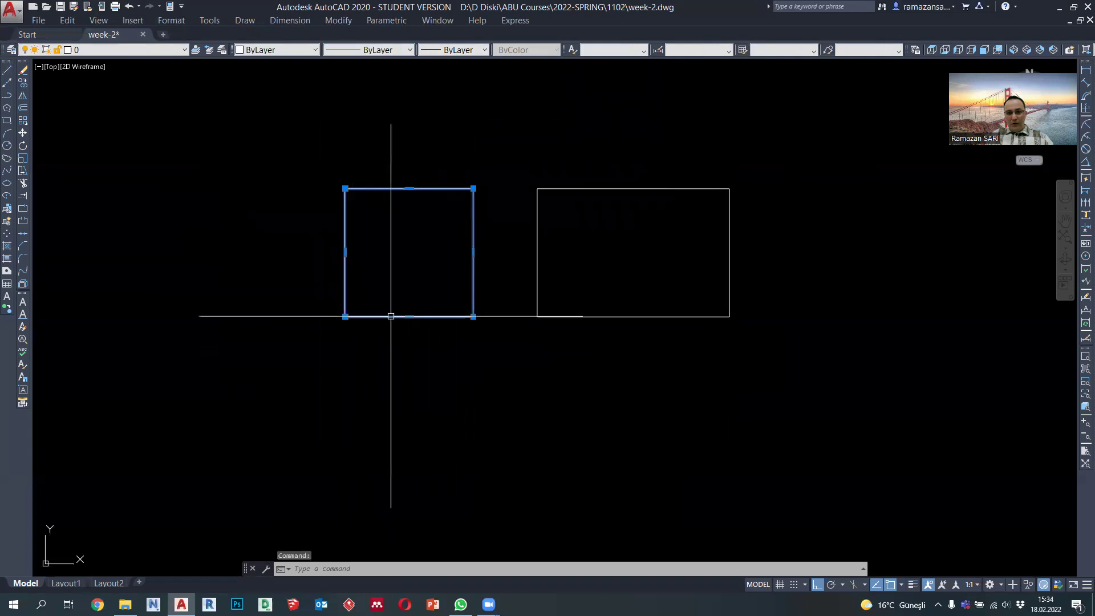
pyautogui.click(379, 50)
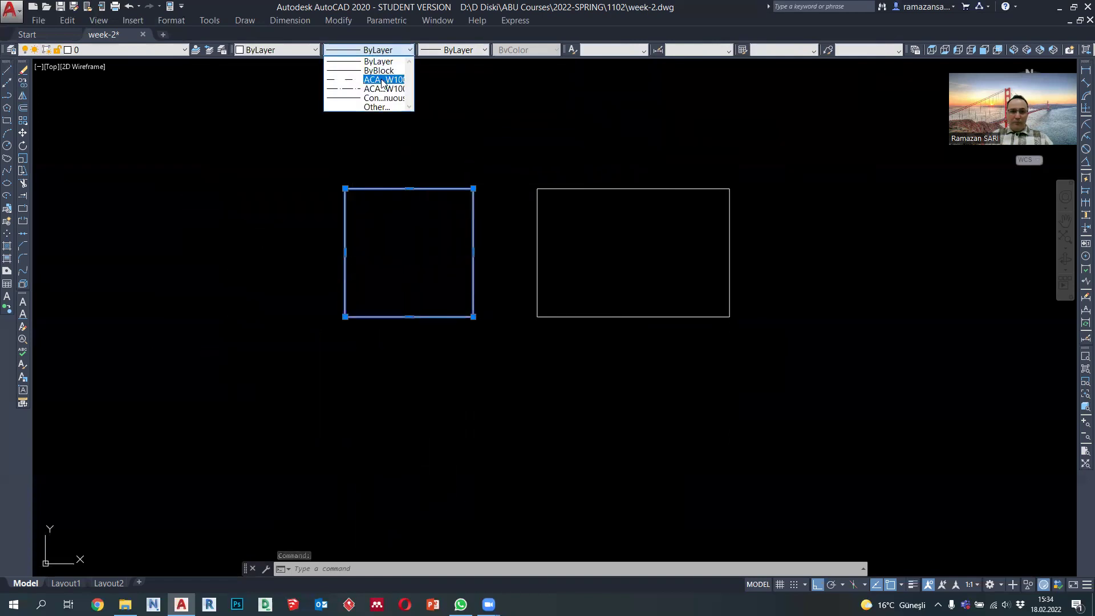
pyautogui.click(383, 80)
pyautogui.press('Escape')
pyautogui.press('Escape')
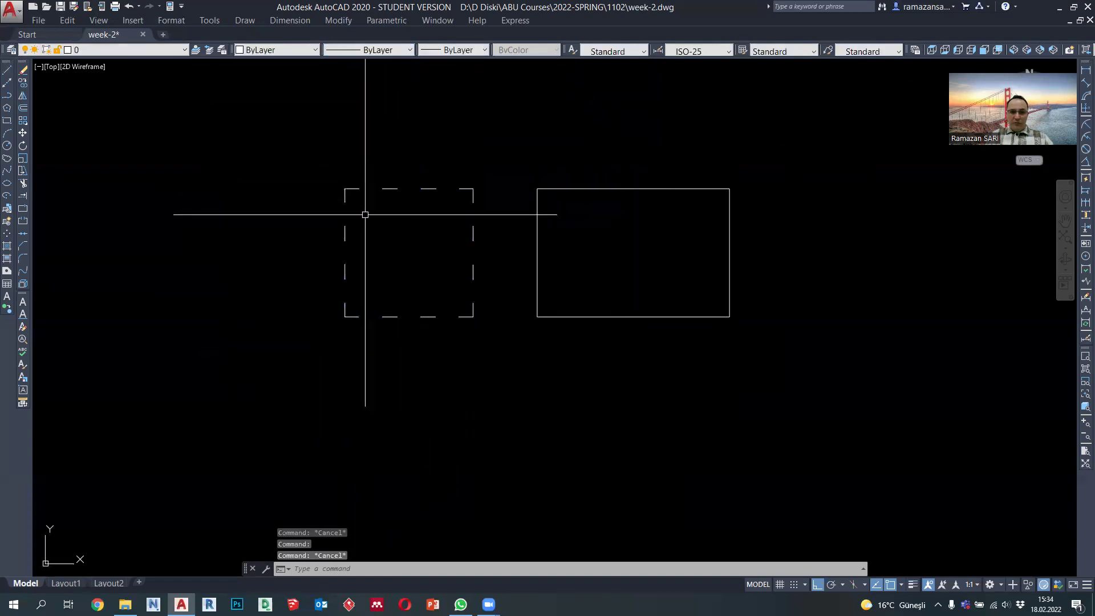
# Give the right rectangle the ACAD_ISO10W100 dash-dot linetype and reframe the view
pyautogui.click(374, 49)
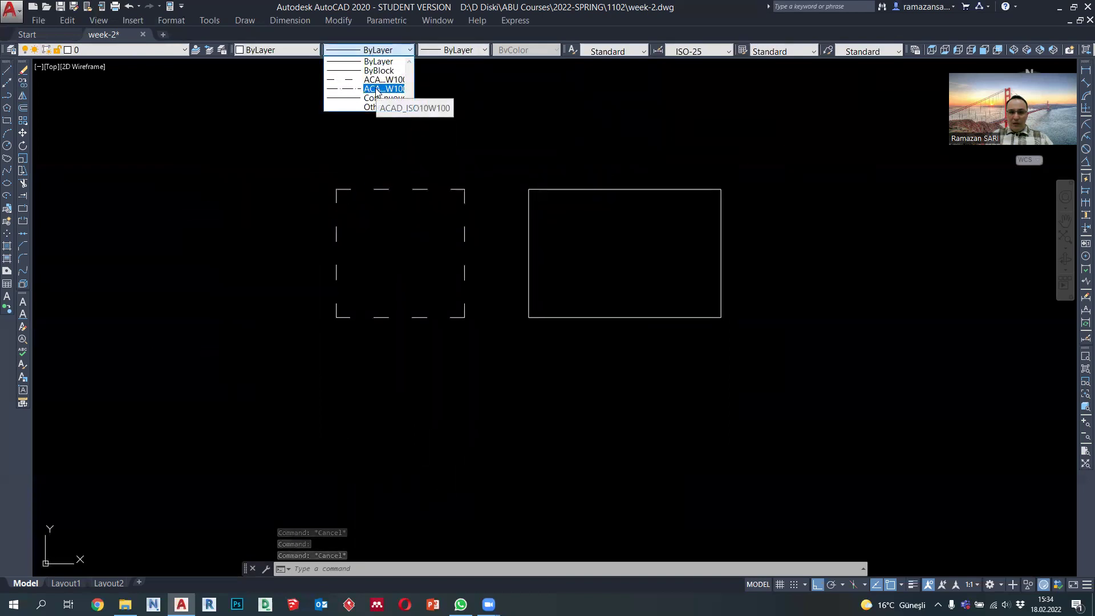
pyautogui.click(486, 141)
pyautogui.click(729, 322)
pyautogui.click(526, 186)
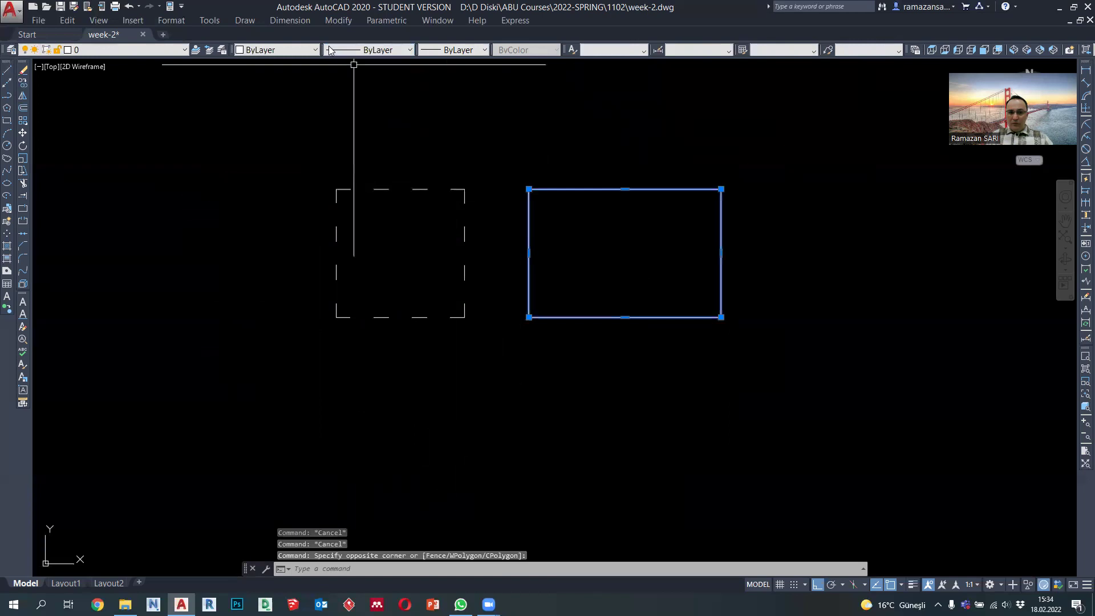
pyautogui.click(368, 50)
pyautogui.click(376, 89)
pyautogui.press('Escape')
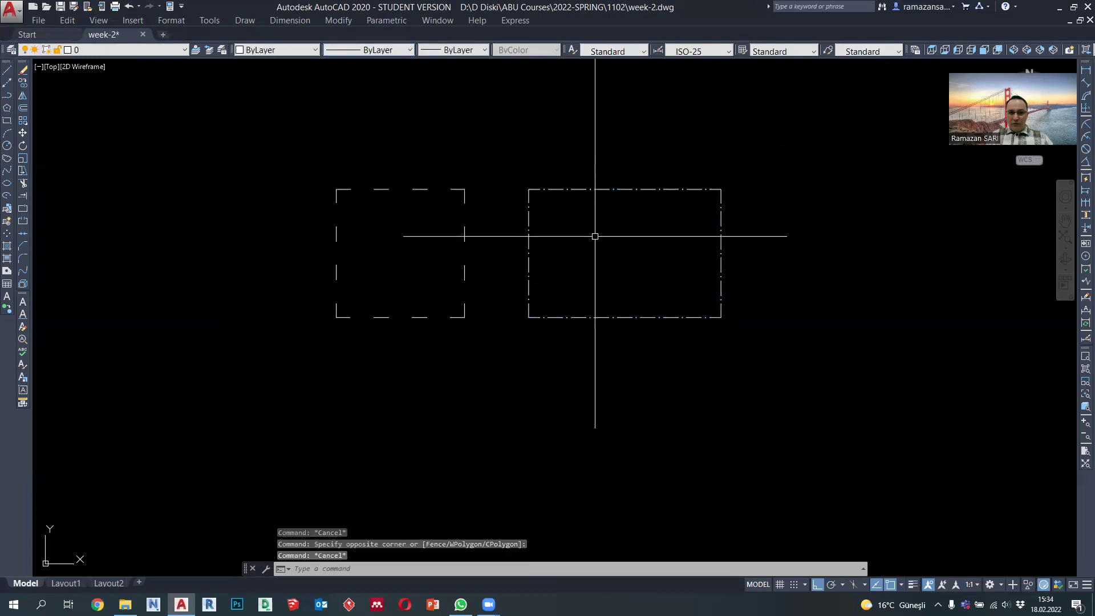
pyautogui.moveTo(501, 283)
pyautogui.mouseDown(button='middle')
pyautogui.moveTo(513, 264)
pyautogui.moveTo(457, 260)
pyautogui.mouseUp(button='middle')
pyautogui.scroll(-6, 482, 252)
pyautogui.scroll(4, 487, 260)
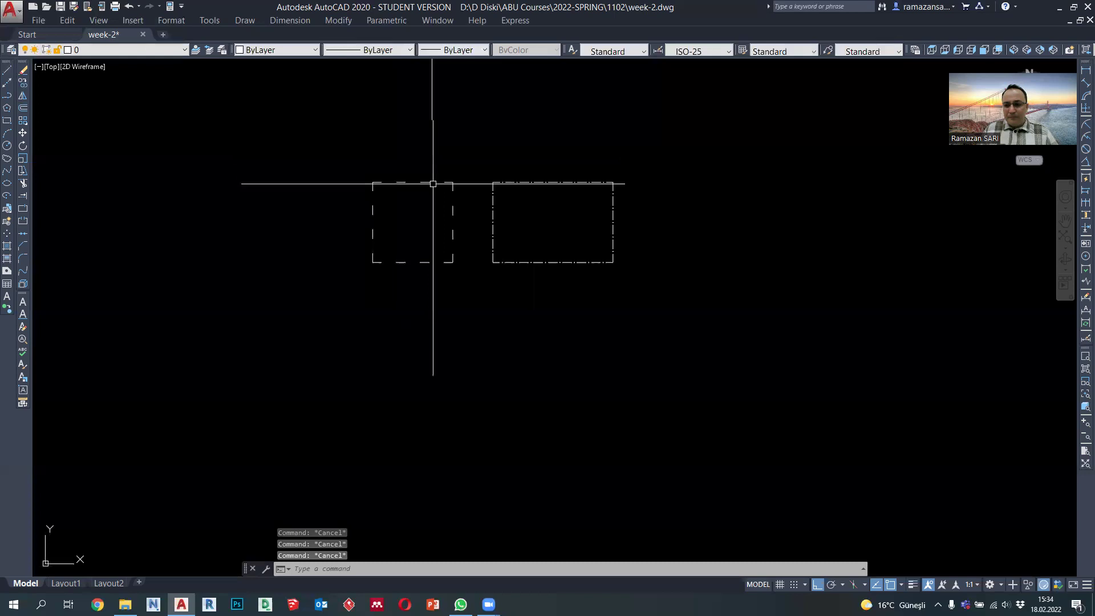
pyautogui.moveTo(436, 187); pyautogui.dragTo(425, 188, button='middle')
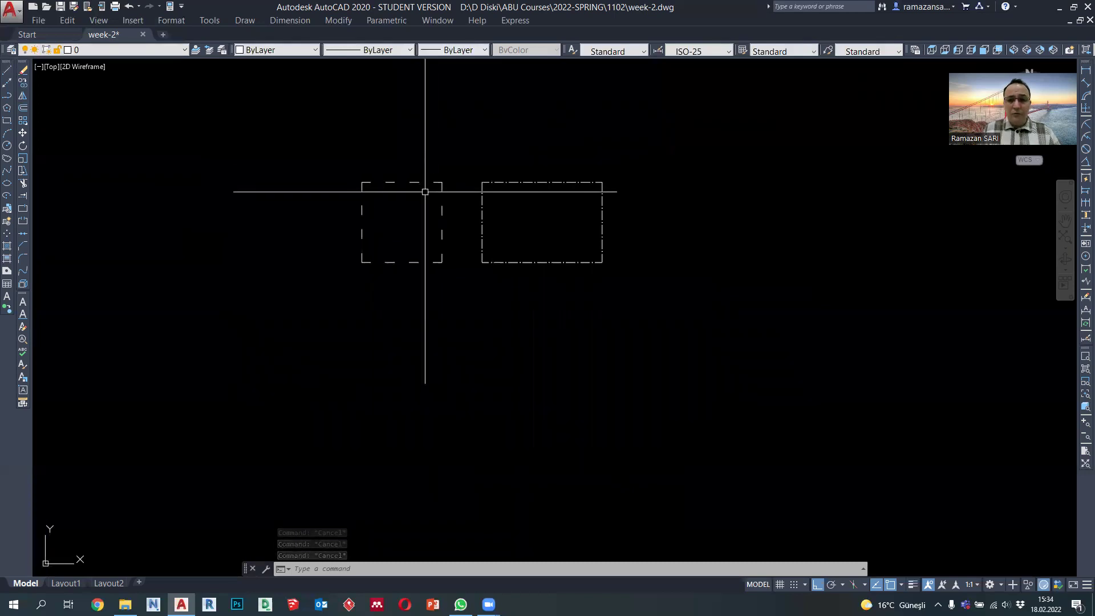
pyautogui.moveTo(426, 192); pyautogui.dragTo(420, 178, button='middle')
# Draw a horizontal polyline beneath both rectangles, from the left square to the rectangle's right edge
pyautogui.click(7, 95)
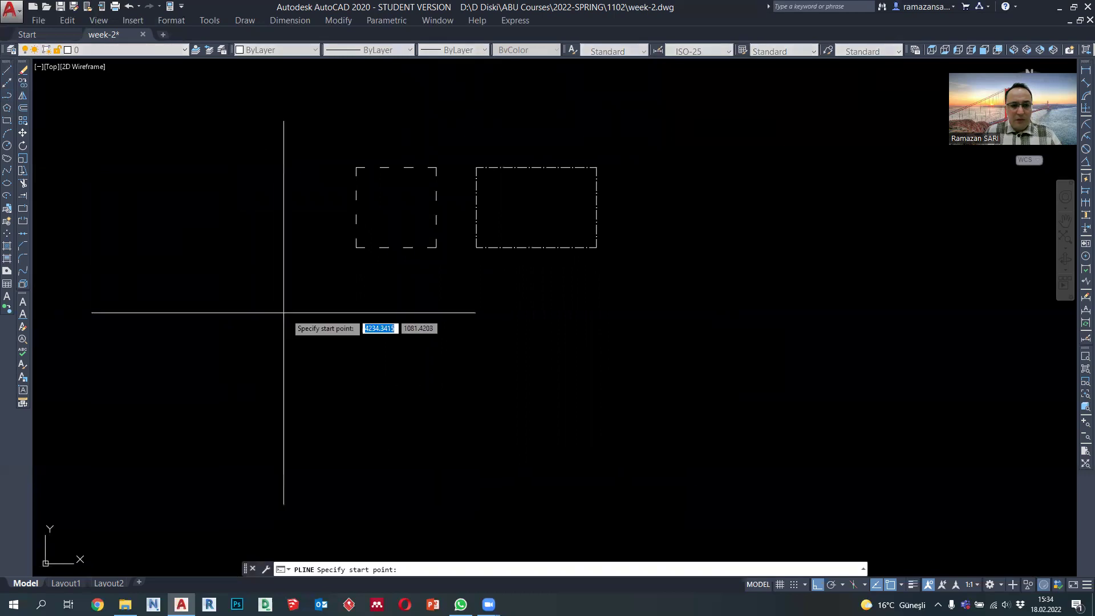
pyautogui.click(356, 300)
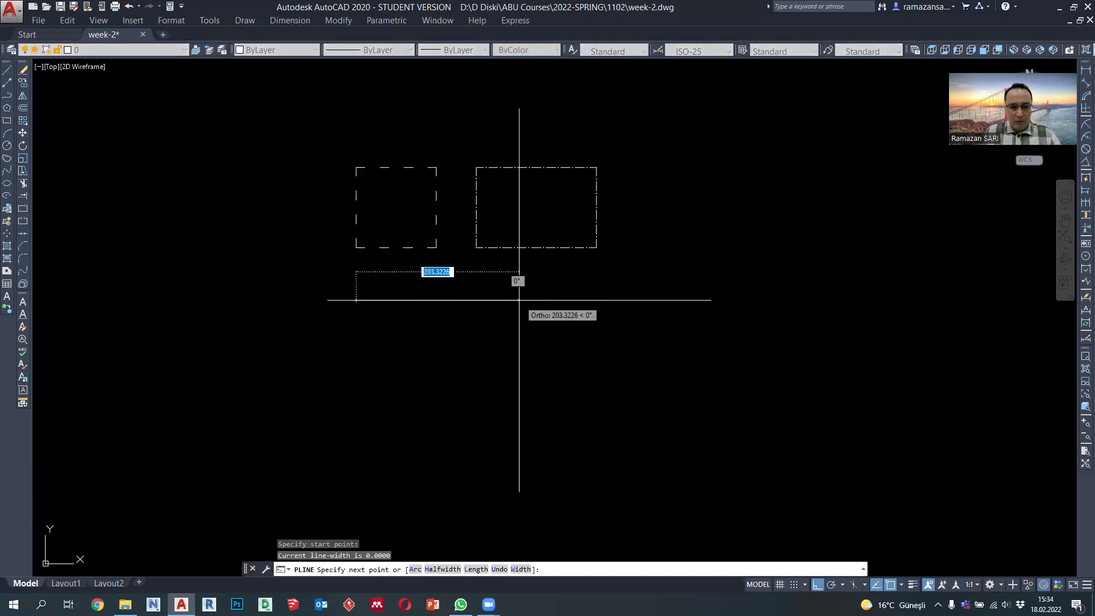
pyautogui.click(596, 300)
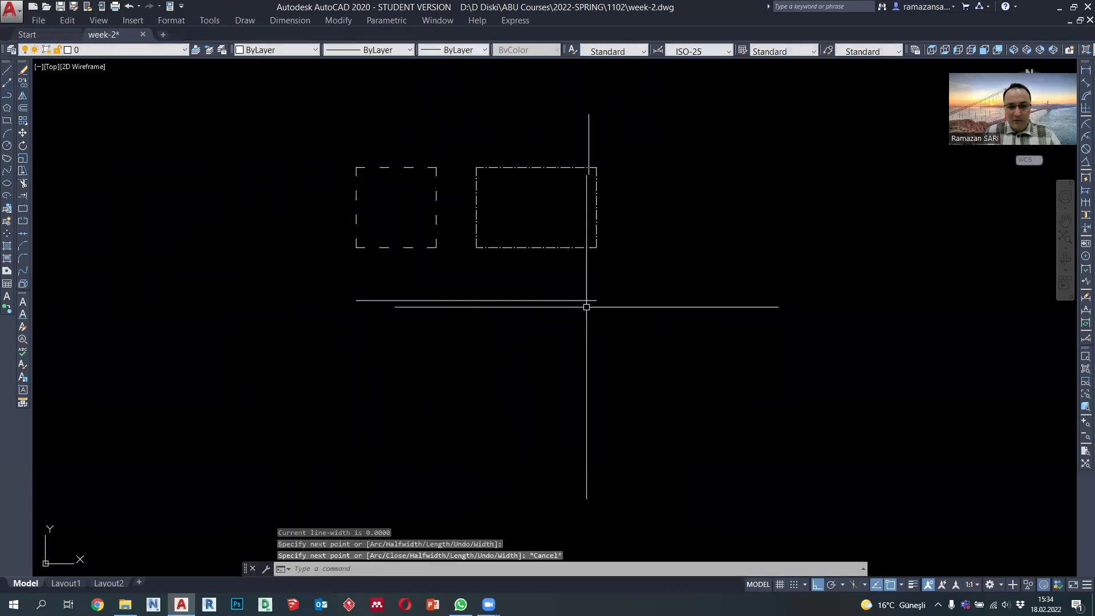
pyautogui.press('Escape')
# Copy the new line 25 and 50 units downward from its left end
pyautogui.click(570, 287)
pyautogui.click(526, 311)
pyautogui.click(23, 82)
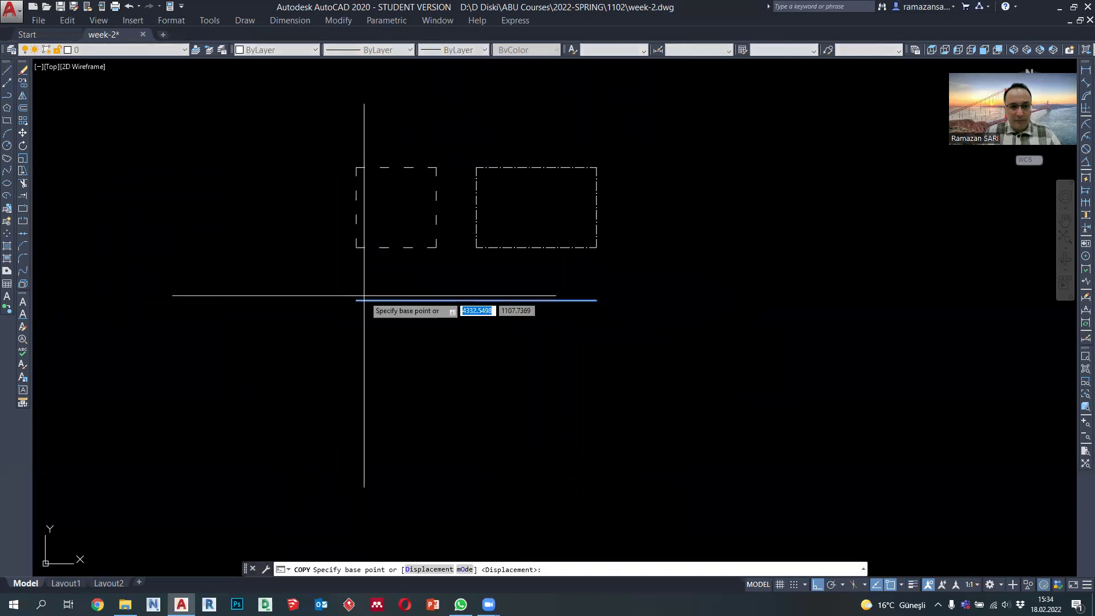
pyautogui.click(357, 301)
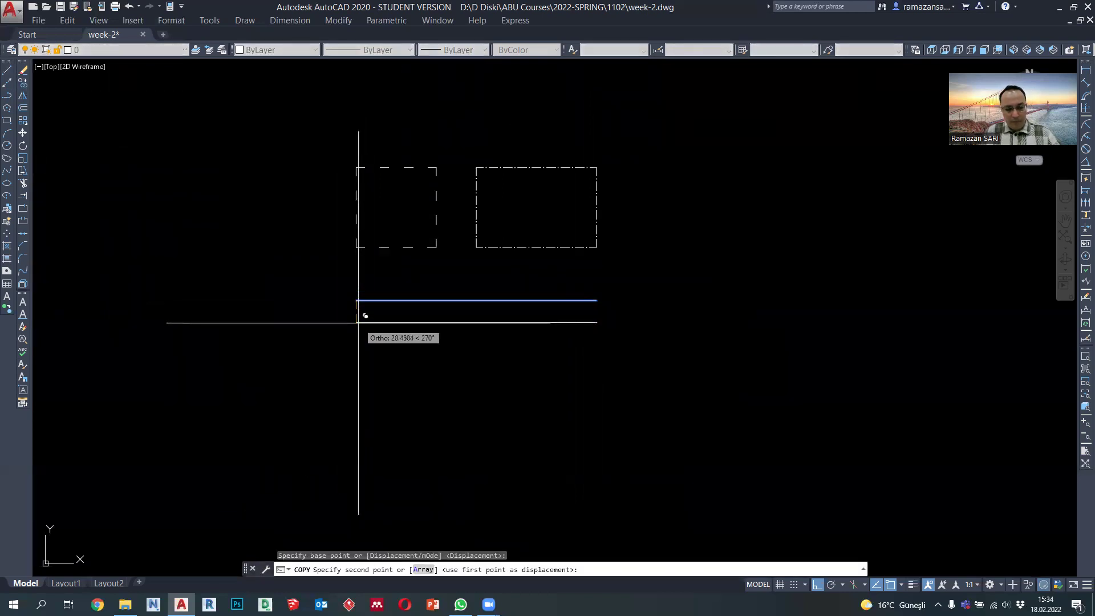
pyautogui.write('25')
pyautogui.press('Return')
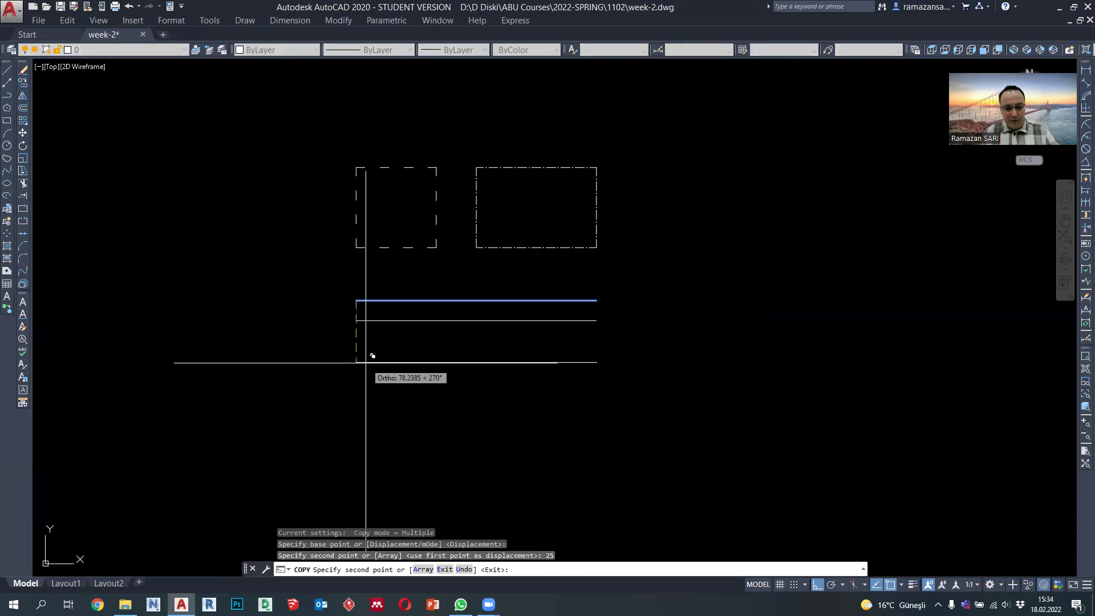
pyautogui.write('50')
pyautogui.press('Return')
pyautogui.press('Escape')
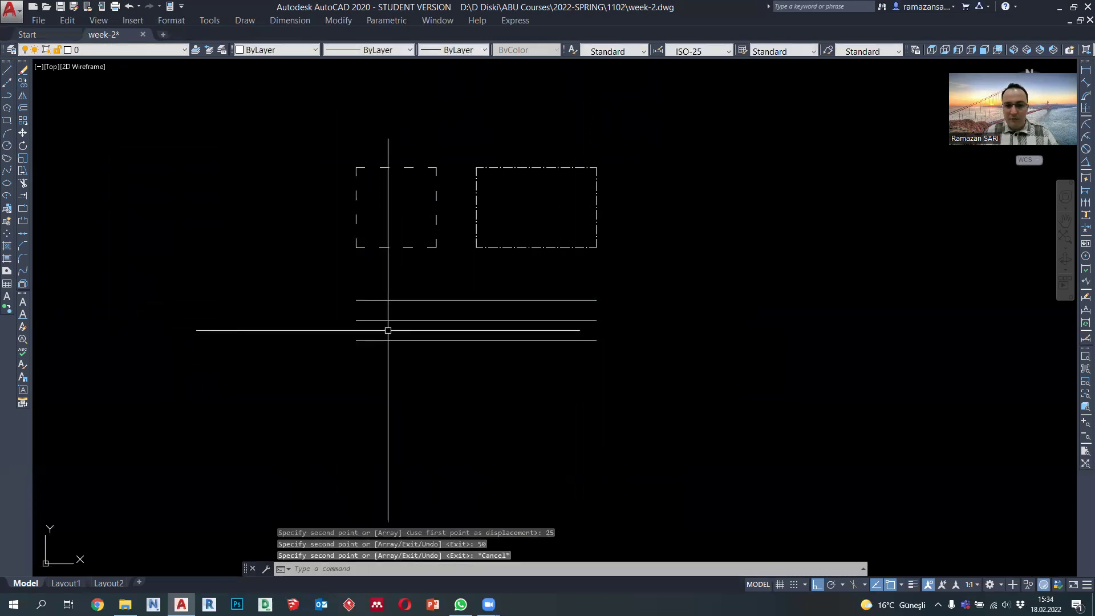
pyautogui.scroll(2, 418, 306)
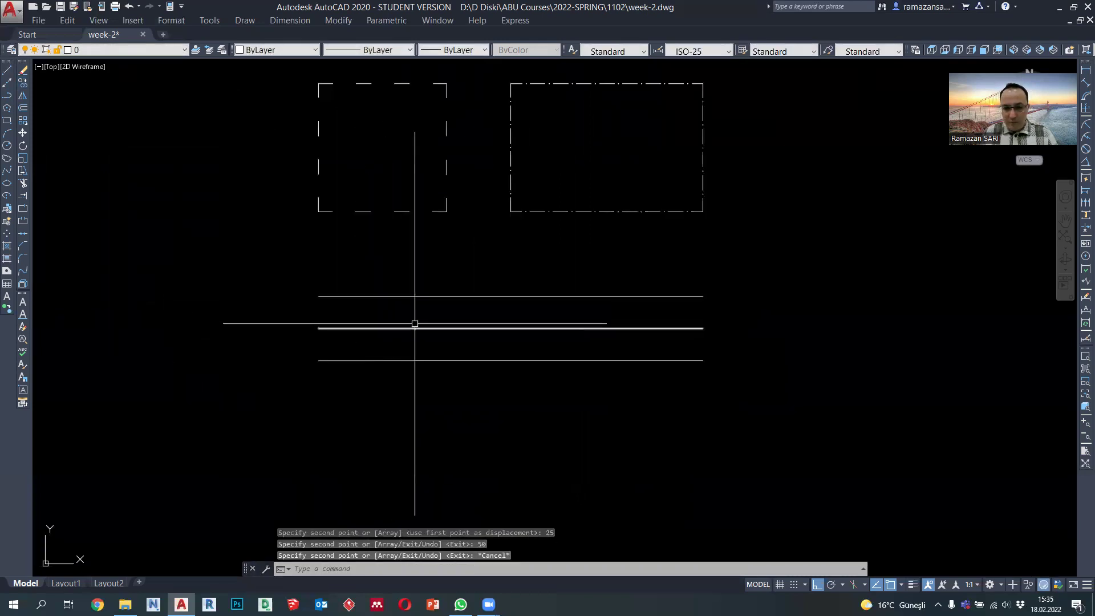
# Check the Lineweight list for the top and middle sample lines, leaving both unchanged
pyautogui.click(434, 296)
pyautogui.click(452, 244)
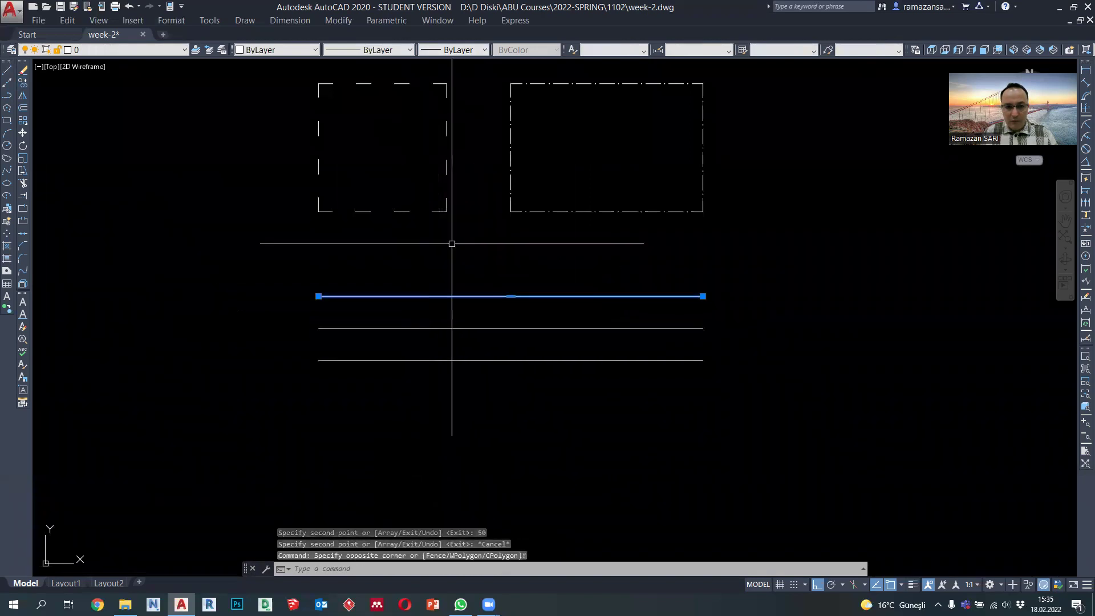
pyautogui.click(459, 50)
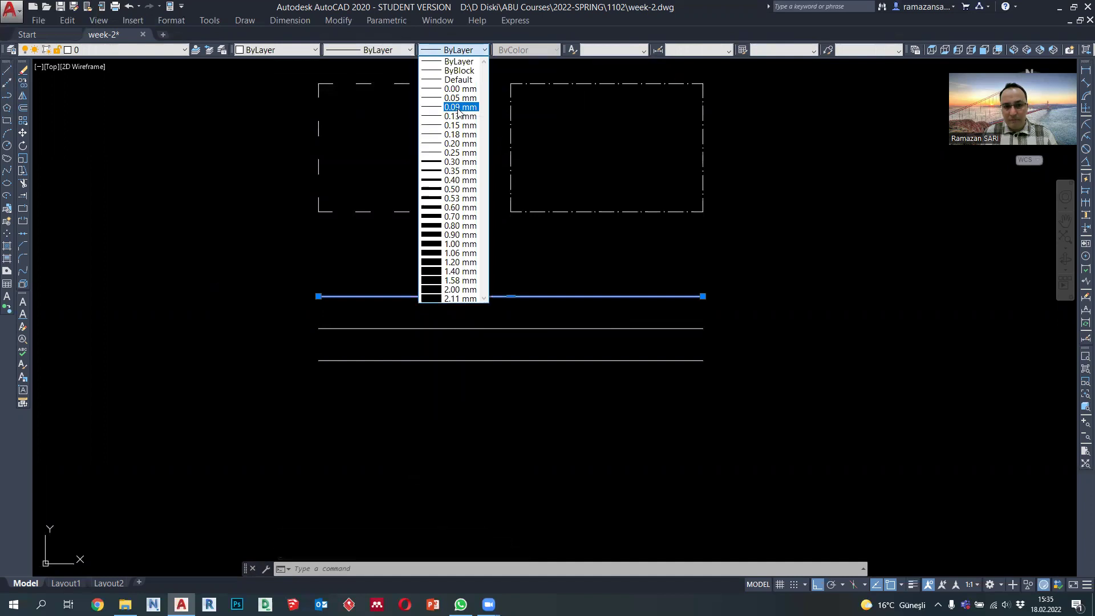
pyautogui.press('Escape')
pyautogui.click(450, 338)
pyautogui.click(436, 319)
pyautogui.click(453, 50)
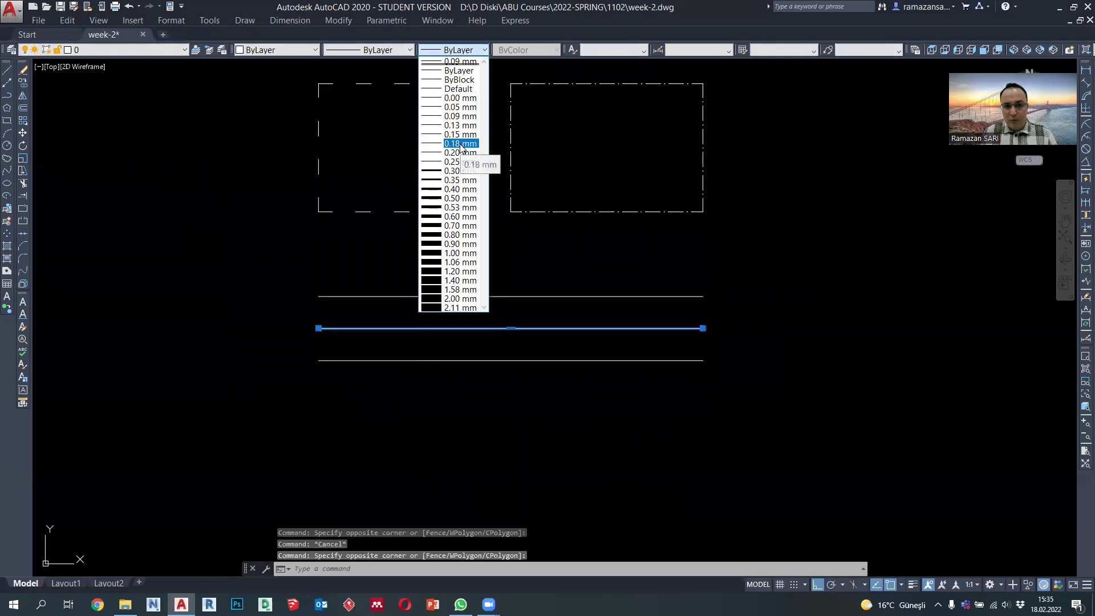
pyautogui.press('Escape')
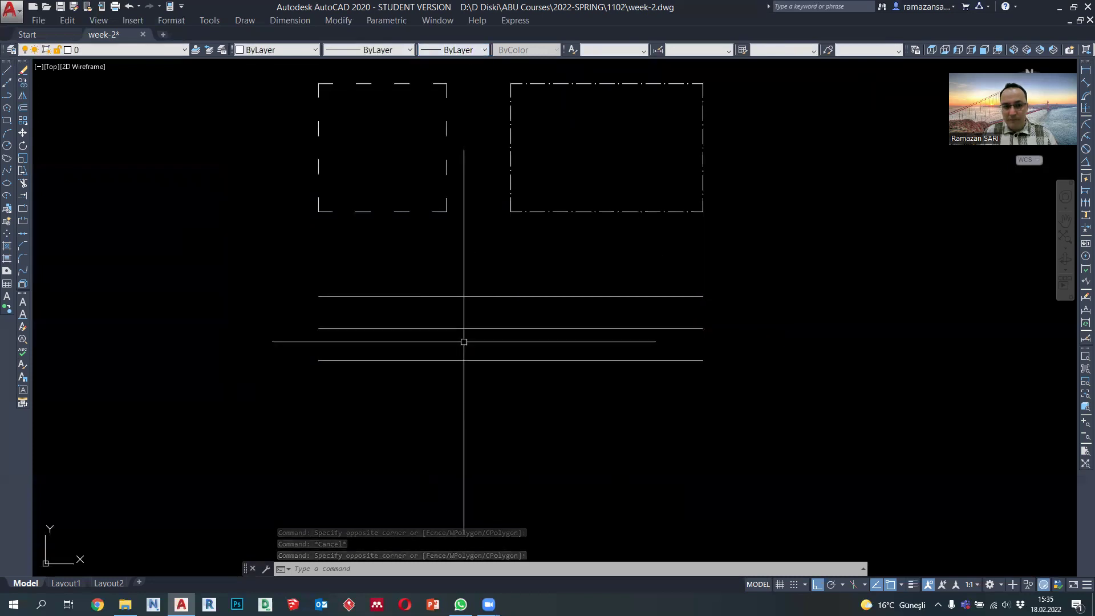
# Give the bottom sample line a 0.40 mm lineweight
pyautogui.click(469, 379)
pyautogui.click(451, 345)
pyautogui.click(453, 50)
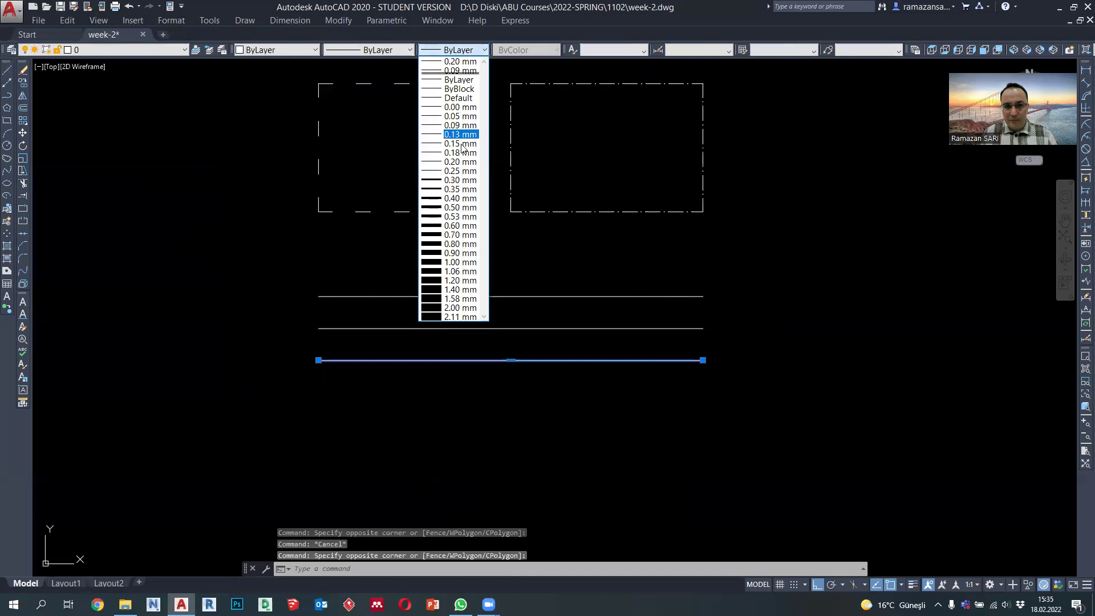
pyautogui.click(460, 198)
pyautogui.press('Escape')
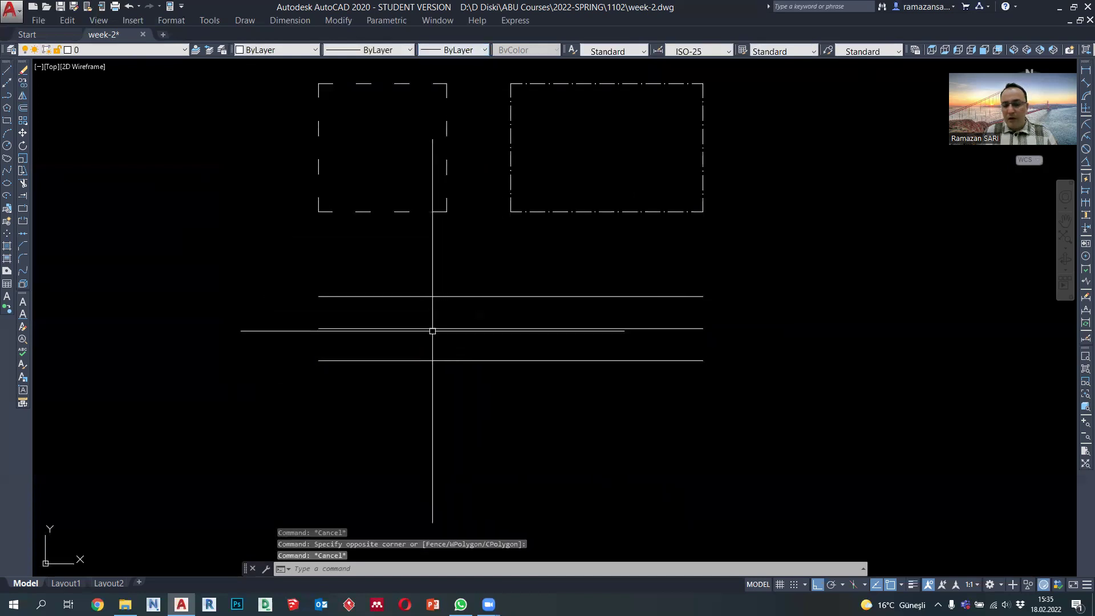
pyautogui.moveTo(349, 365); pyautogui.dragTo(399, 364, button='middle')
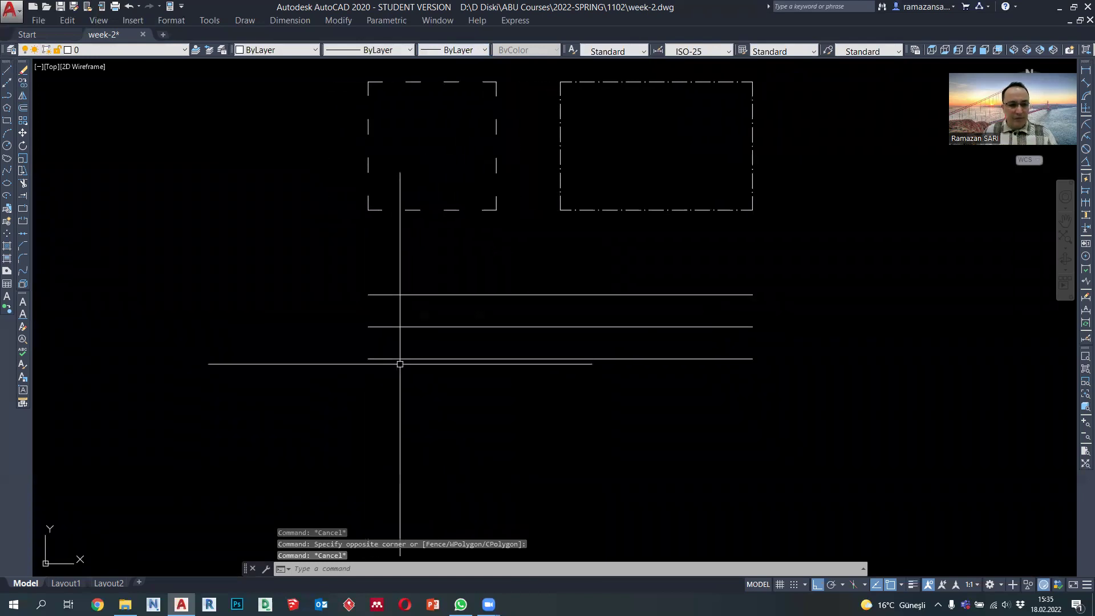
# Add an MText label 'Line Thickness: 0.09' left of the top line
pyautogui.write('mt')
pyautogui.press('Return')
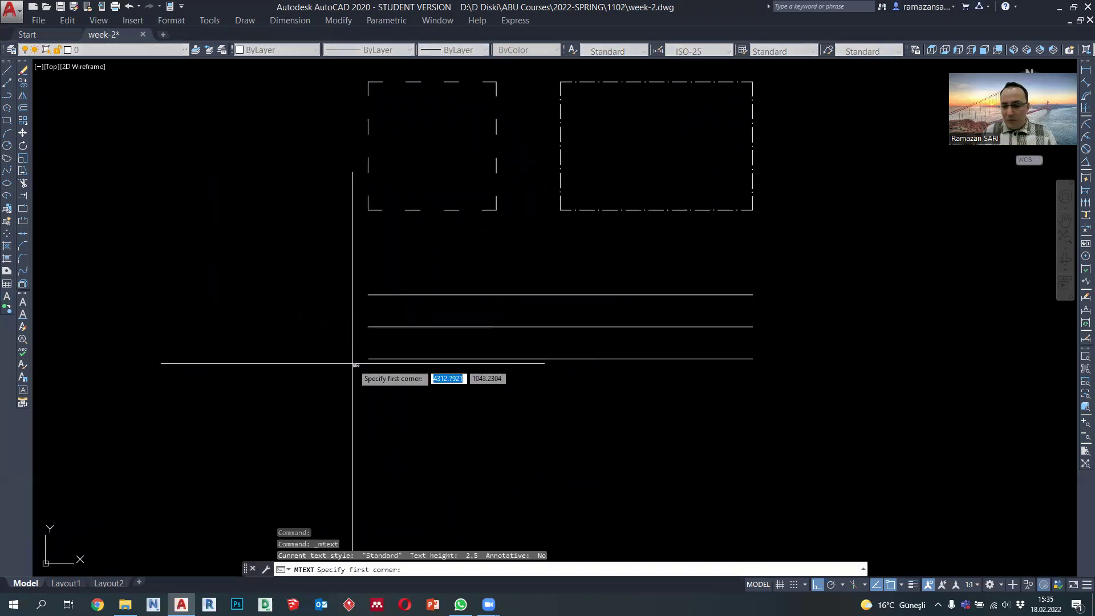
pyautogui.click(250, 284)
pyautogui.click(357, 302)
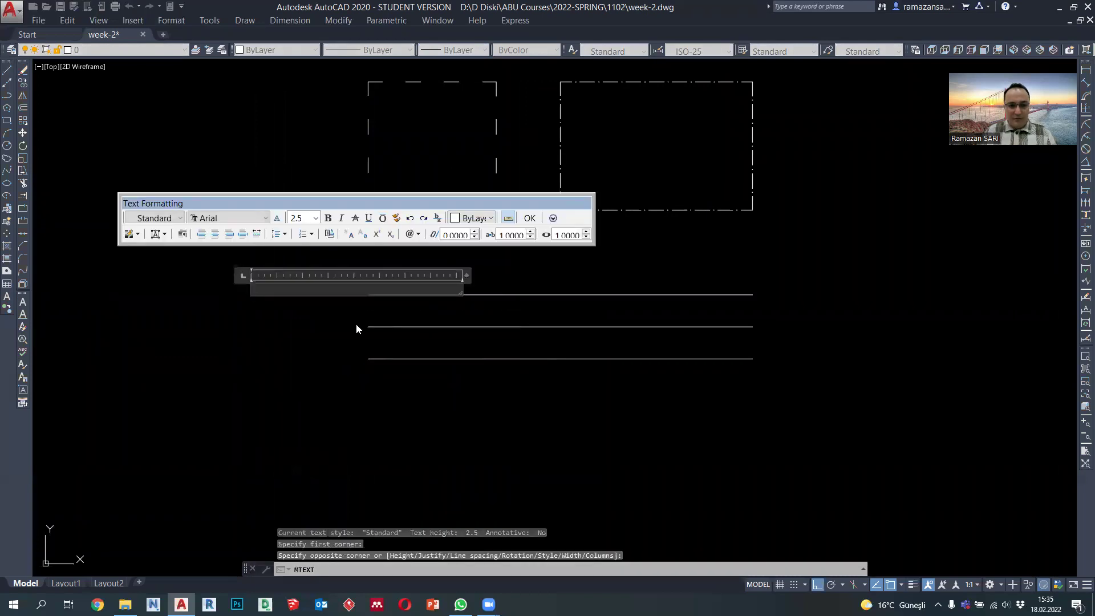
pyautogui.write('Line')
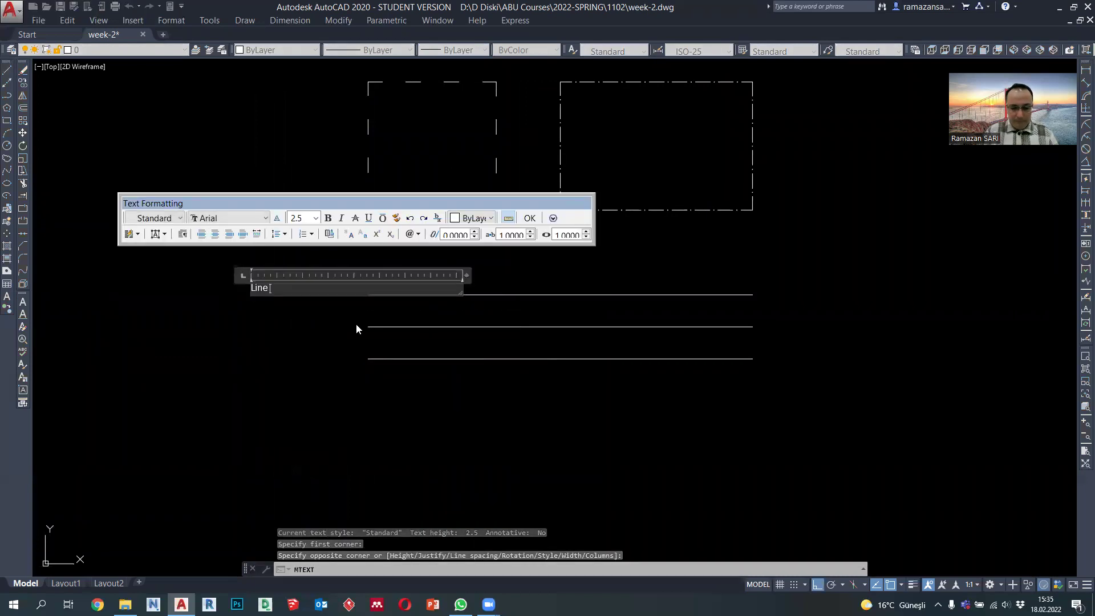
pyautogui.write(' Thickn')
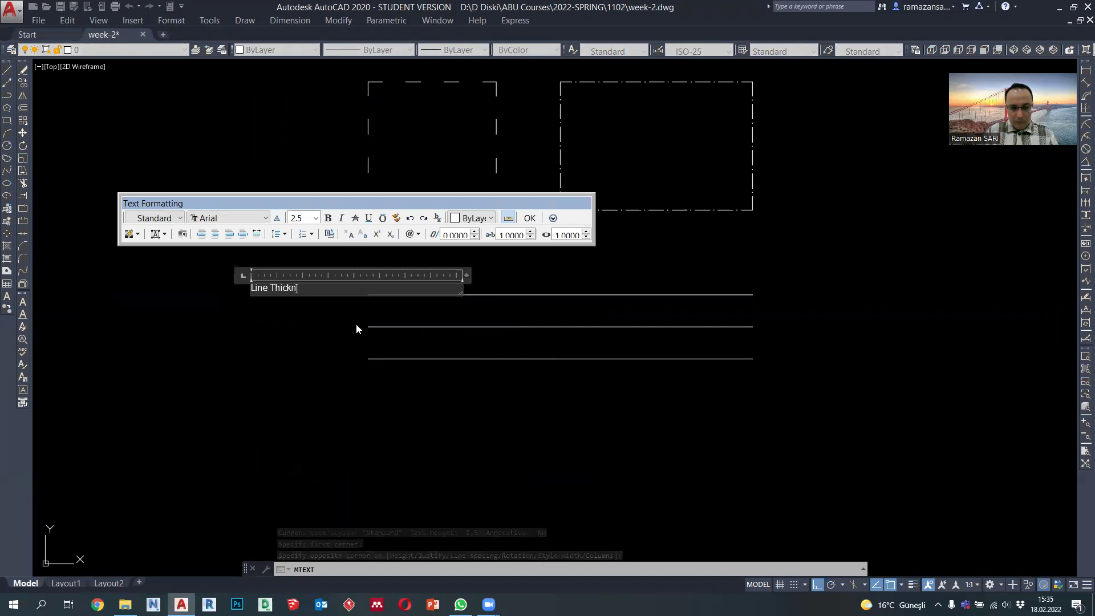
pyautogui.write('ess: 0.00')
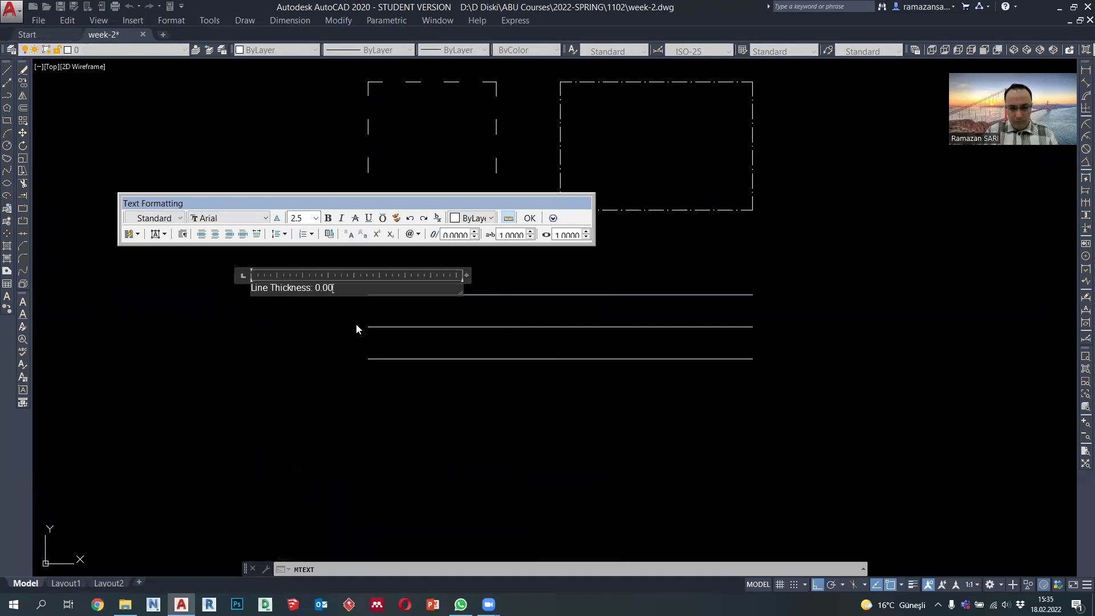
pyautogui.press('BackSpace')
pyautogui.write('9')
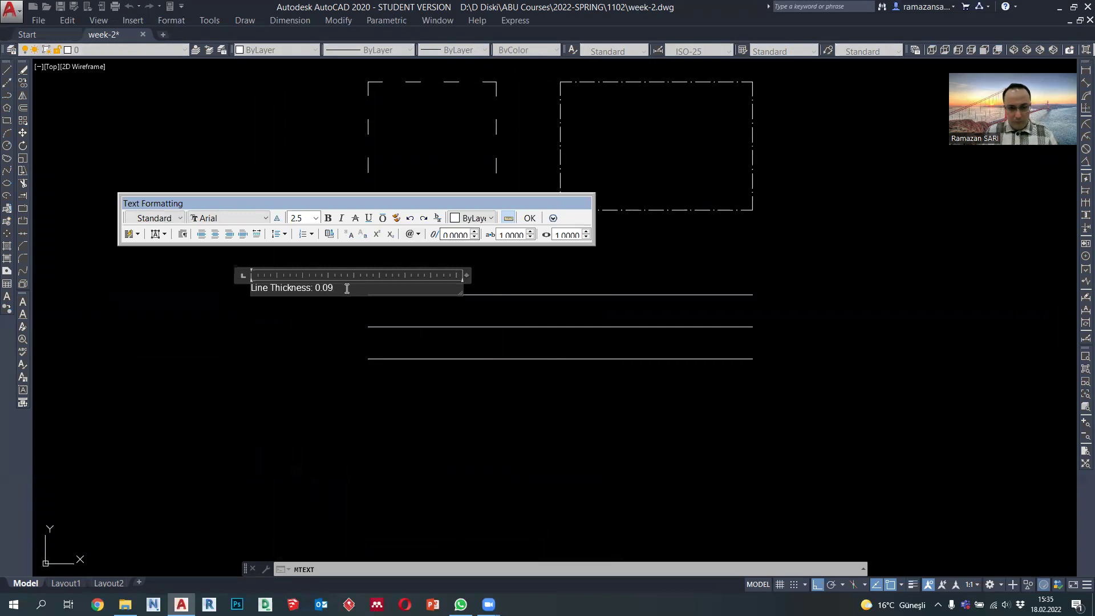
pyautogui.write('5')
pyautogui.press('Return')
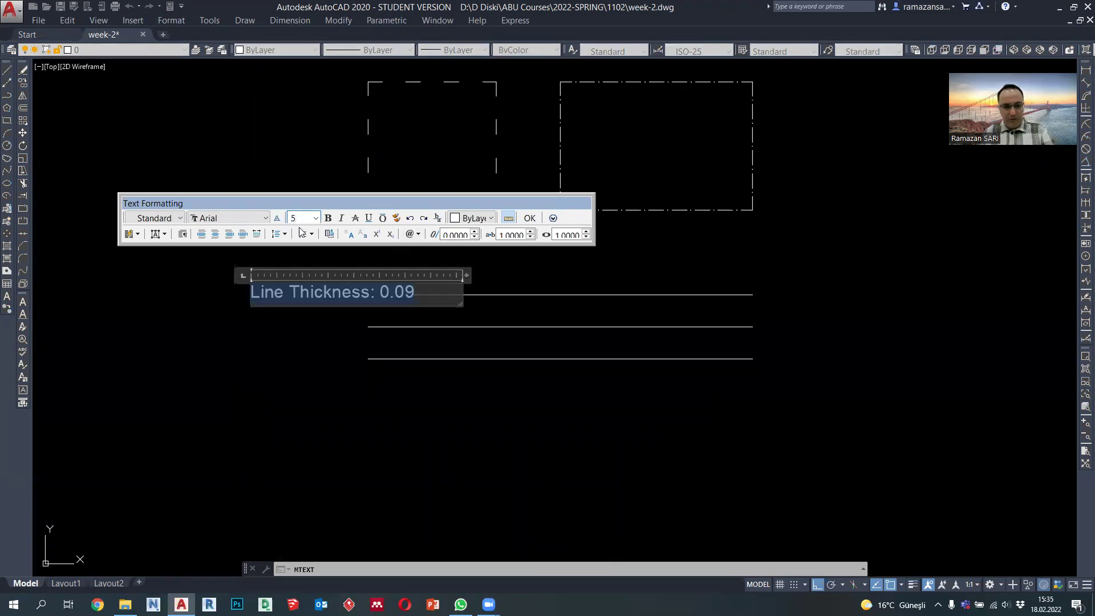
pyautogui.click(529, 218)
# Change the label's text height to 10, then to 7
pyautogui.doubleClick(335, 289)
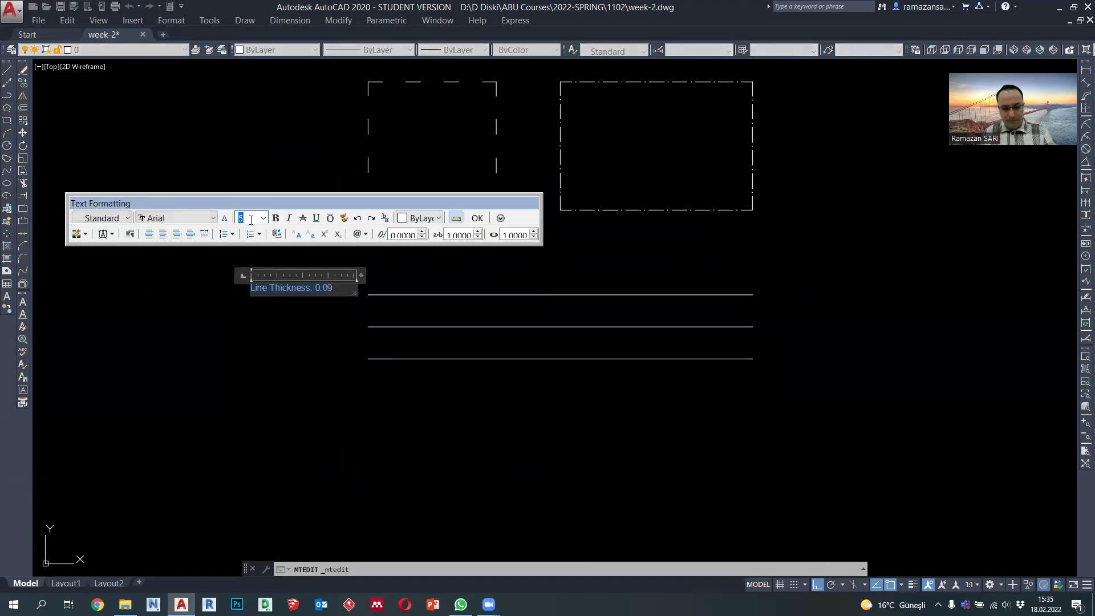
pyautogui.press('Return')
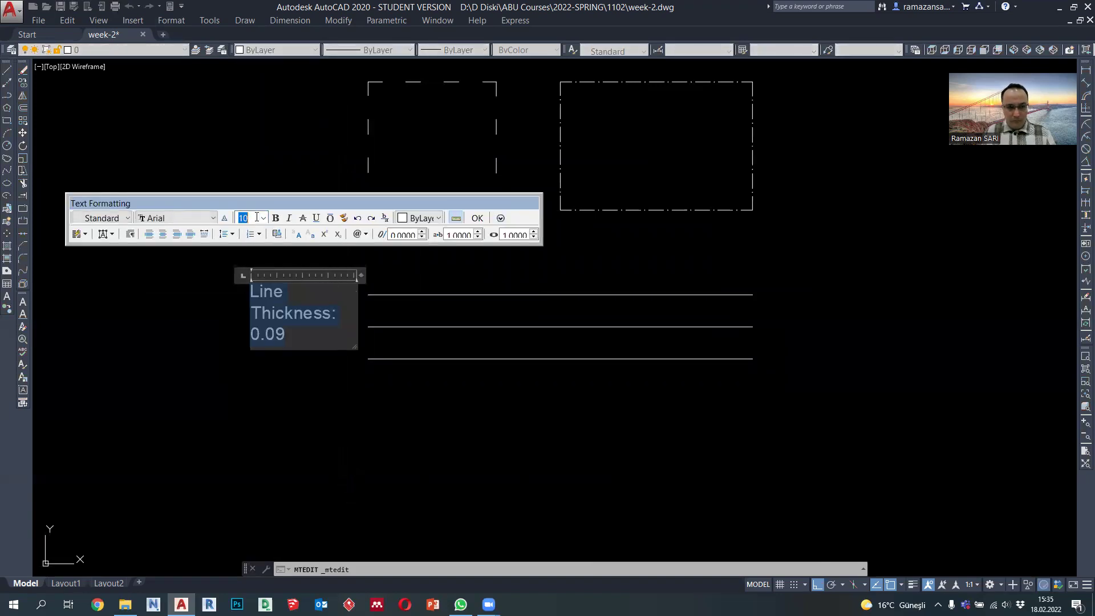
pyautogui.press('Return')
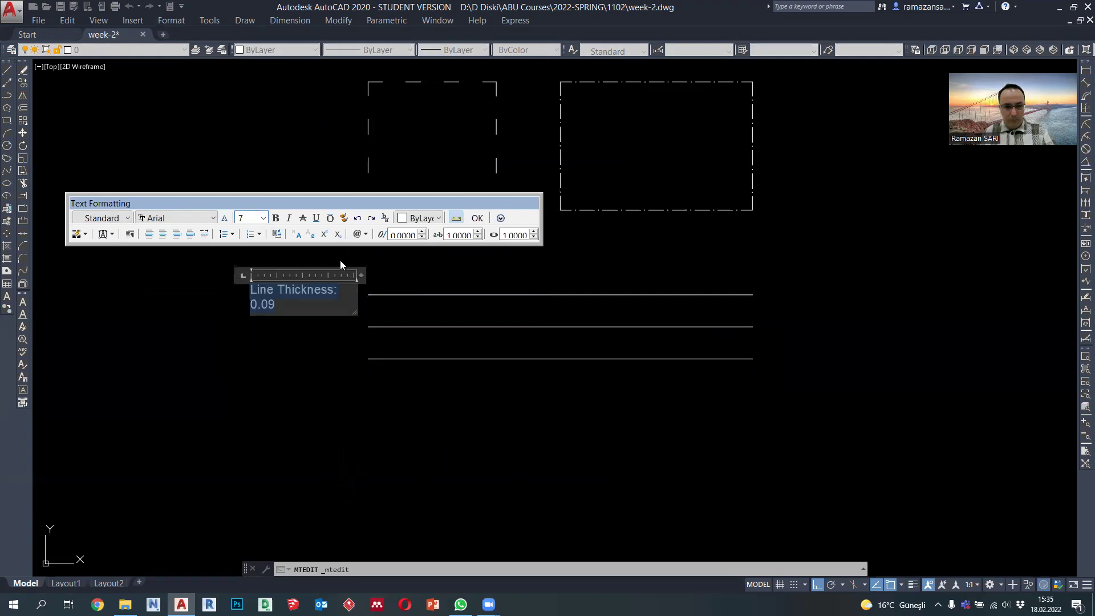
# Stretch the label's grips wider so 'Line Thickness: 0.09' fits on one line
pyautogui.click(481, 222)
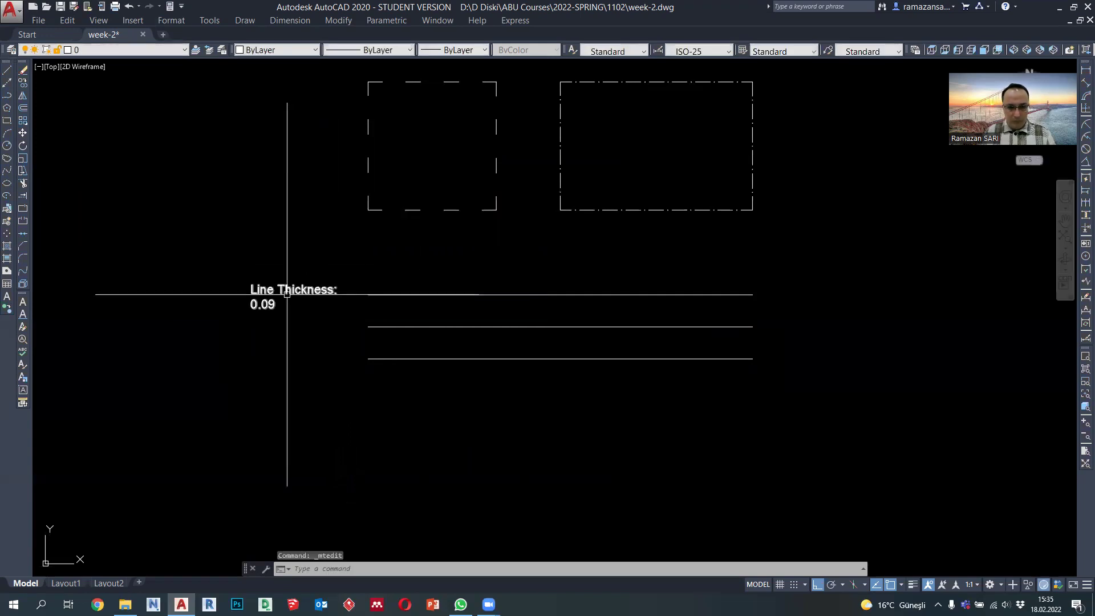
pyautogui.click(251, 296)
pyautogui.click(251, 283)
pyautogui.click(199, 284)
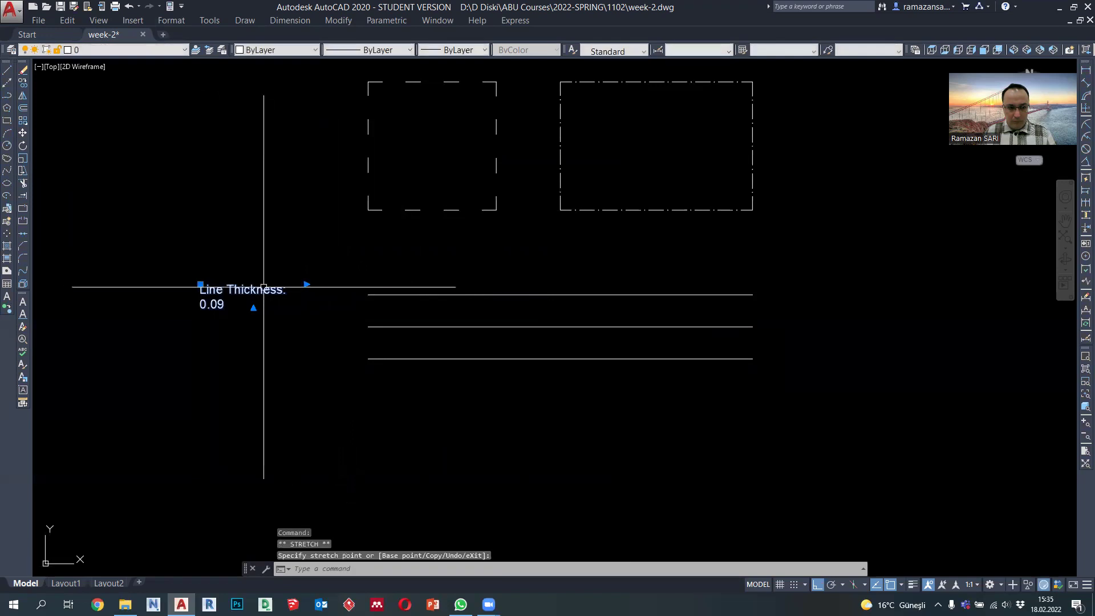
pyautogui.click(357, 284)
pyautogui.click(361, 284)
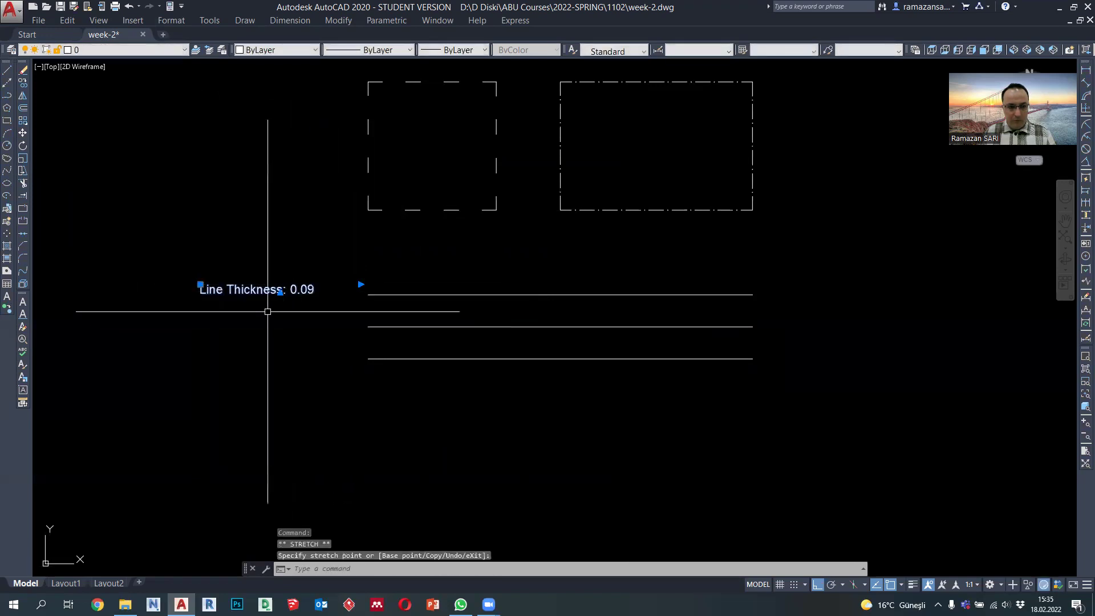
# Copy the label beside the second and third sample lines
pyautogui.click(22, 82)
pyautogui.click(368, 295)
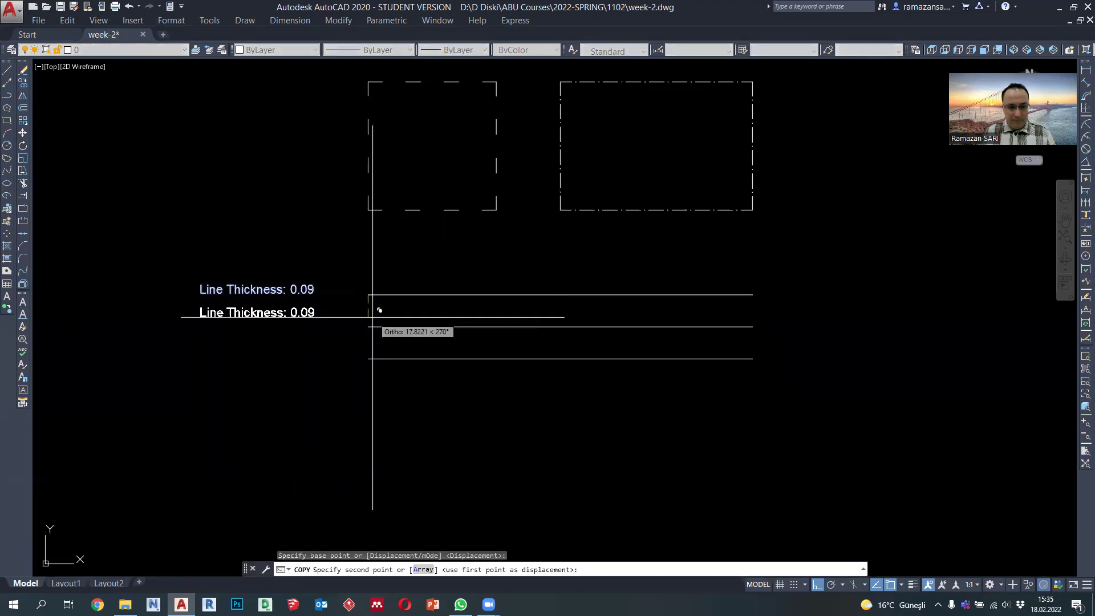
pyautogui.click(368, 326)
pyautogui.click(368, 358)
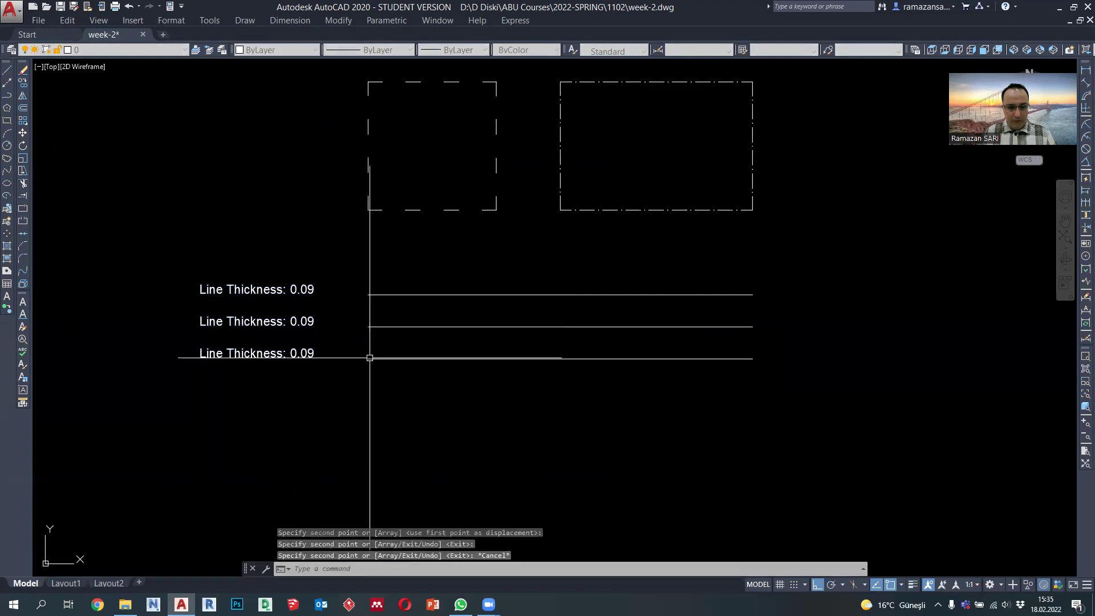
pyautogui.press('Escape')
# Edit the copied labels to read Line Thickness: 0.20 and Line Thickness: 0.40
pyautogui.doubleClick(301, 323)
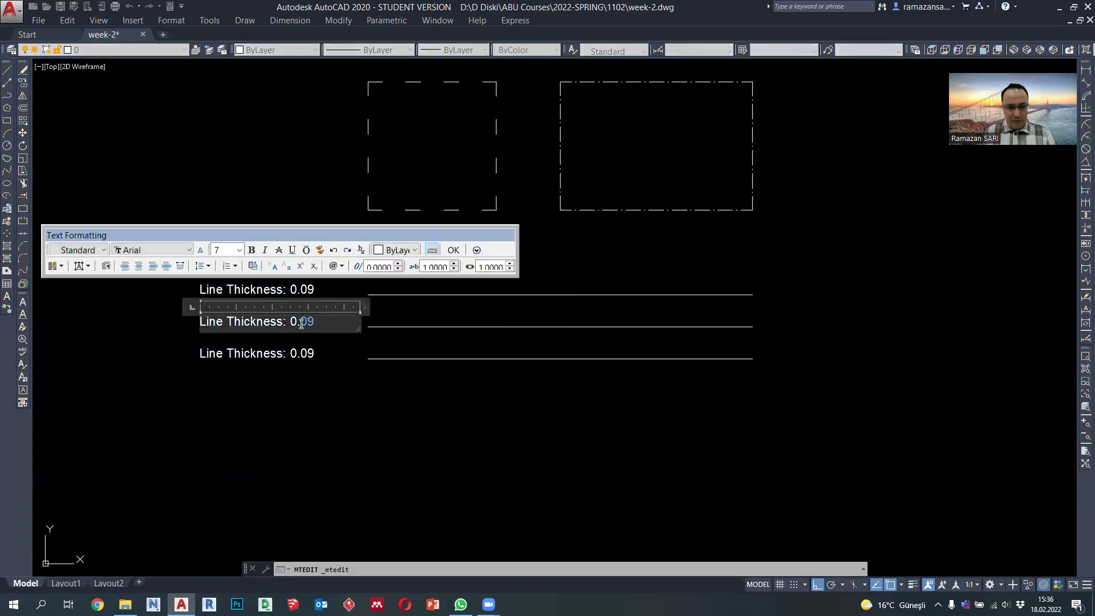
pyautogui.write('20')
pyautogui.click(318, 366)
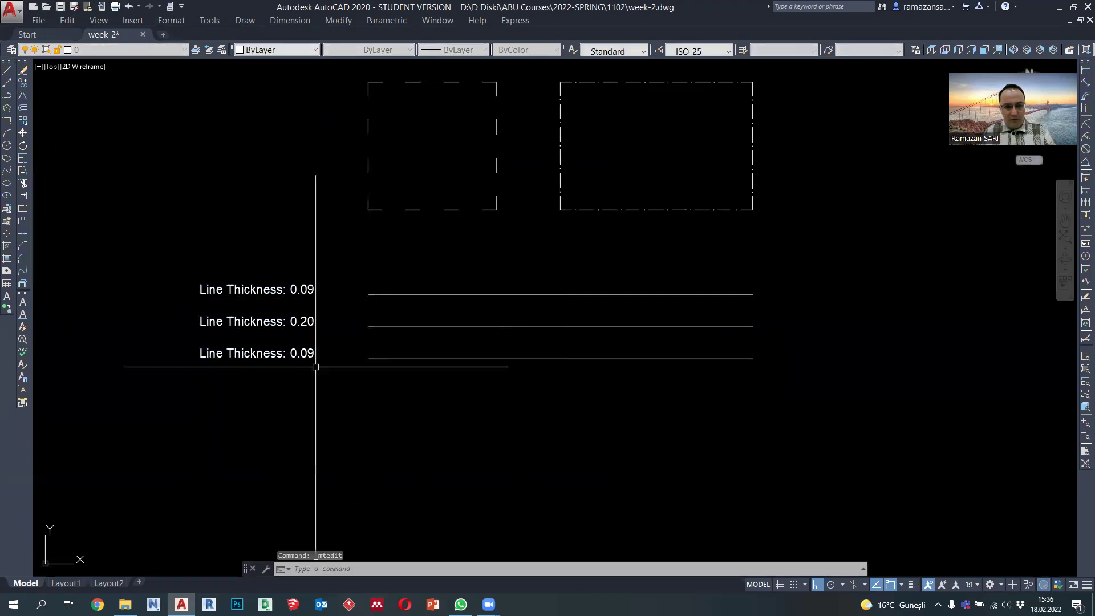
pyautogui.doubleClick(356, 351)
pyautogui.moveTo(357, 353); pyautogui.dragTo(304, 353)
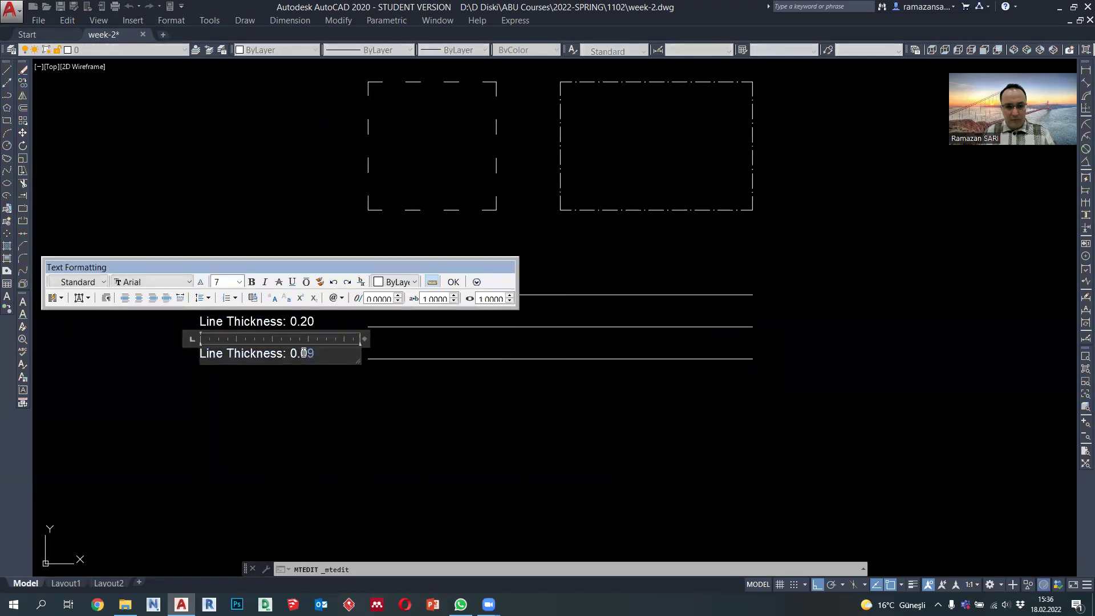
pyautogui.click(330, 393)
pyautogui.moveTo(330, 380)
pyautogui.mouseDown(button='middle')
pyautogui.moveTo(349, 381)
pyautogui.moveTo(371, 357)
pyautogui.mouseUp(button='middle')
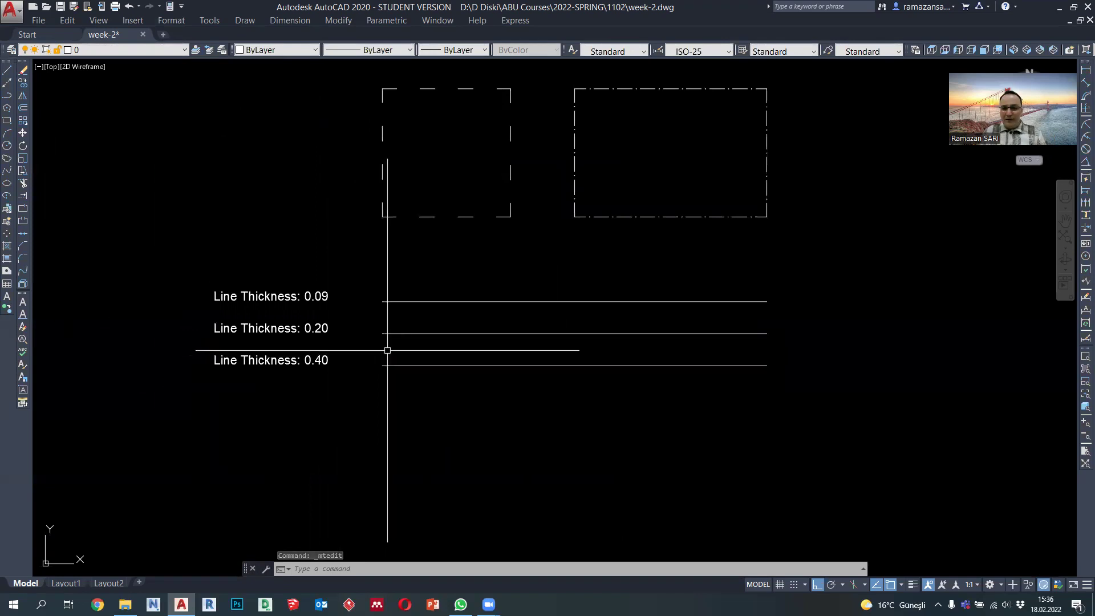
pyautogui.scroll(-3, 387, 350)
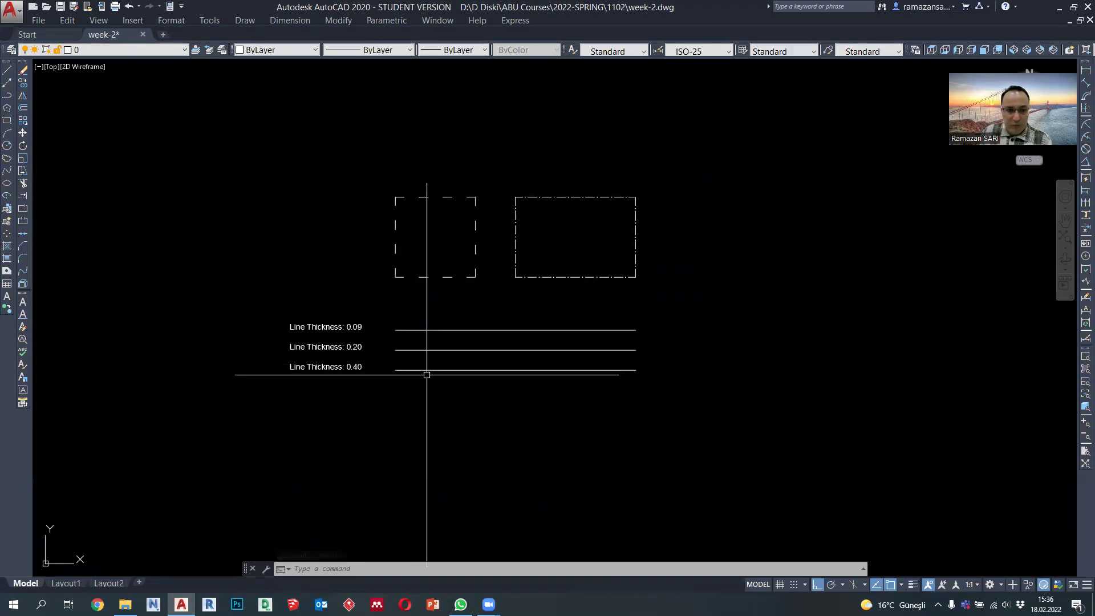
pyautogui.moveTo(427, 375); pyautogui.dragTo(409, 379, button='middle')
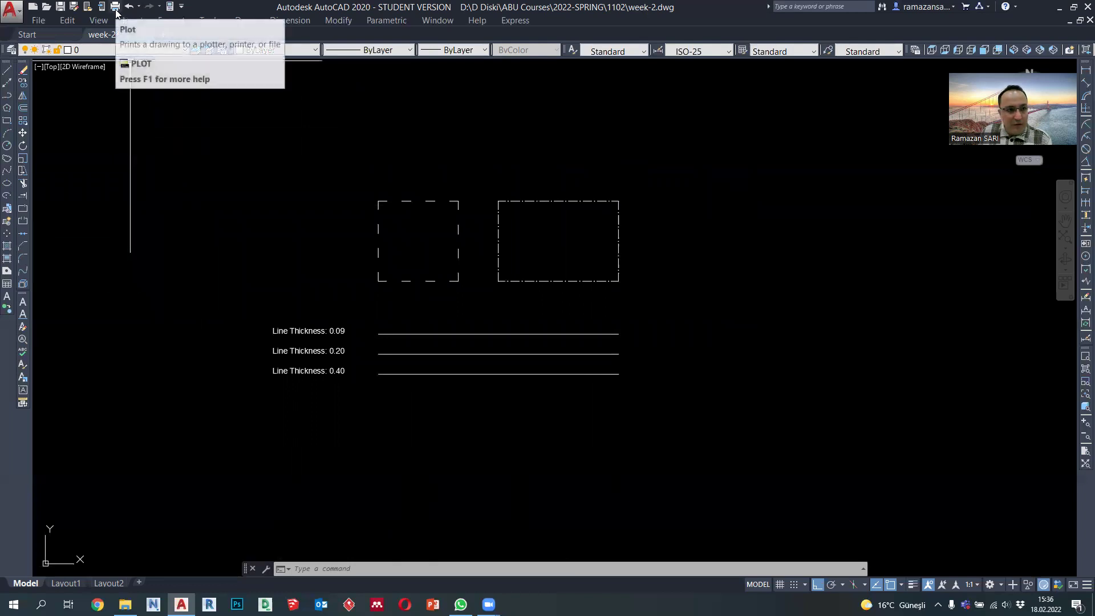
# Open the Plot dialog and apply the monochrome.ctb plot style table to all layouts
pyautogui.click(41, 25)
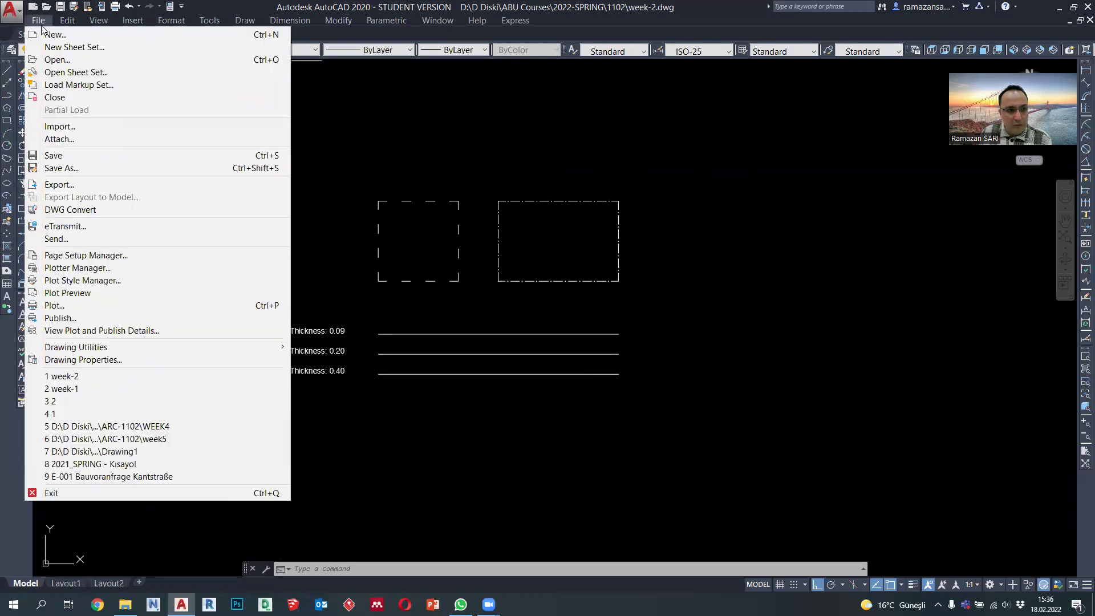
pyautogui.click(38, 20)
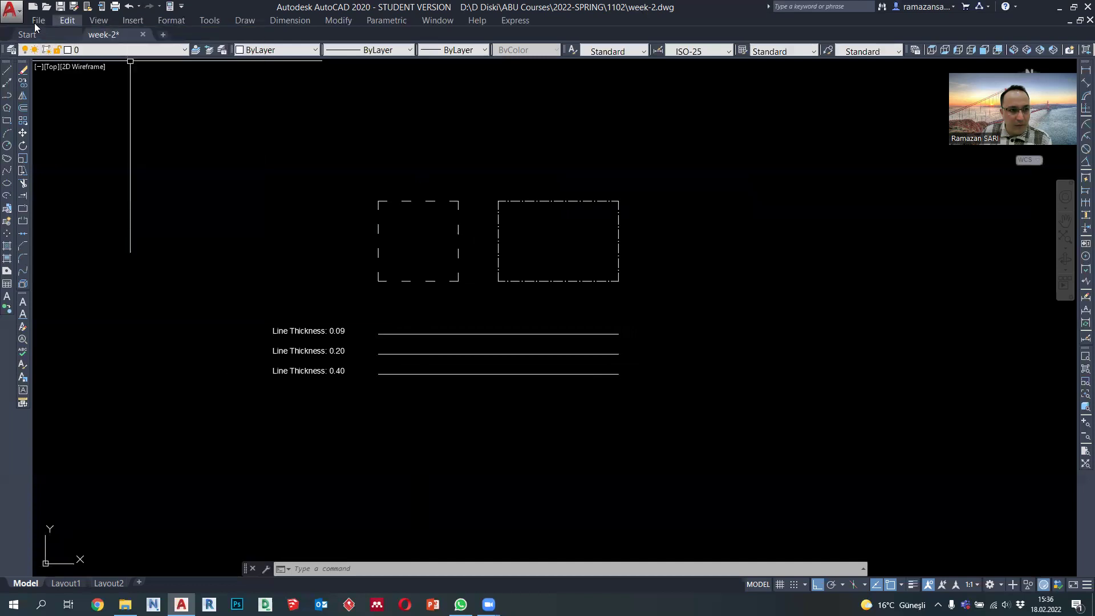
pyautogui.click(38, 21)
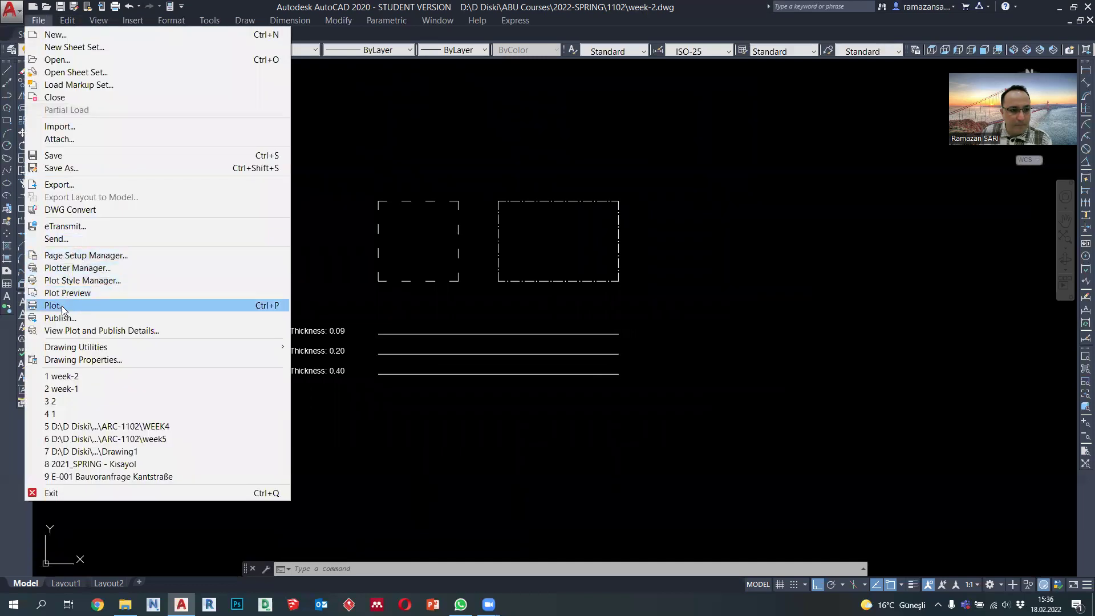
pyautogui.click(63, 307)
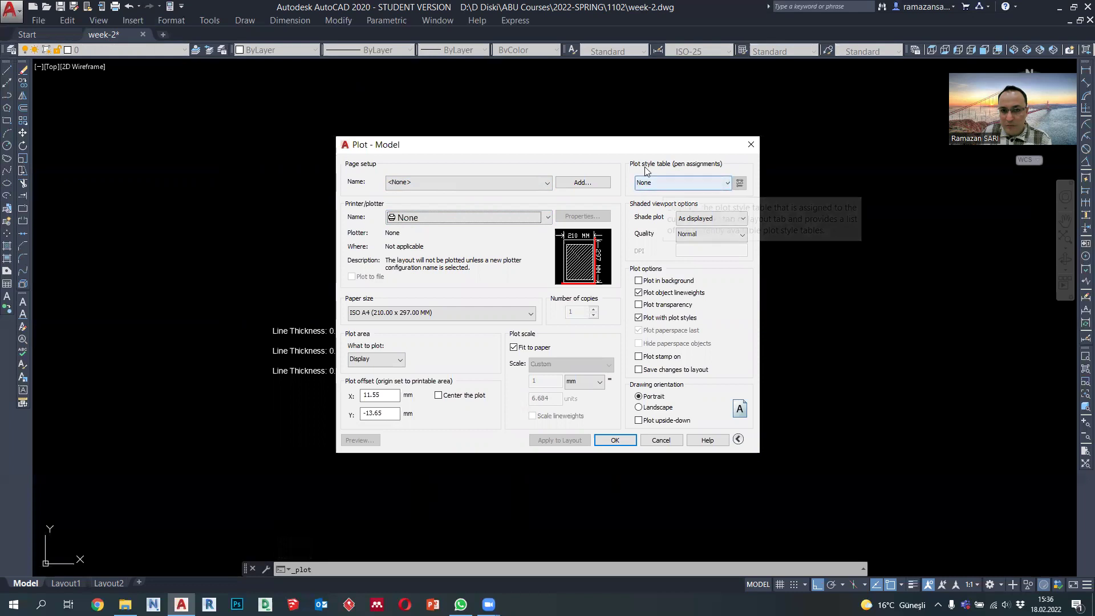
pyautogui.click(661, 182)
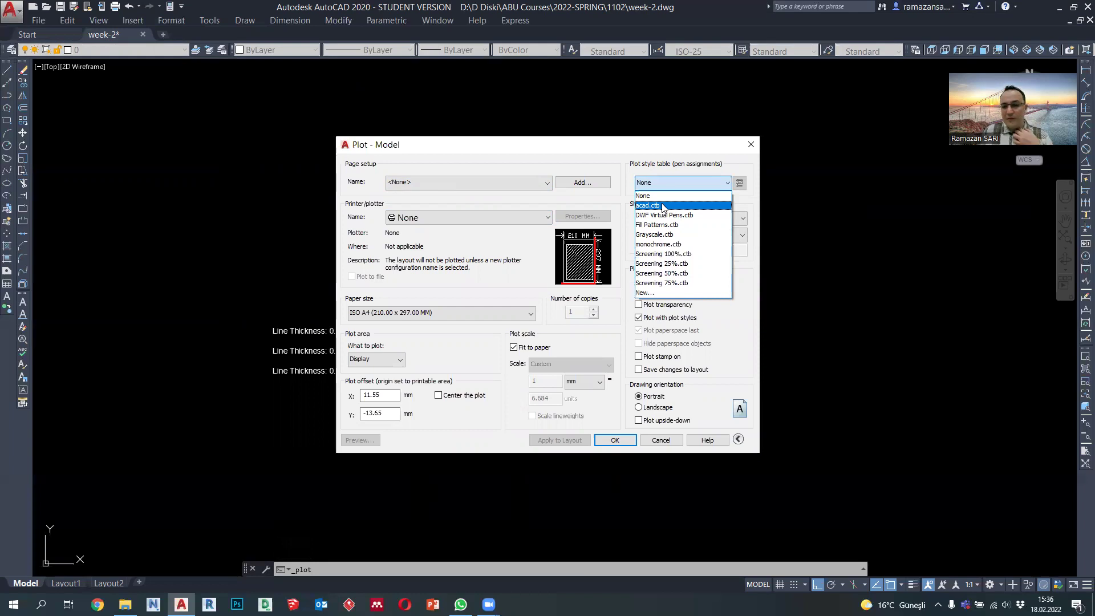
pyautogui.click(663, 246)
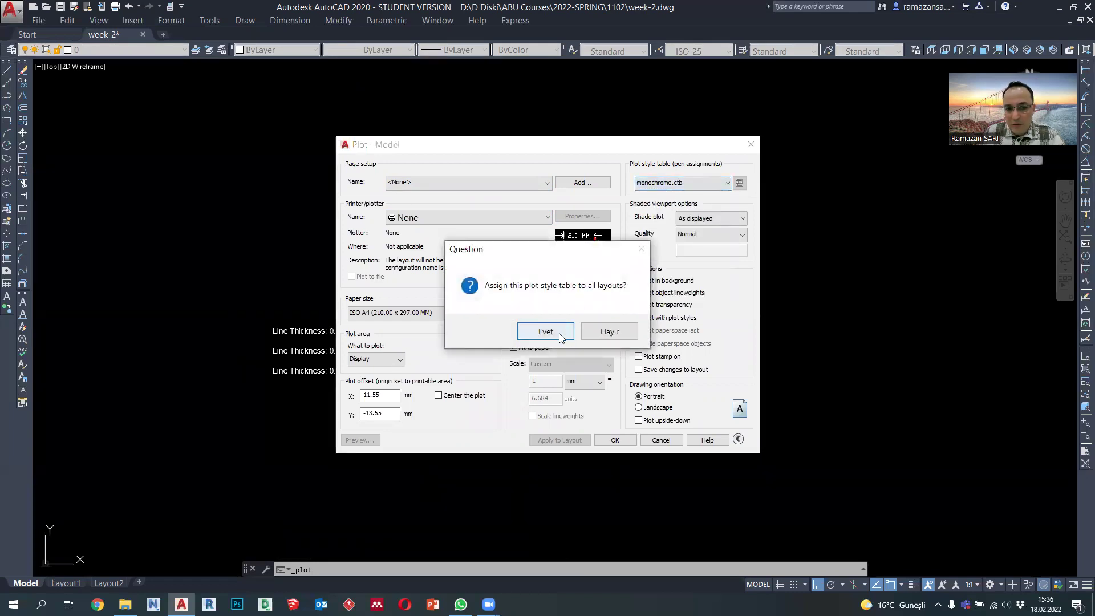
pyautogui.click(558, 334)
pyautogui.click(684, 182)
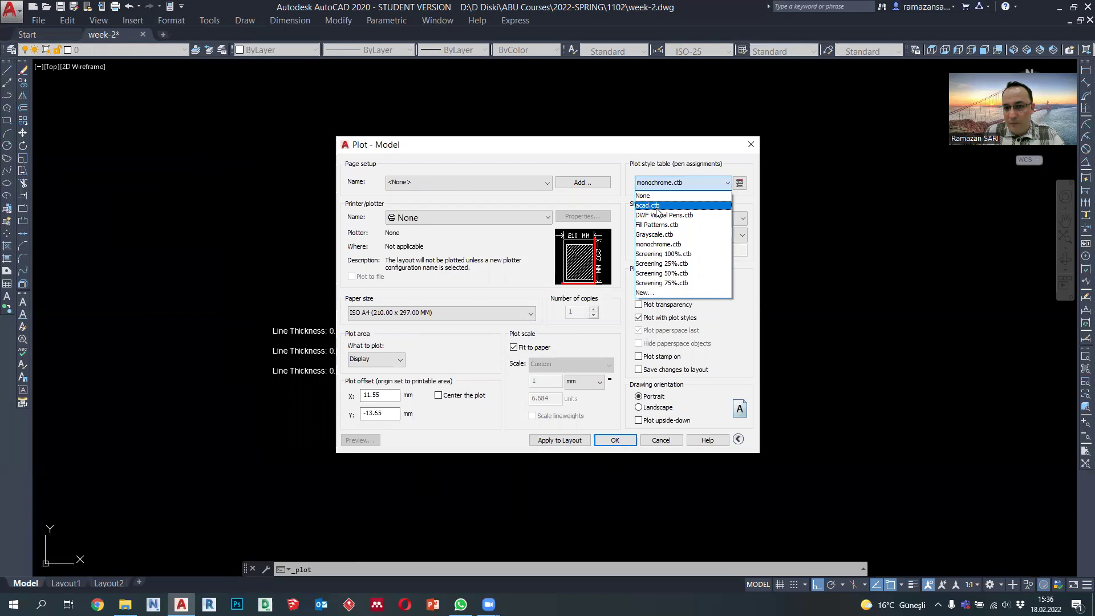
pyautogui.click(625, 155)
# Select DWG To PDF.pc3 as the plotter
pyautogui.click(468, 218)
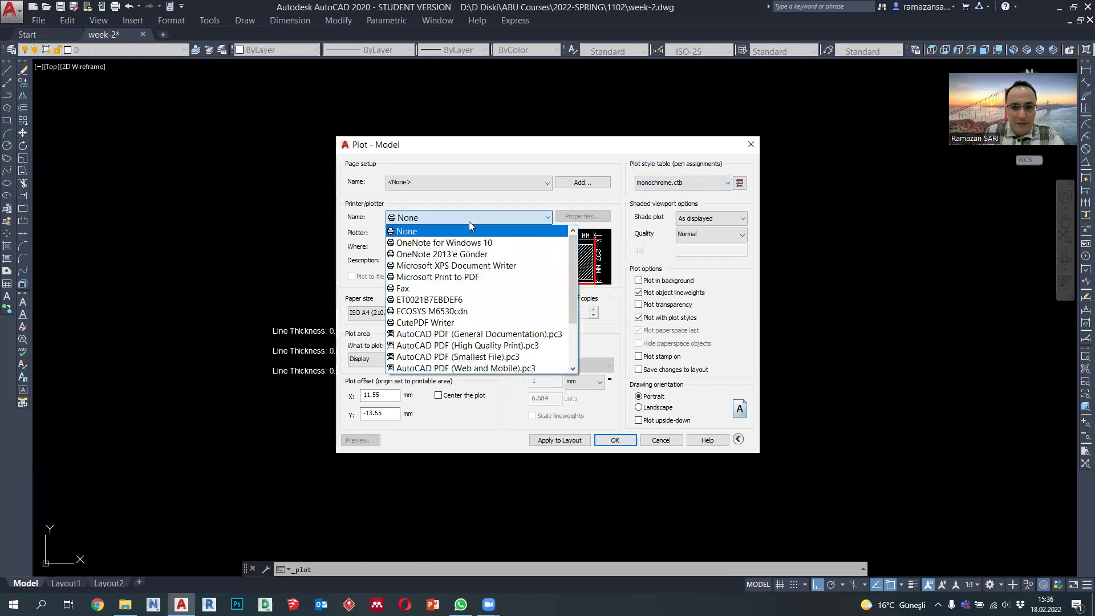
pyautogui.scroll(-1, 469, 246)
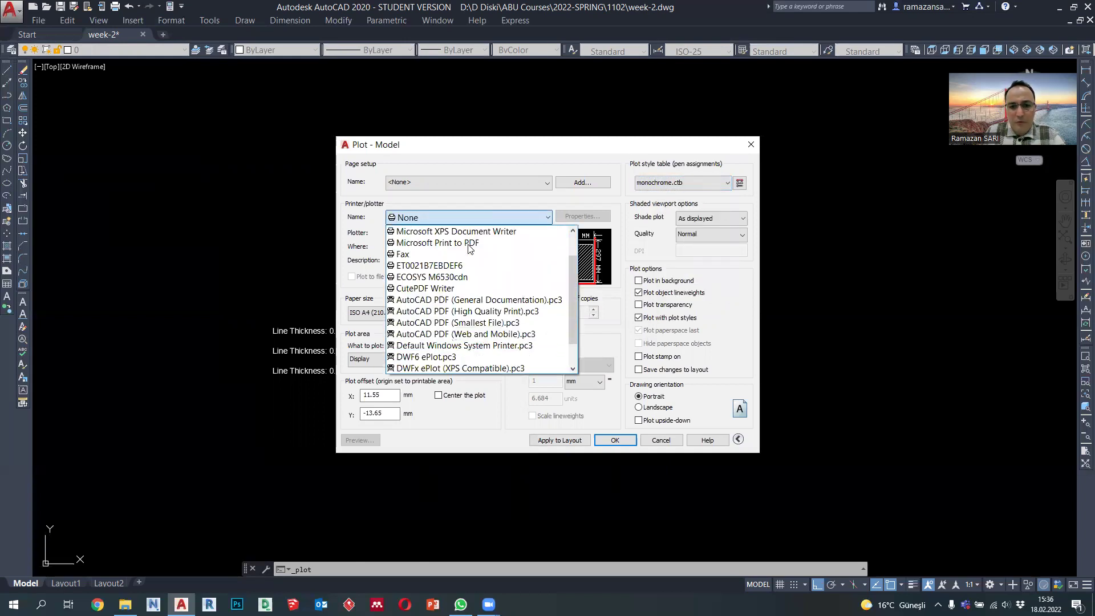
pyautogui.scroll(-1, 469, 246)
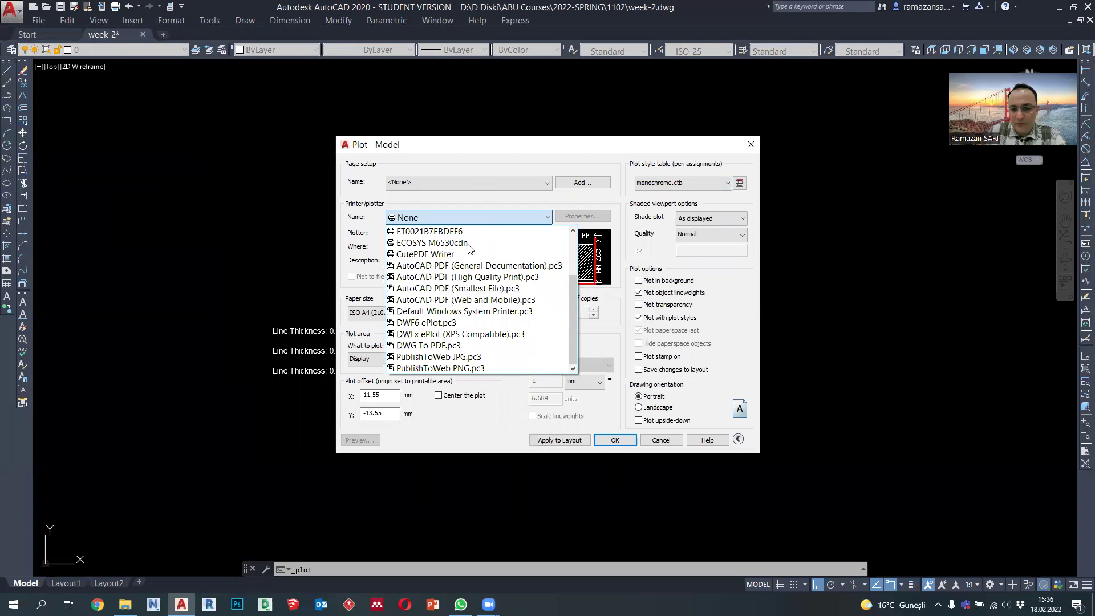
pyautogui.click(446, 346)
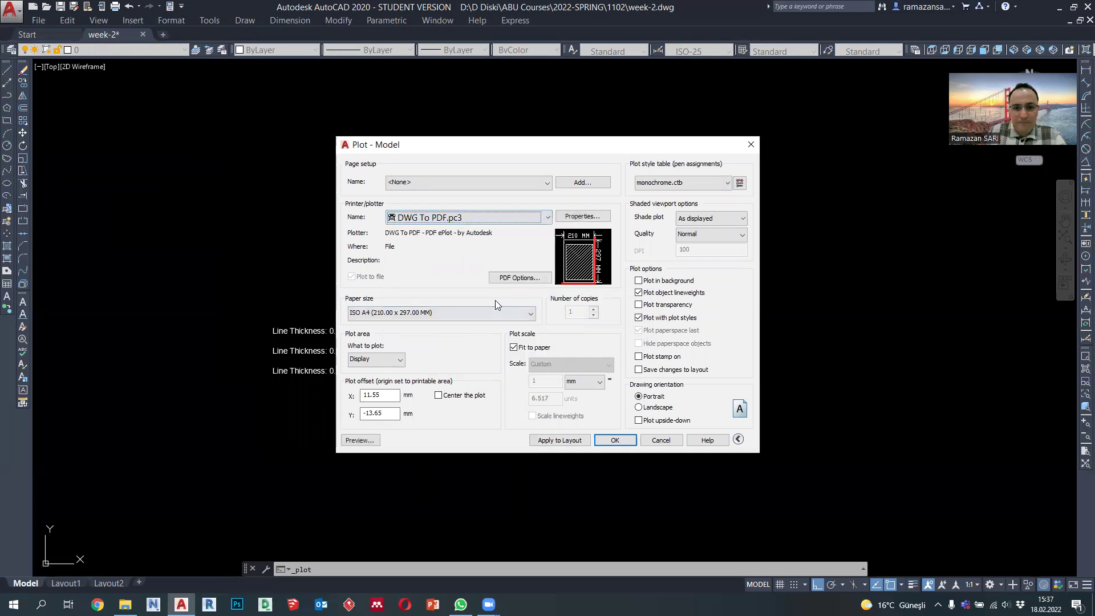
# Set the paper size to ISO A4 (297.00 x 210.00 MM)
pyautogui.click(443, 315)
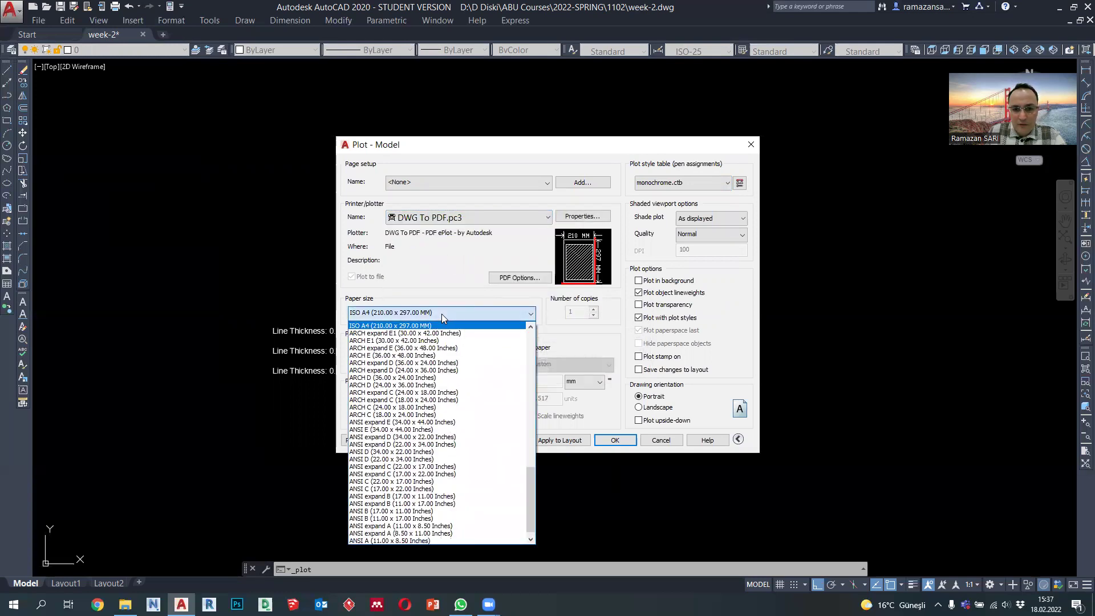
pyautogui.click(442, 313)
pyautogui.click(442, 314)
pyautogui.scroll(2, 388, 390)
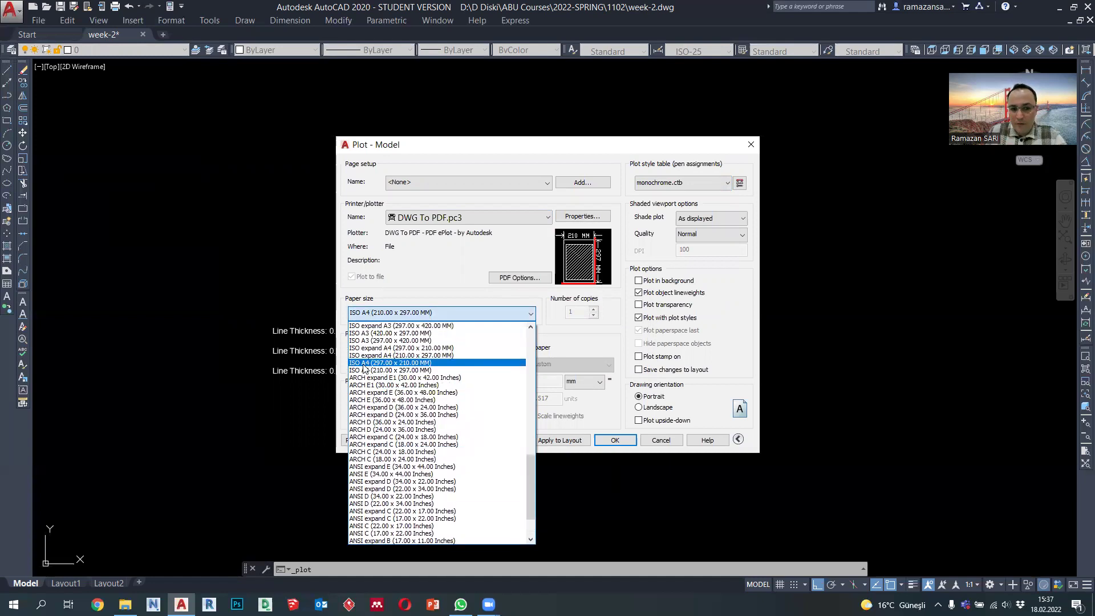
pyautogui.scroll(1, 369, 365)
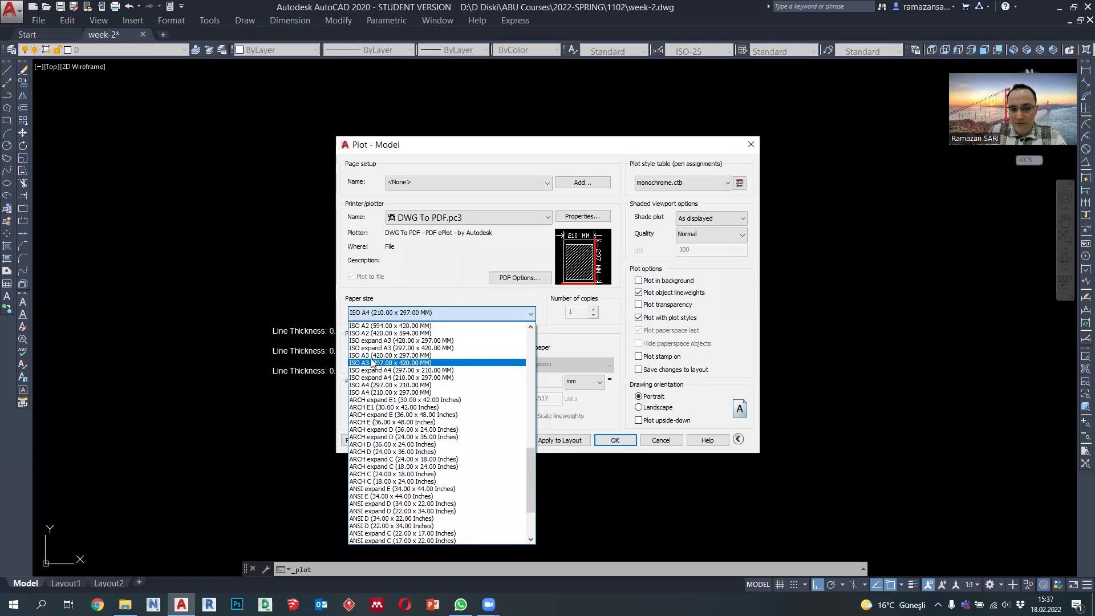
pyautogui.click(378, 385)
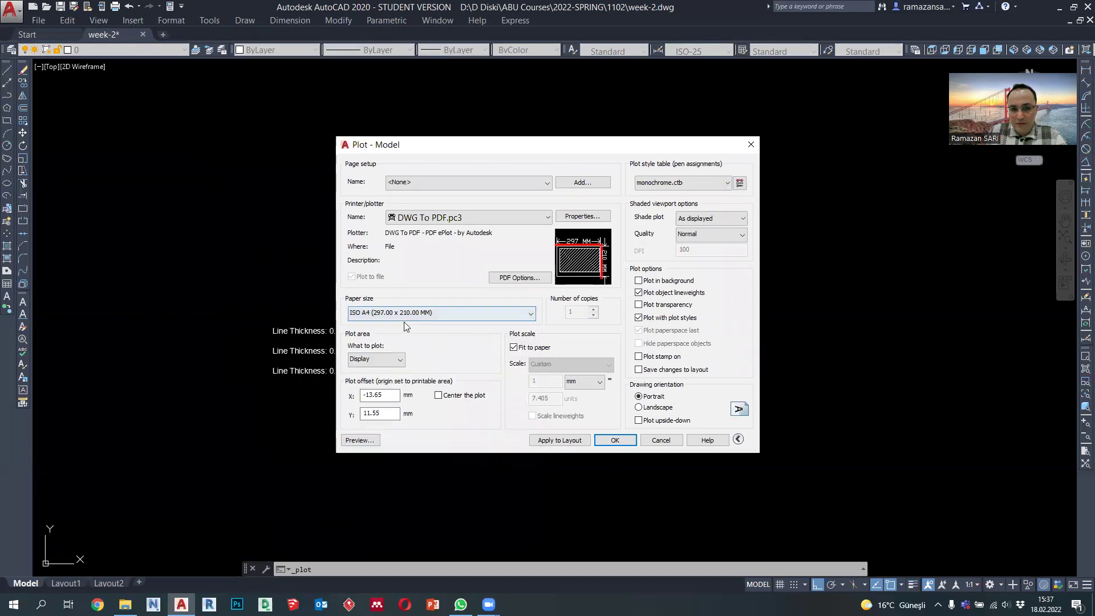
# Set What to plot to Window
pyautogui.click(398, 360)
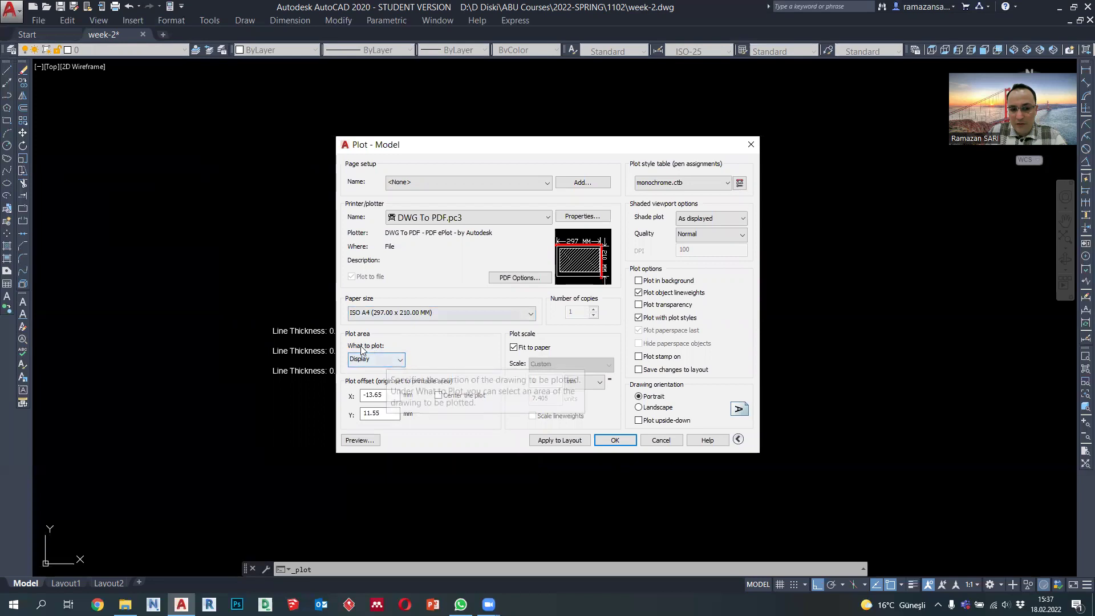
pyautogui.click(367, 365)
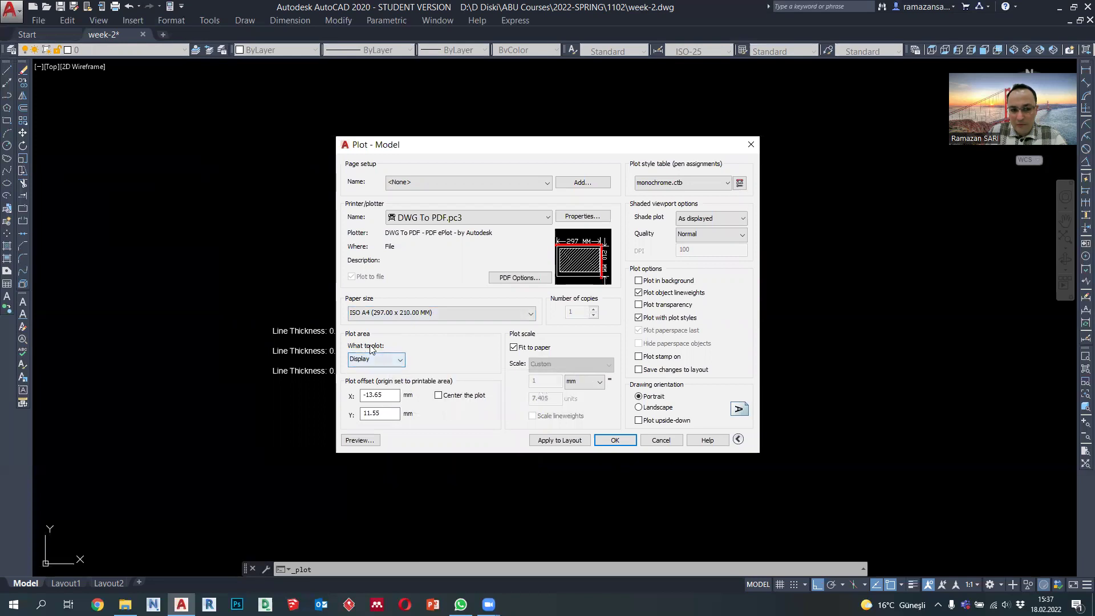
pyautogui.click(376, 359)
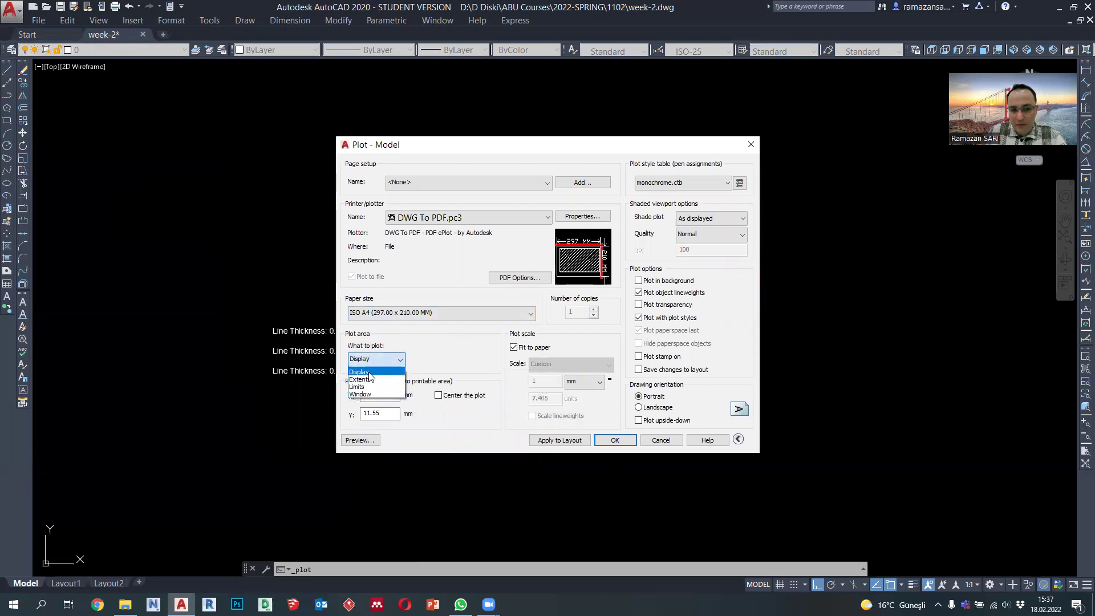
pyautogui.click(371, 396)
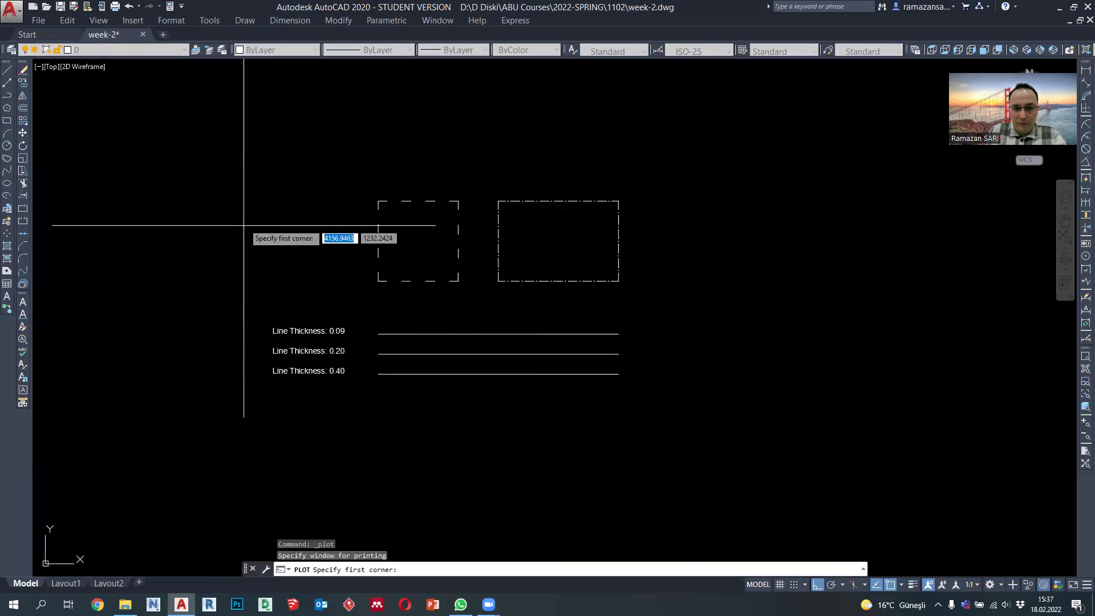
# Pick window corners enclosing both dashed rectangles and the three labelled sample lines
pyautogui.click(248, 180)
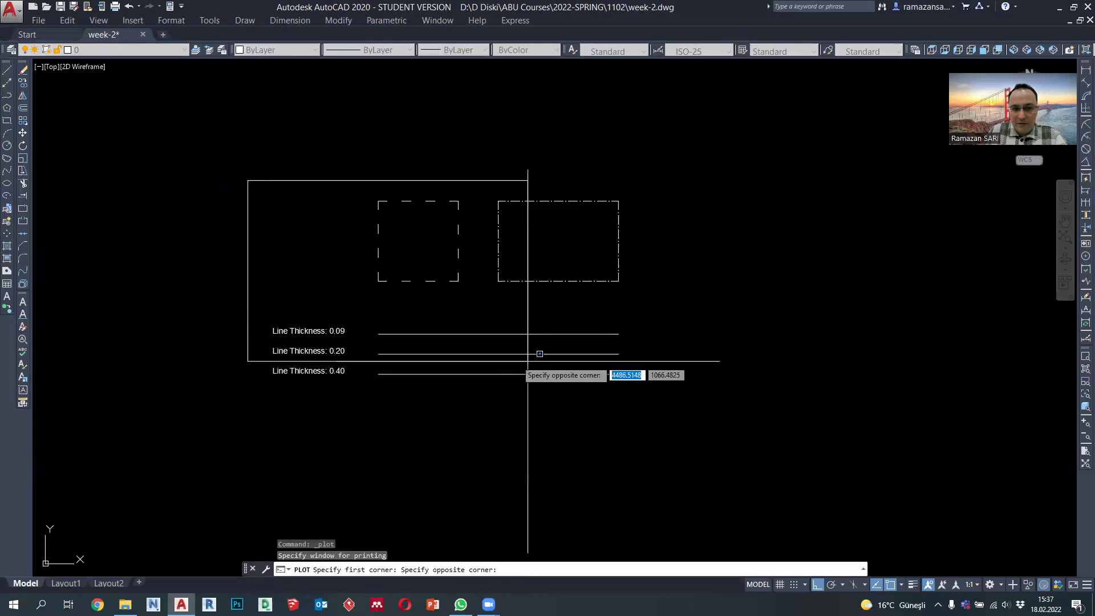
pyautogui.click(646, 400)
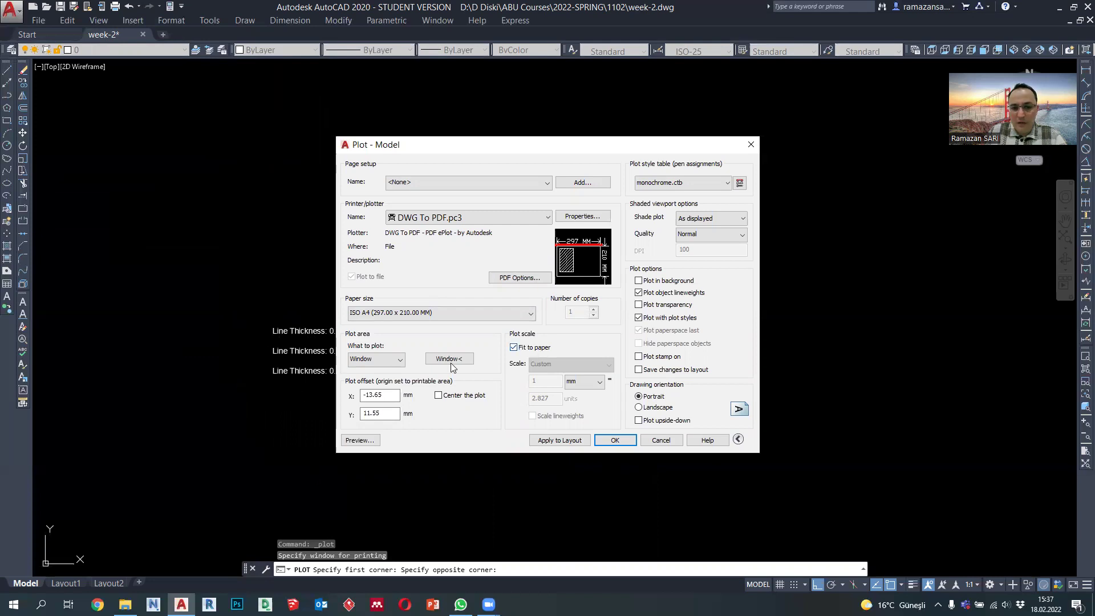
# Turn on Center the plot and set the drawing orientation to Landscape
pyautogui.click(438, 396)
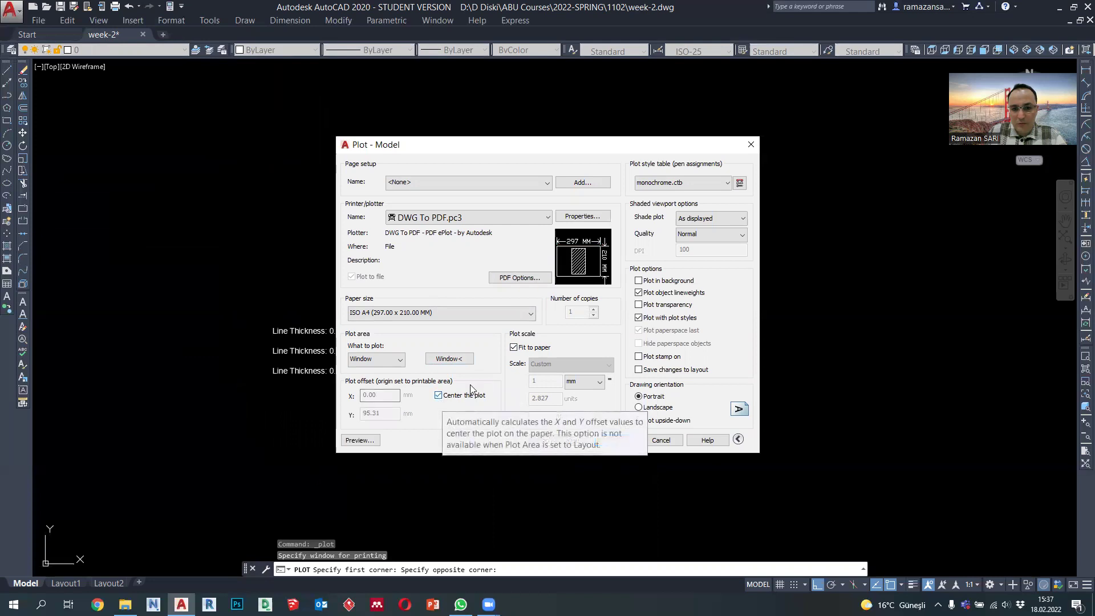
pyautogui.moveTo(578, 271)
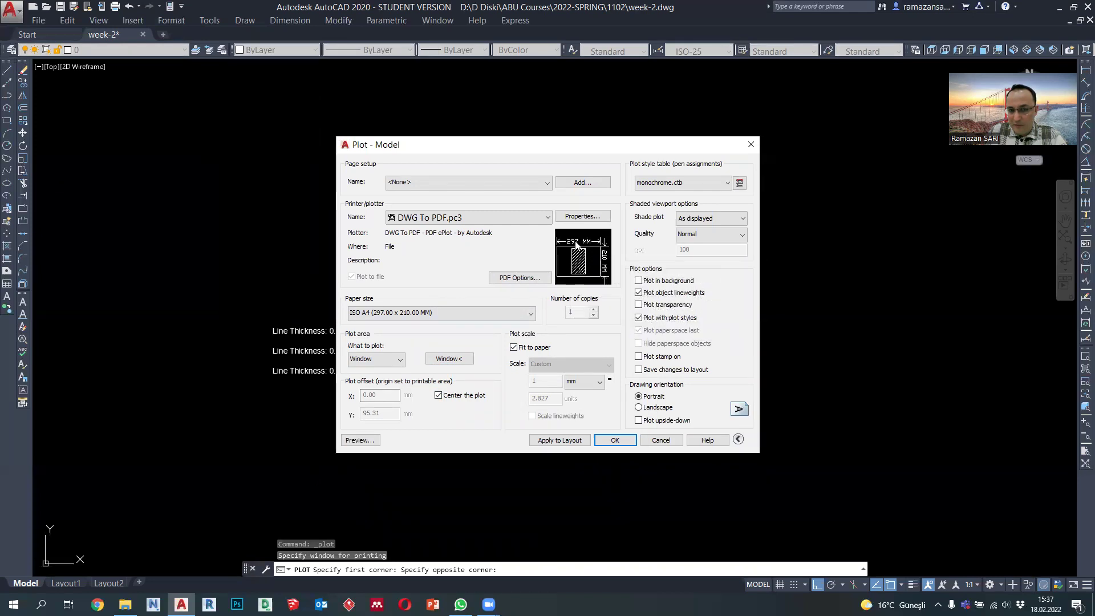
pyautogui.moveTo(574, 248)
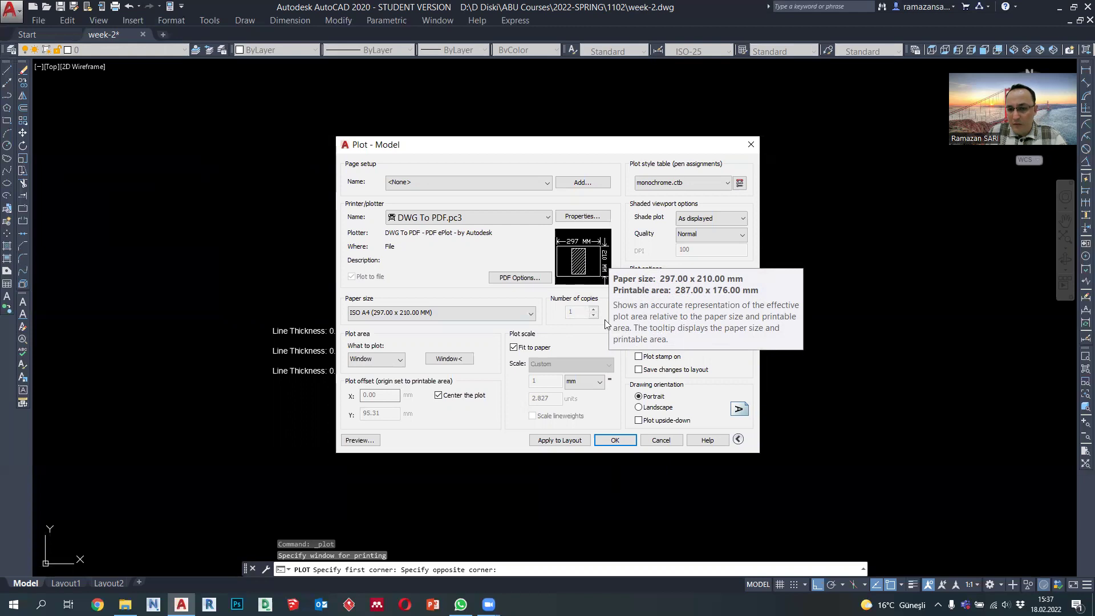
pyautogui.click(639, 407)
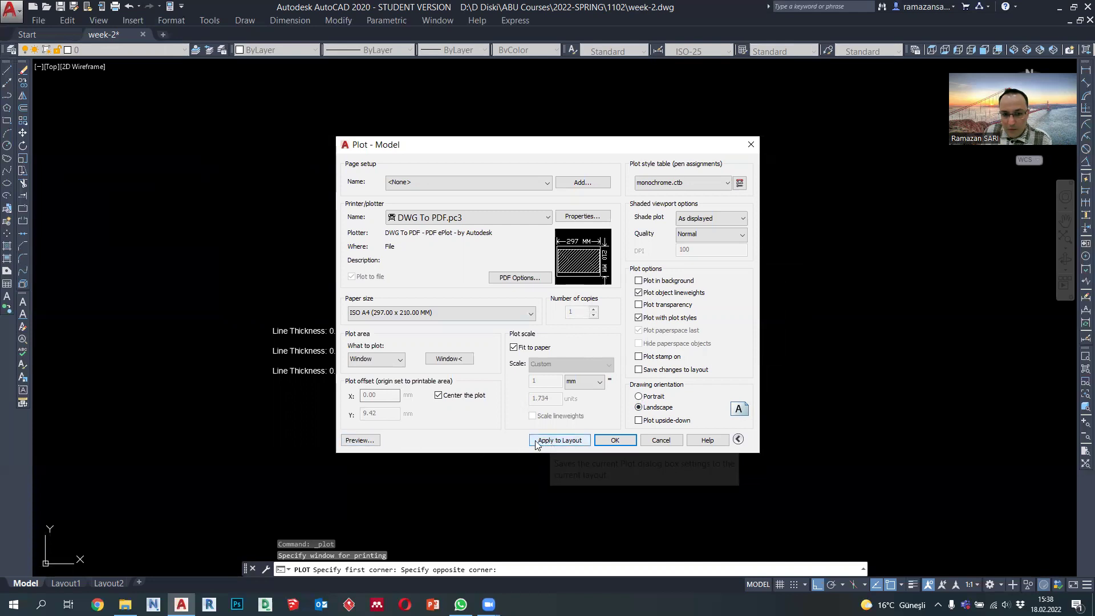
# Preview the plot and zoom in on the line labels and lineweight samples
pyautogui.click(371, 443)
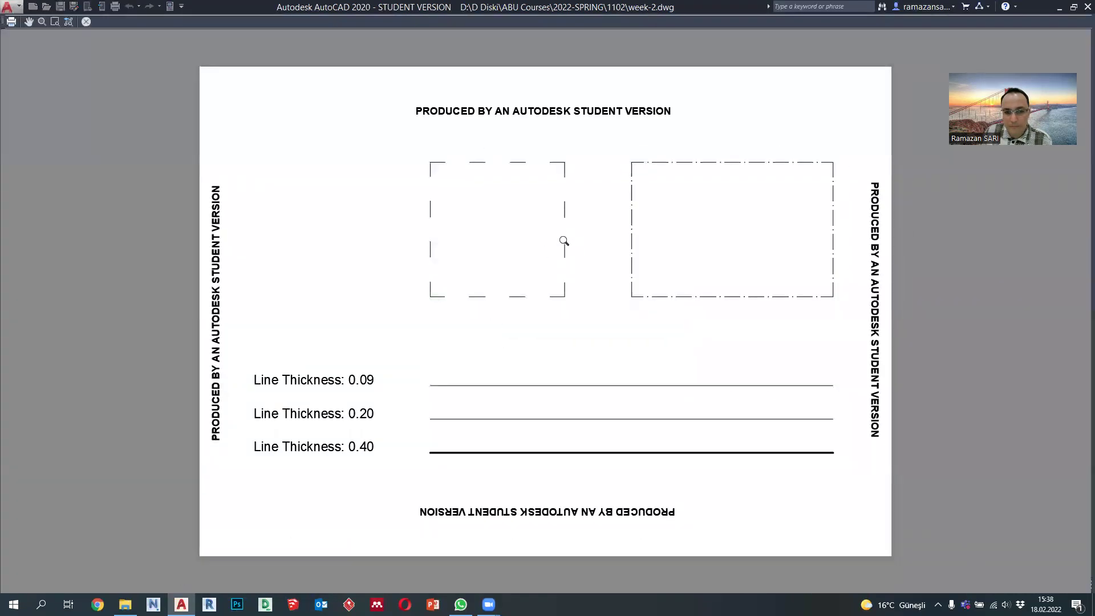
pyautogui.scroll(2, 563, 242)
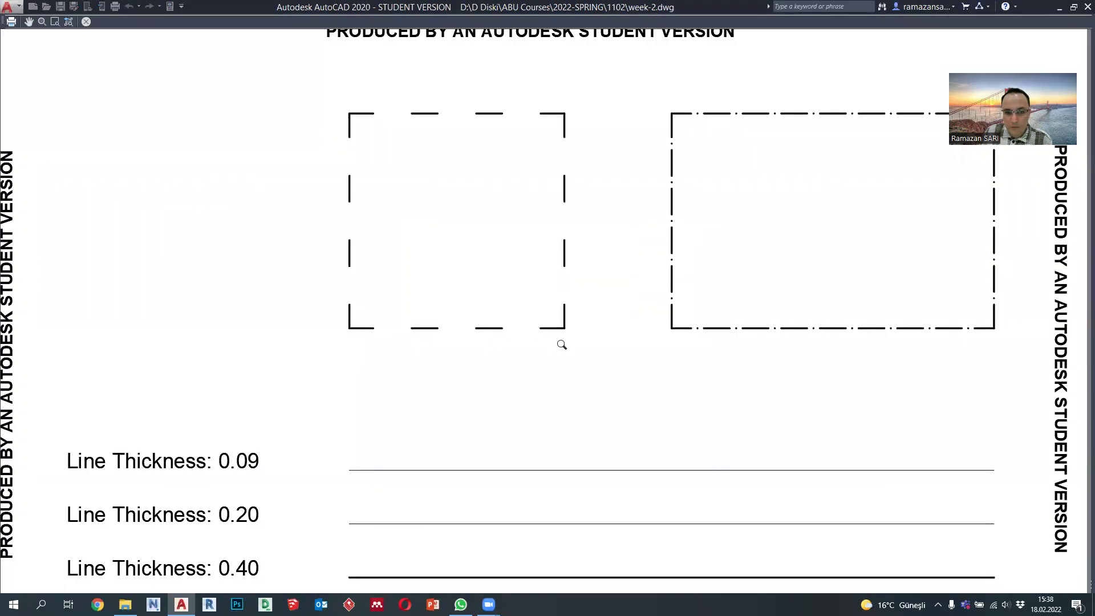
pyautogui.moveTo(561, 345); pyautogui.dragTo(564, 215, button='middle')
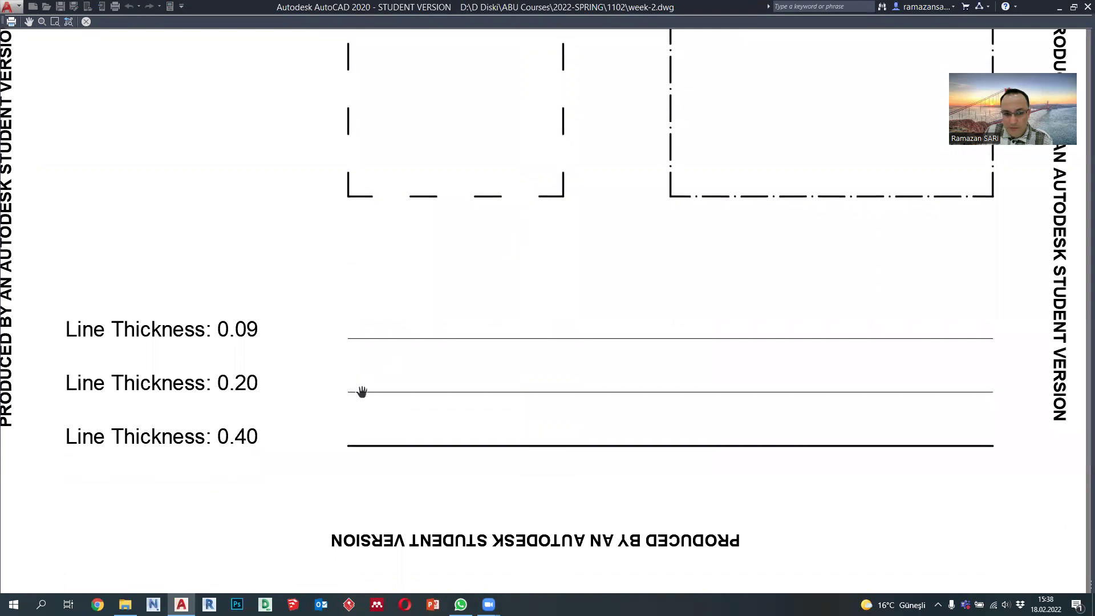
pyautogui.scroll(2, 362, 391)
pyautogui.moveTo(391, 368); pyautogui.dragTo(290, 352, button='middle')
pyautogui.moveTo(133, 344); pyautogui.dragTo(251, 340, button='middle')
pyautogui.scroll(-2, 404, 313)
pyautogui.scroll(2, 357, 332)
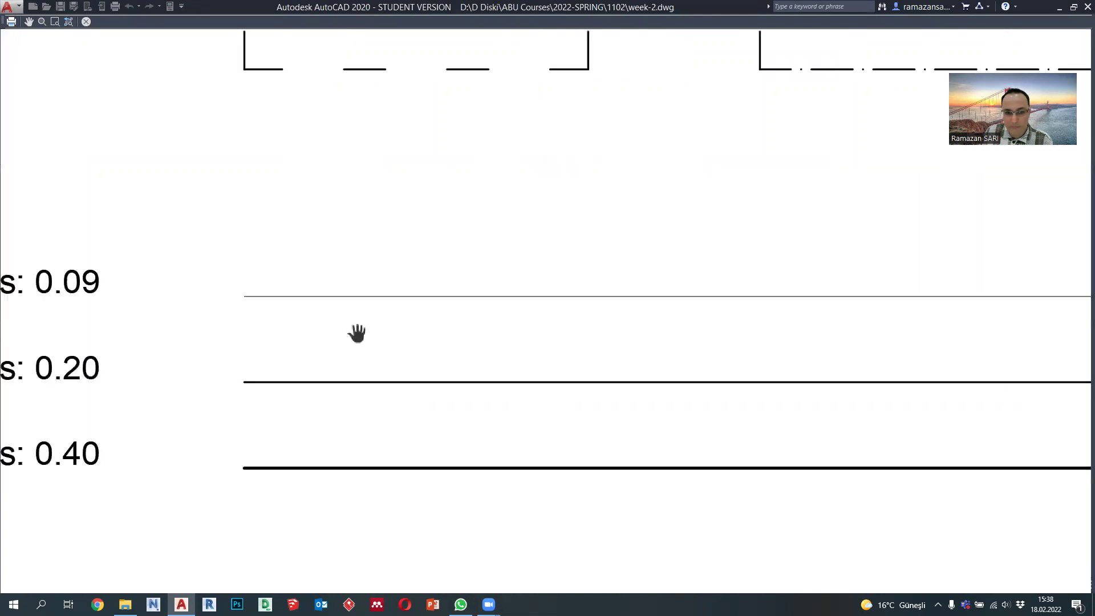
pyautogui.moveTo(94, 345); pyautogui.dragTo(403, 342, button='middle')
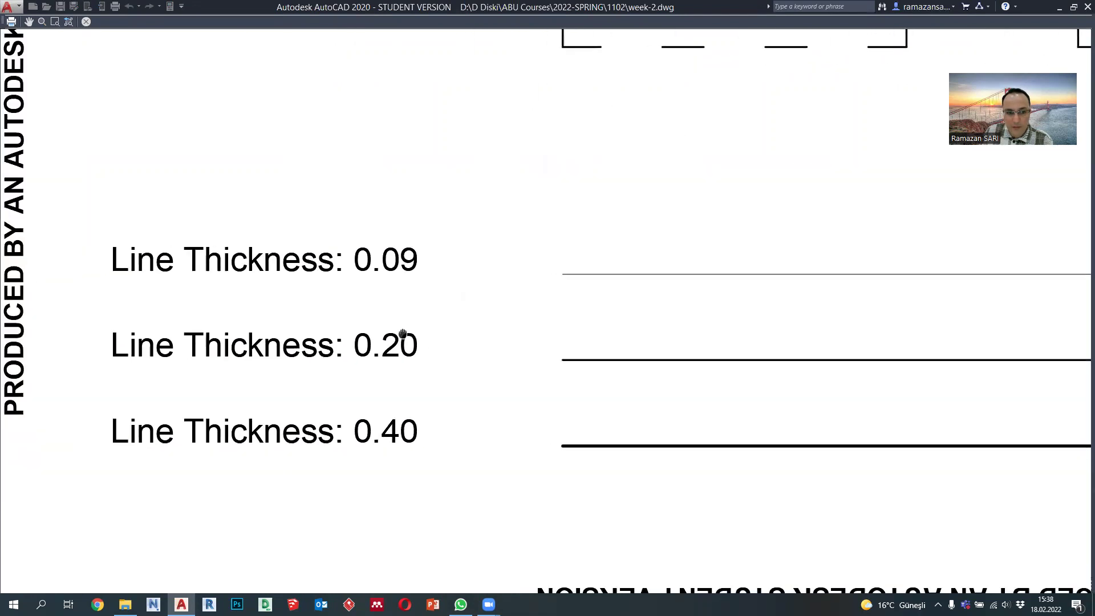
pyautogui.moveTo(496, 381); pyautogui.dragTo(472, 383, button='middle')
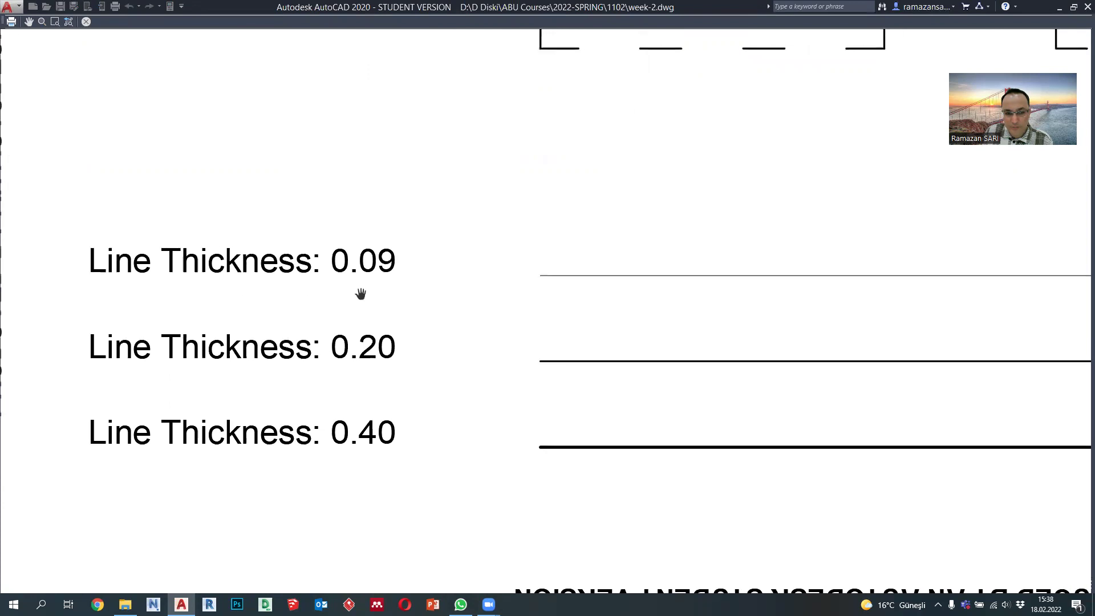
pyautogui.moveTo(567, 369); pyautogui.dragTo(447, 364, button='middle')
# Inspect the two rectangles and lower sample lines in the preview
pyautogui.scroll(2, 448, 333)
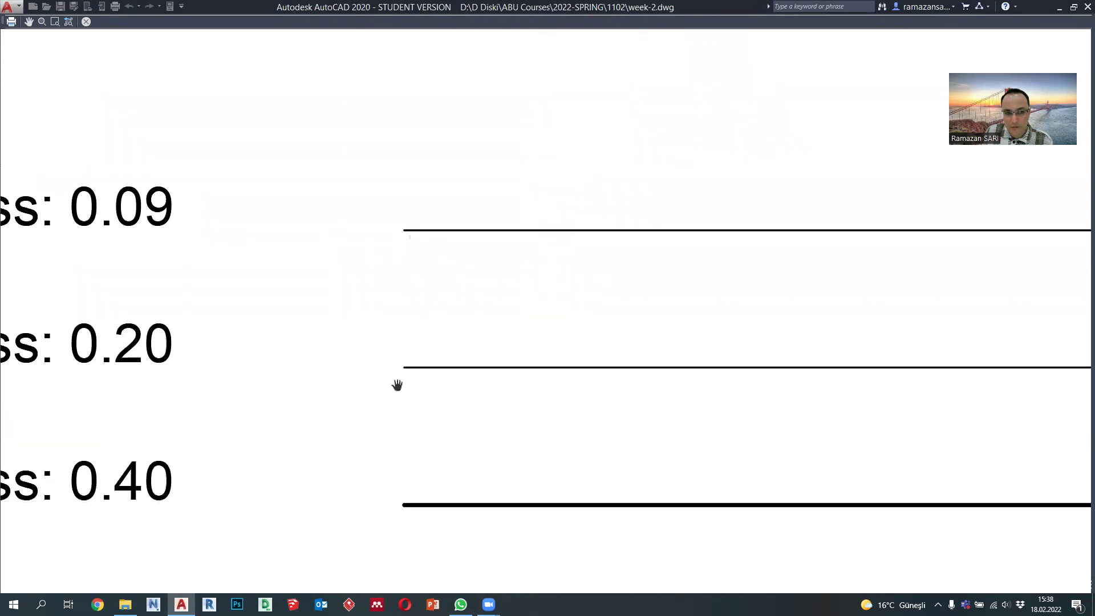
pyautogui.scroll(-2, 411, 379)
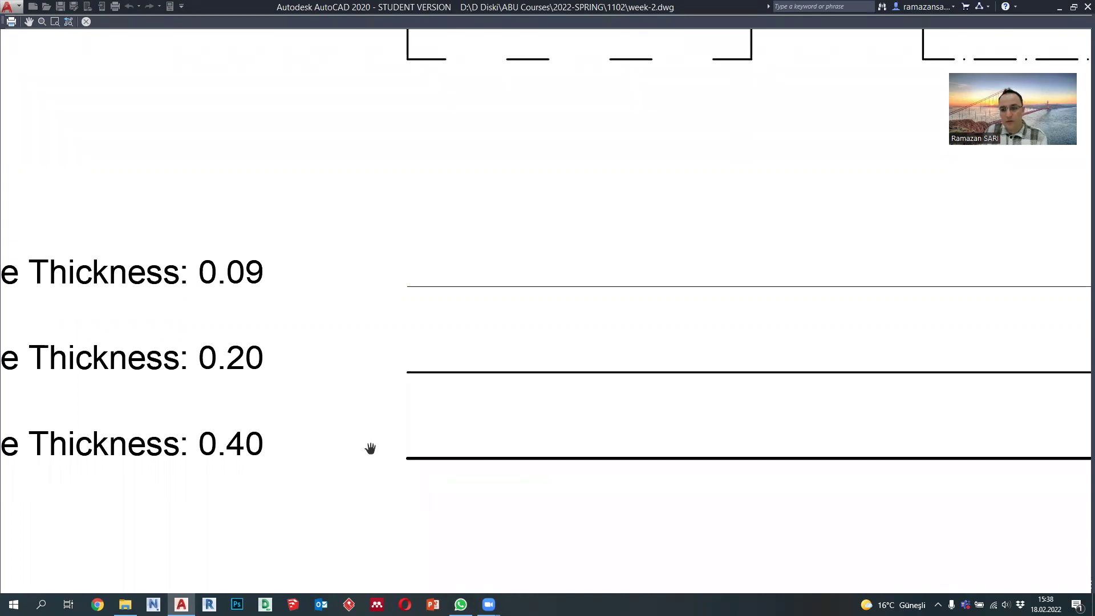
pyautogui.scroll(-4, 364, 379)
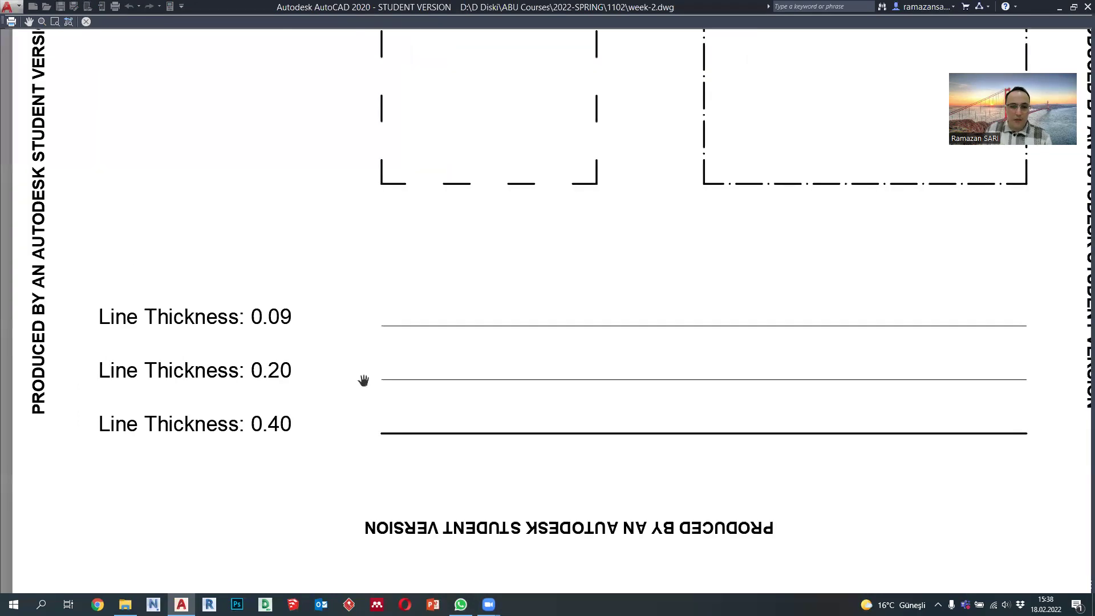
pyautogui.scroll(3, 654, 272)
pyautogui.moveTo(543, 325); pyautogui.dragTo(626, 332)
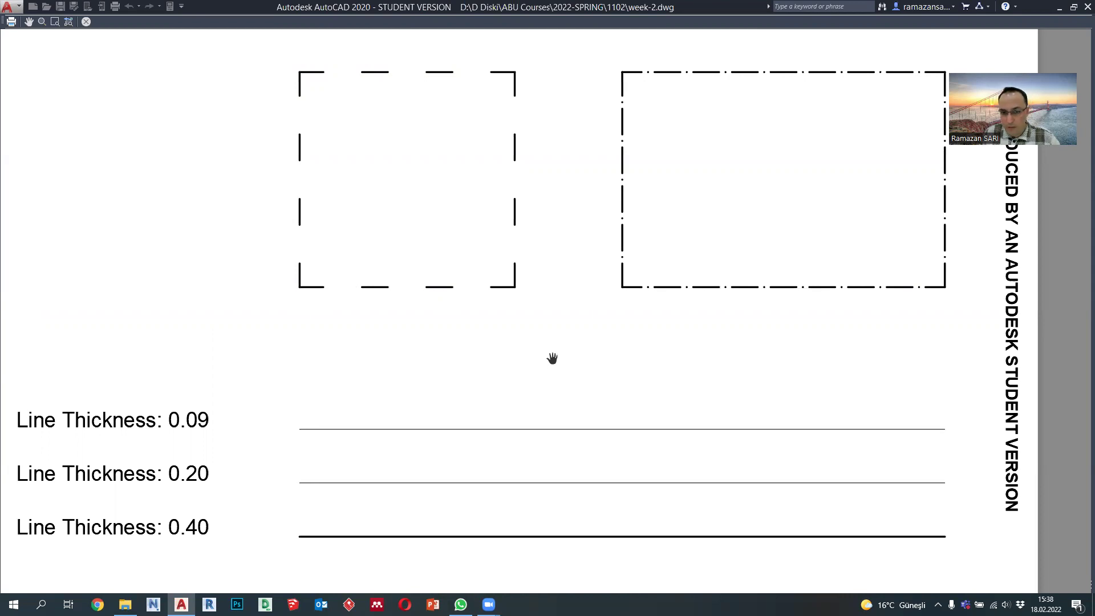
pyautogui.scroll(2, 615, 299)
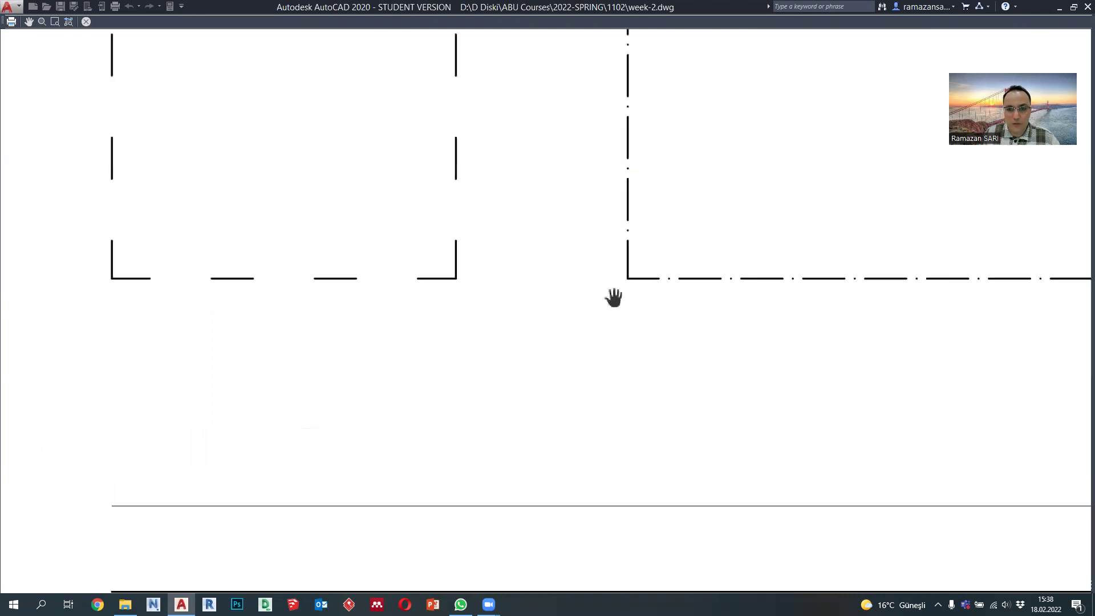
pyautogui.scroll(-2, 625, 294)
pyautogui.scroll(2, 628, 165)
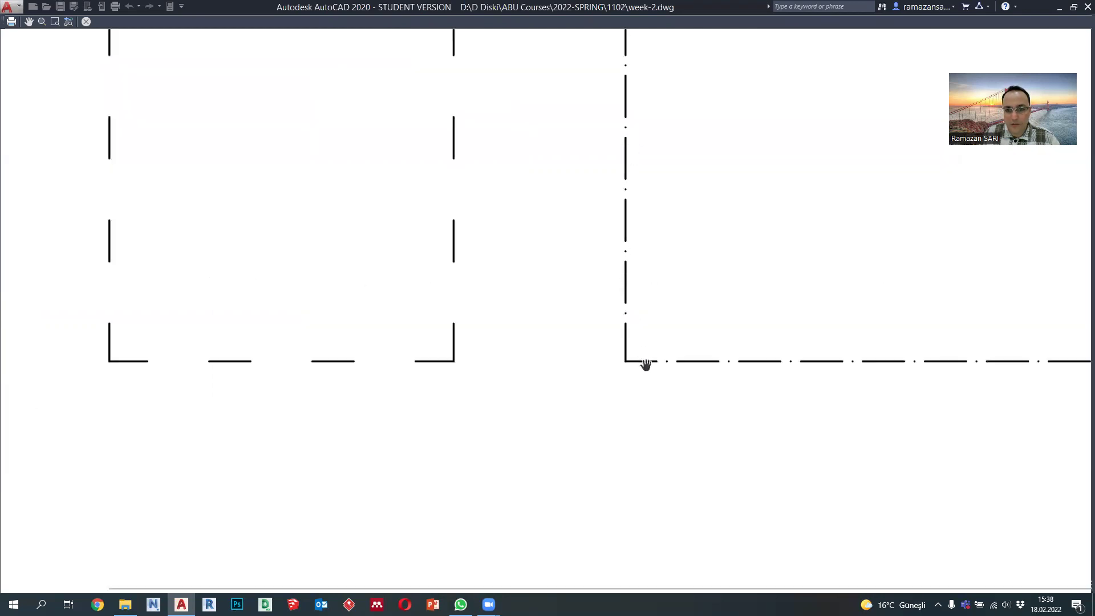
pyautogui.moveTo(645, 364); pyautogui.dragTo(608, 212)
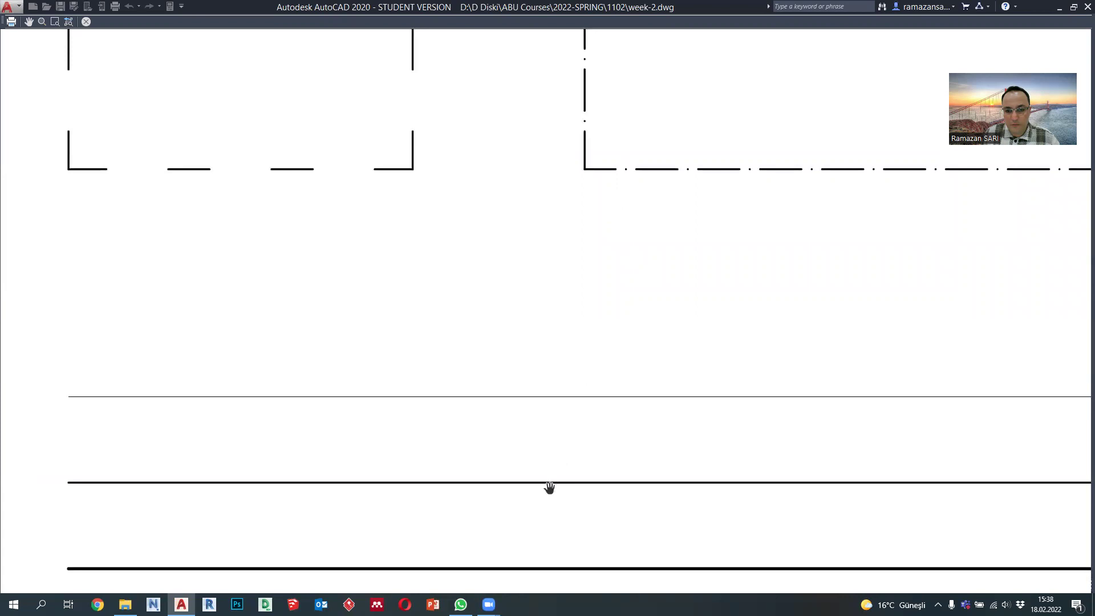
pyautogui.scroll(-2, 548, 491)
pyautogui.moveTo(579, 352); pyautogui.dragTo(584, 371)
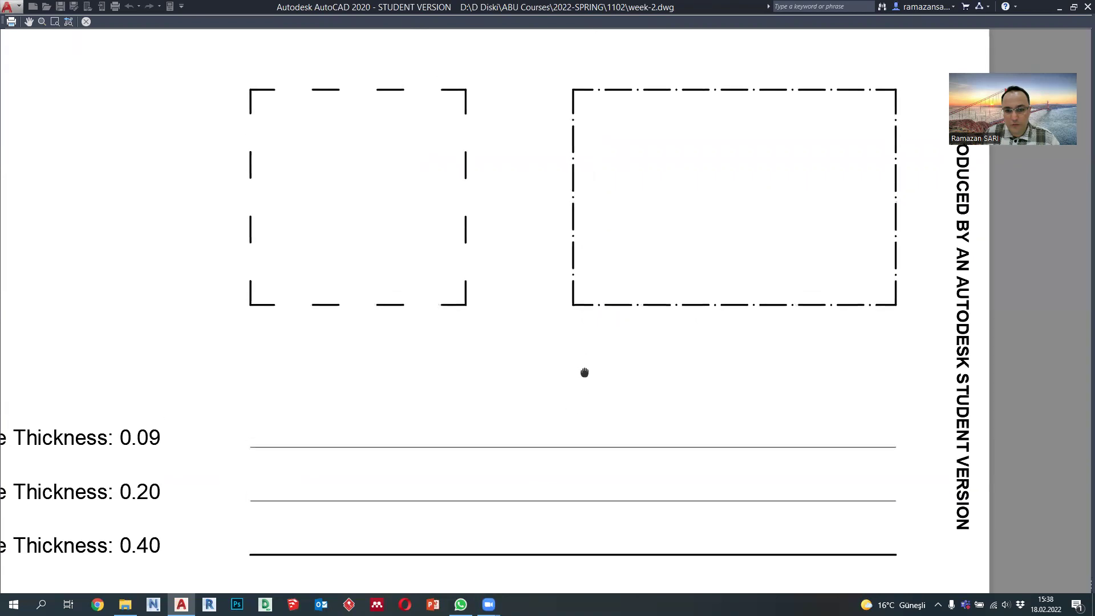
pyautogui.scroll(-2, 501, 378)
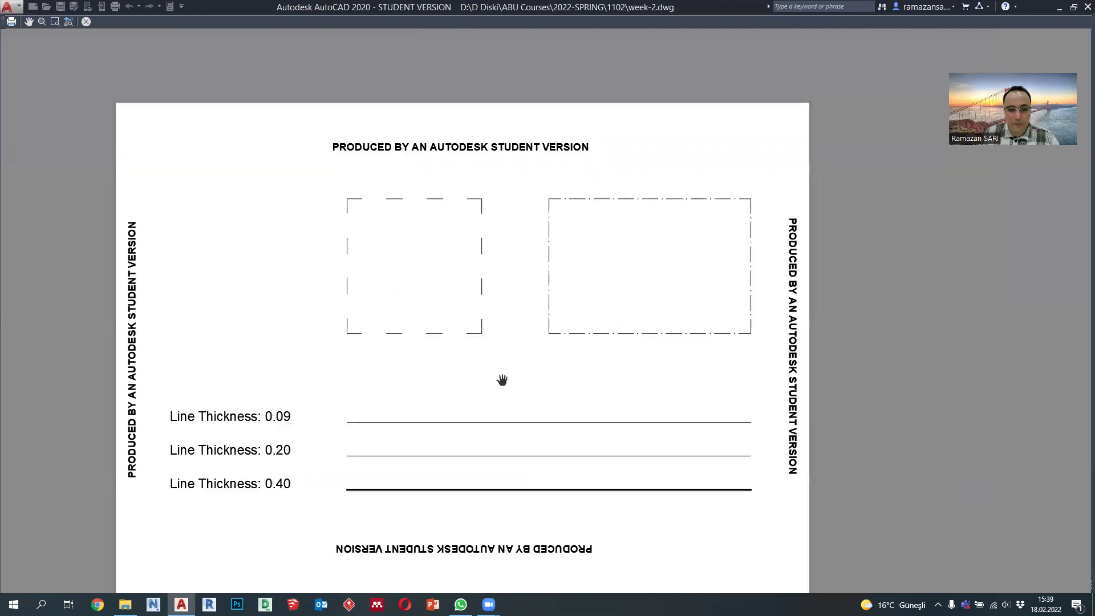
pyautogui.scroll(2, 349, 435)
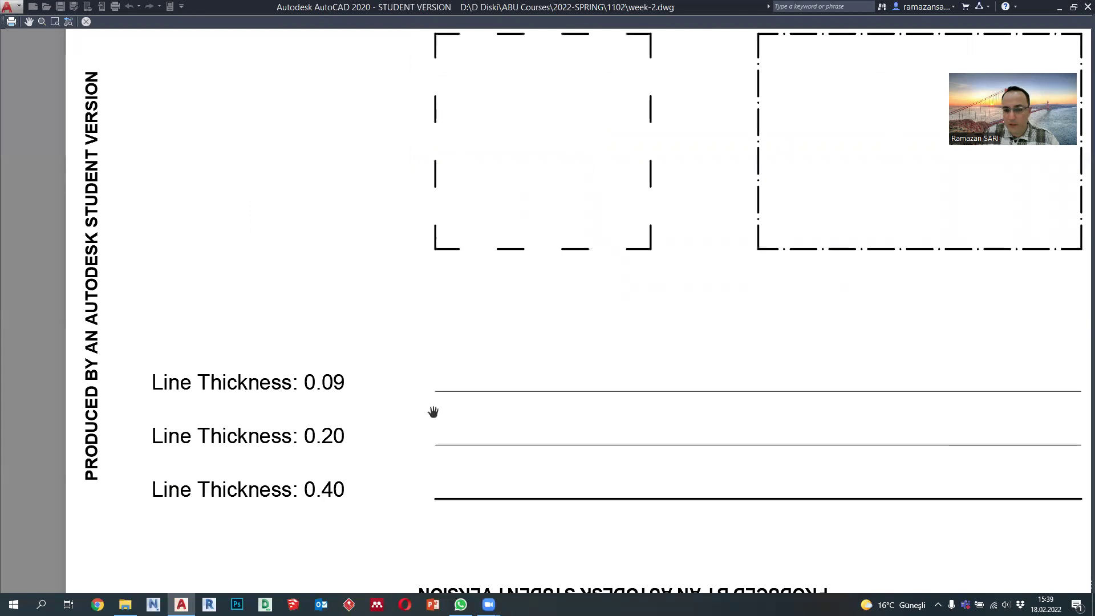
# Close the preview and cancel the plot without printing
pyautogui.moveTo(472, 369); pyautogui.dragTo(462, 403)
pyautogui.press('Escape')
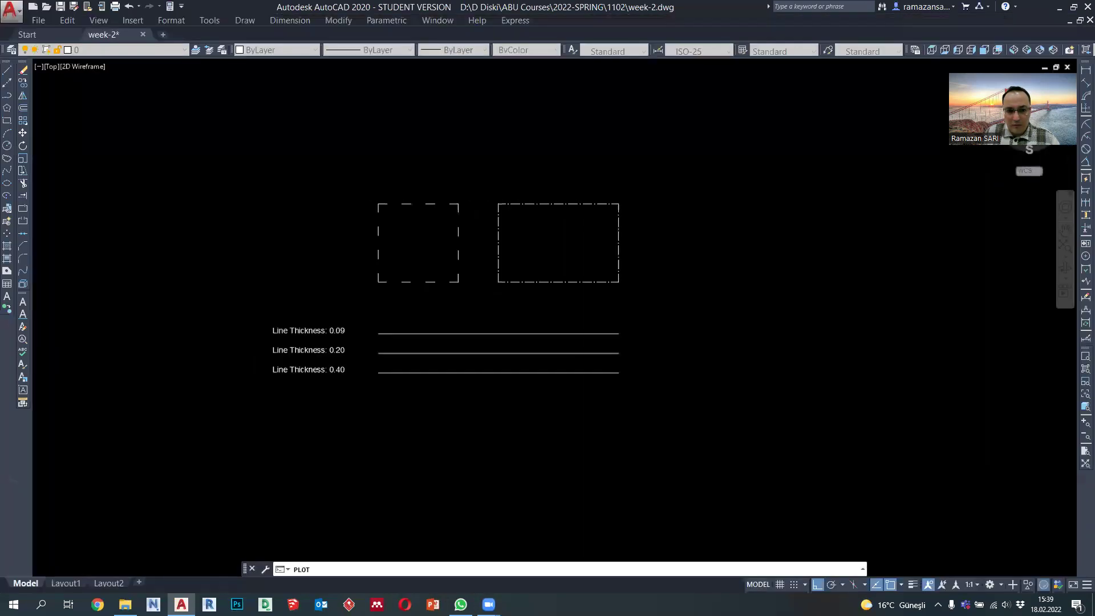
pyautogui.press('Escape')
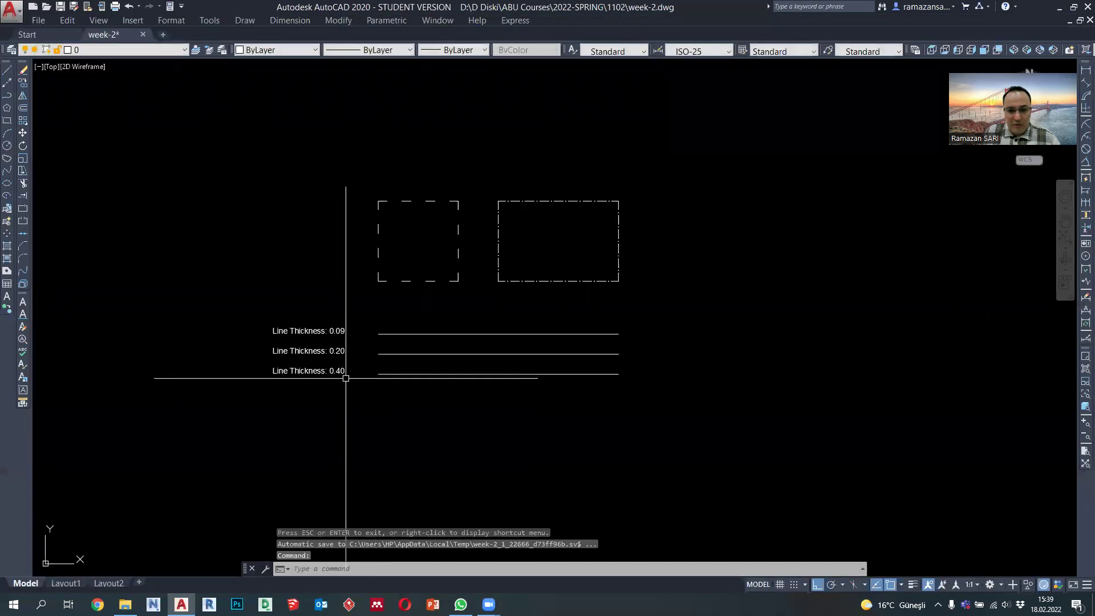
# Zoom in and open the 0.40 label in the text editor, leaving it unchanged
pyautogui.scroll(3, 318, 374)
pyautogui.scroll(2, 374, 343)
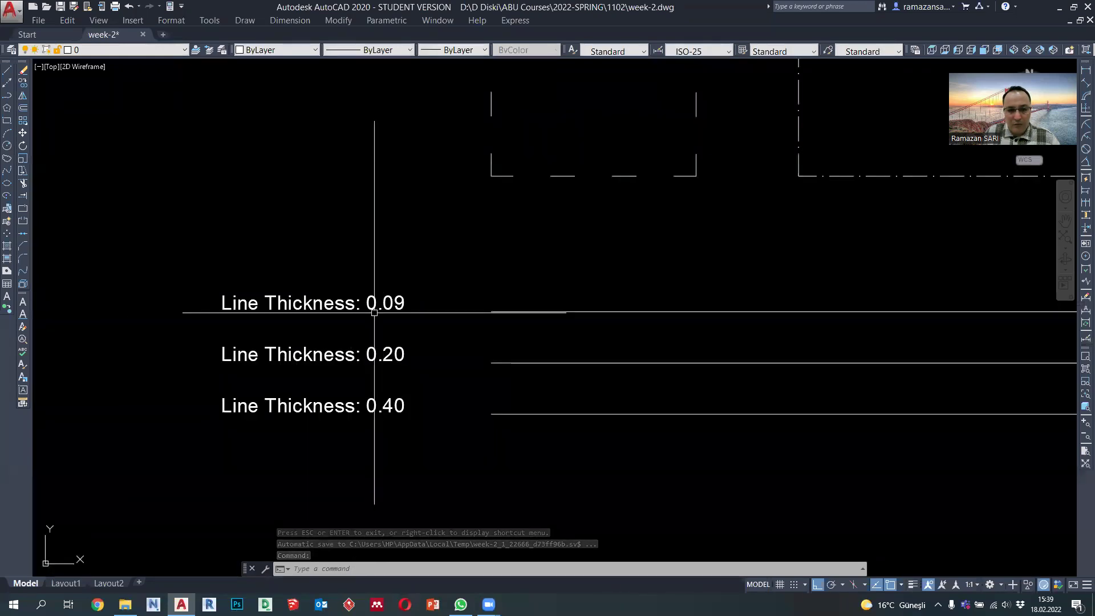
pyautogui.press('Escape')
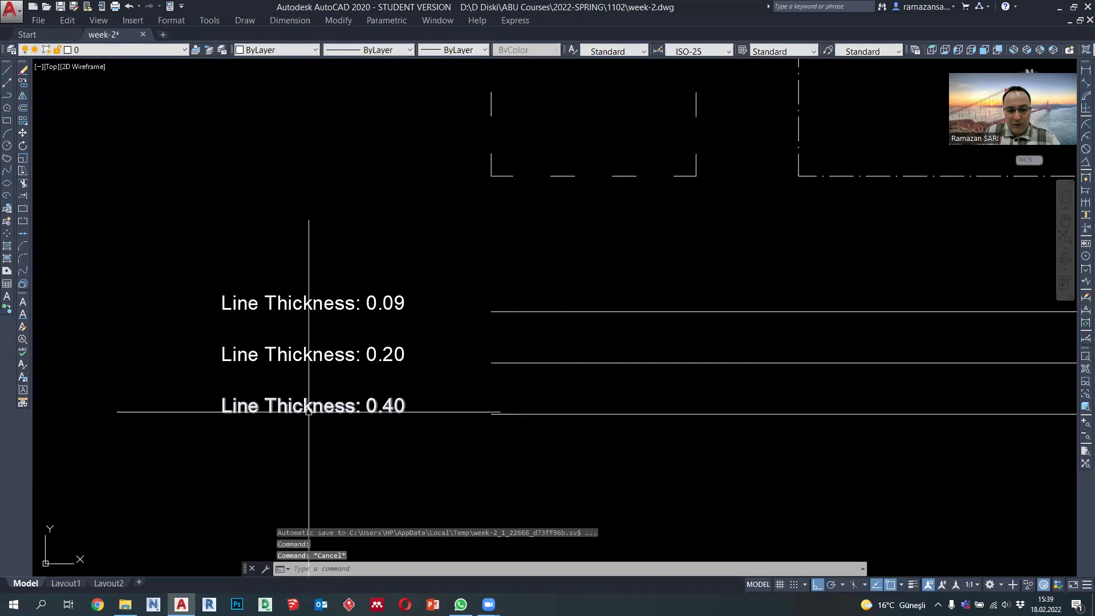
pyautogui.doubleClick(388, 407)
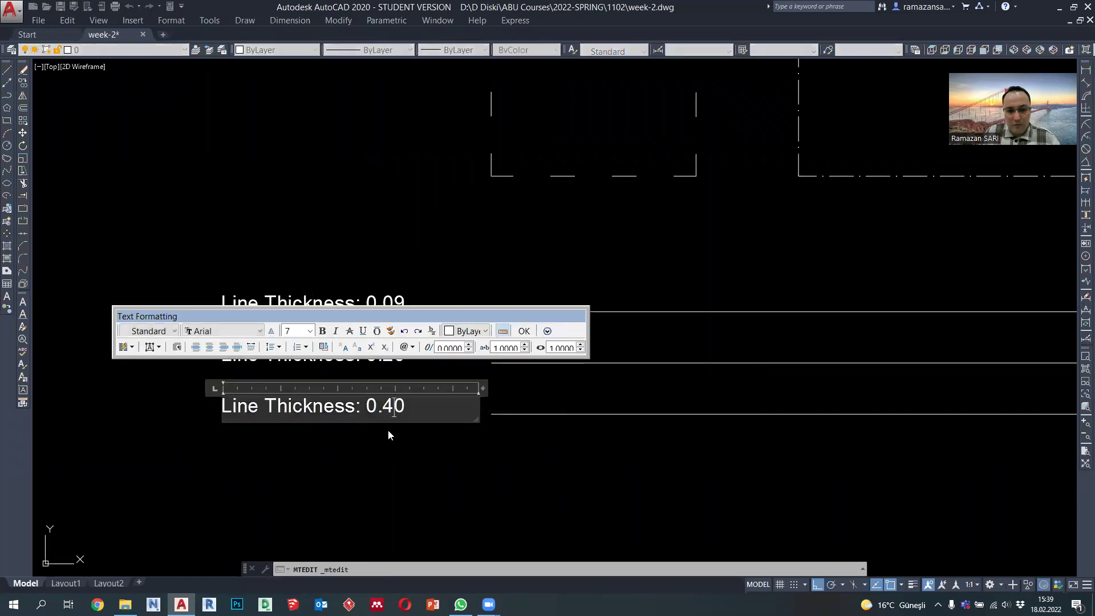
pyautogui.press('Escape')
pyautogui.press('Escape')
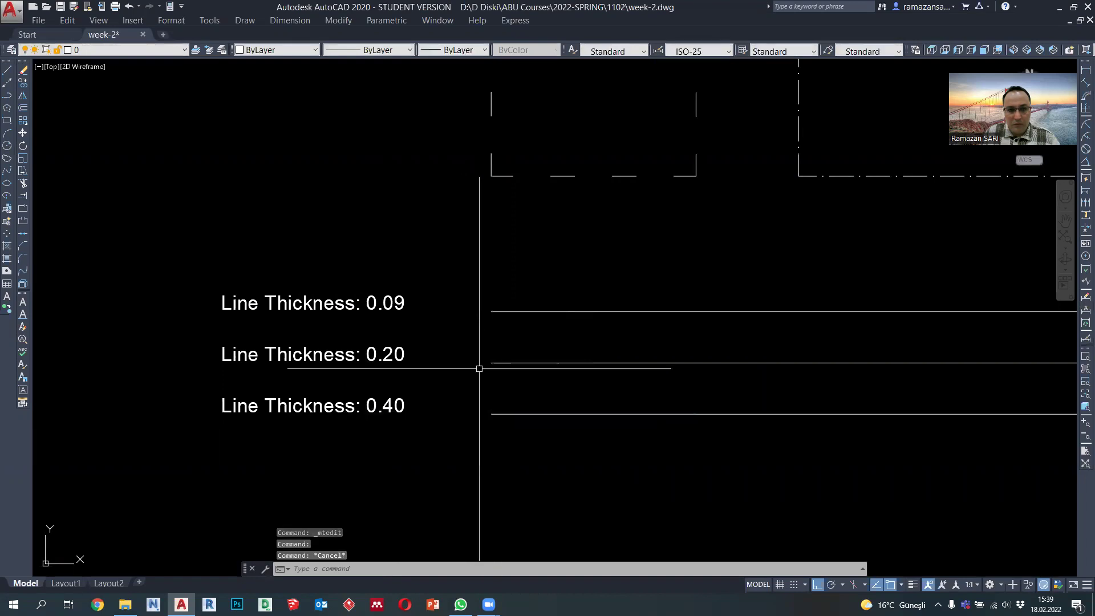
pyautogui.click(519, 412)
pyautogui.click(451, 50)
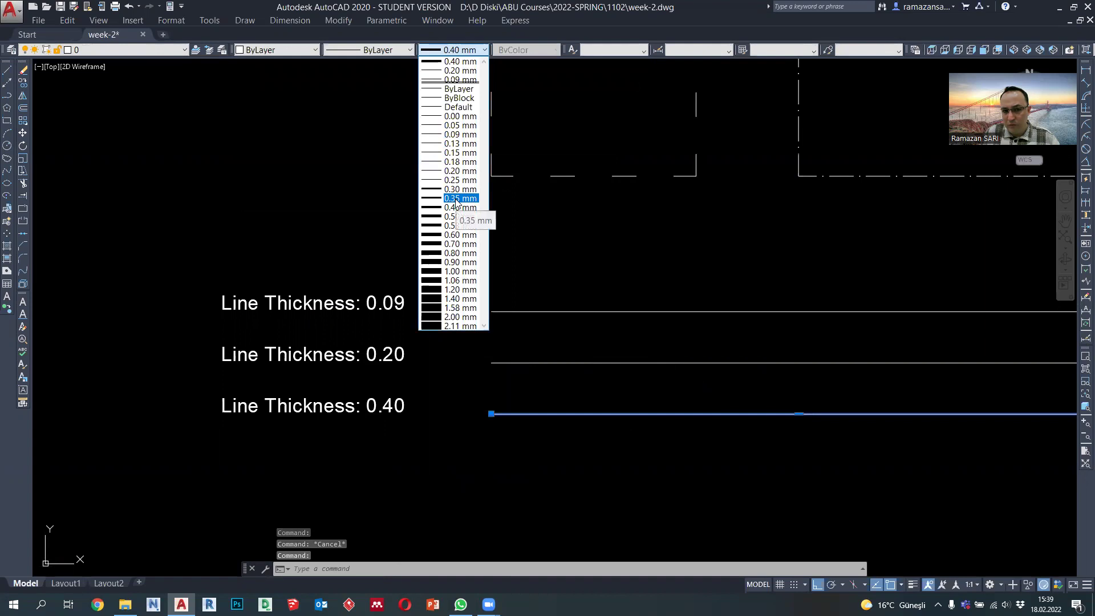
pyautogui.press('Escape')
pyautogui.press('Escape')
pyautogui.click(508, 362)
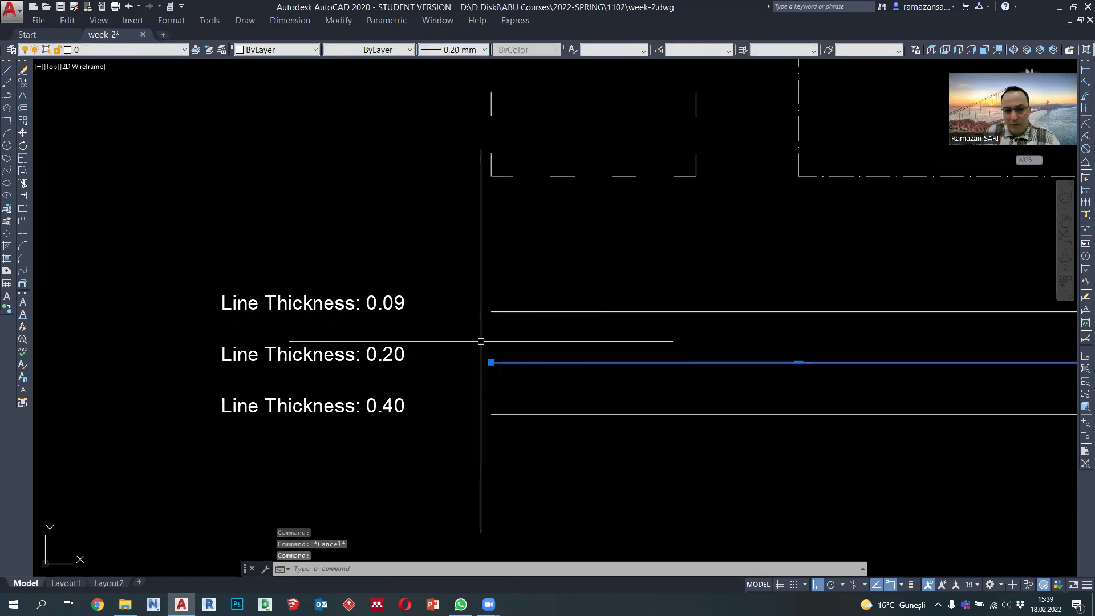
pyautogui.click(453, 50)
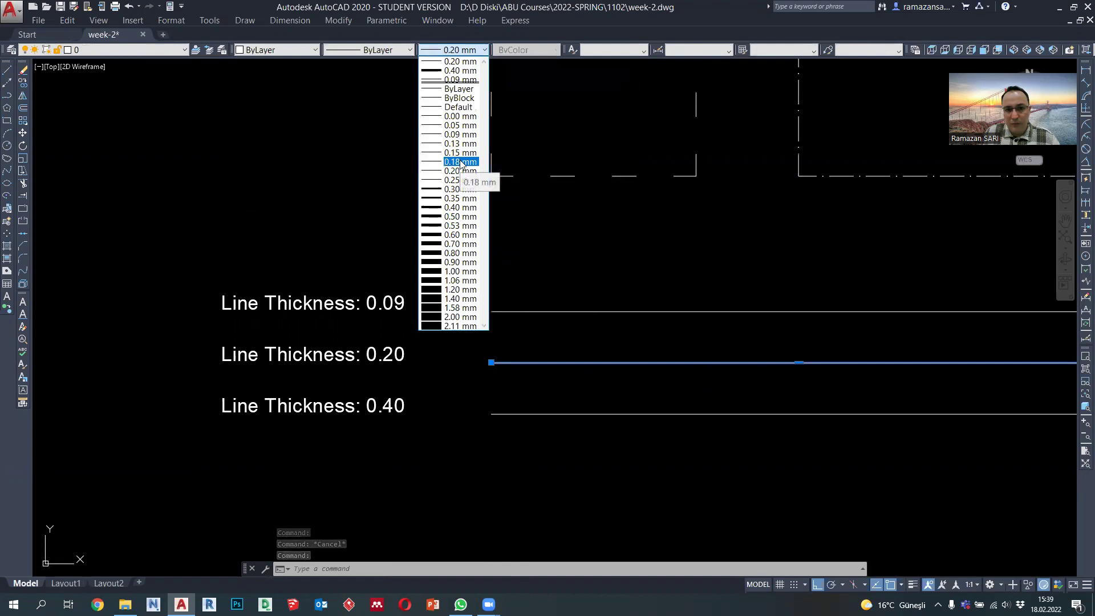
pyautogui.press('Escape')
pyautogui.press('Escape')
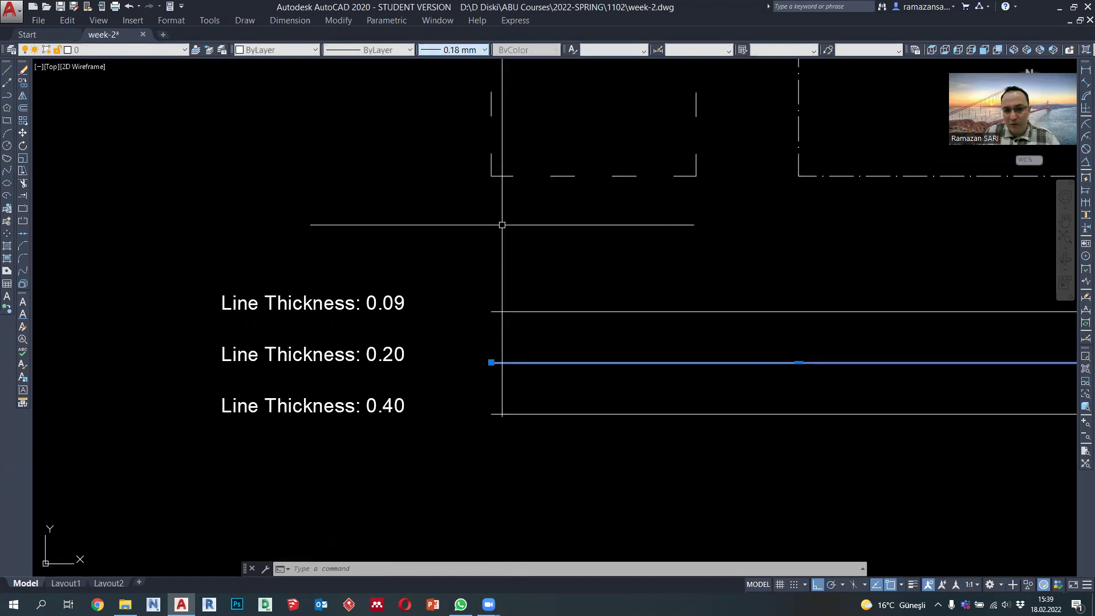
pyautogui.scroll(-3, 507, 357)
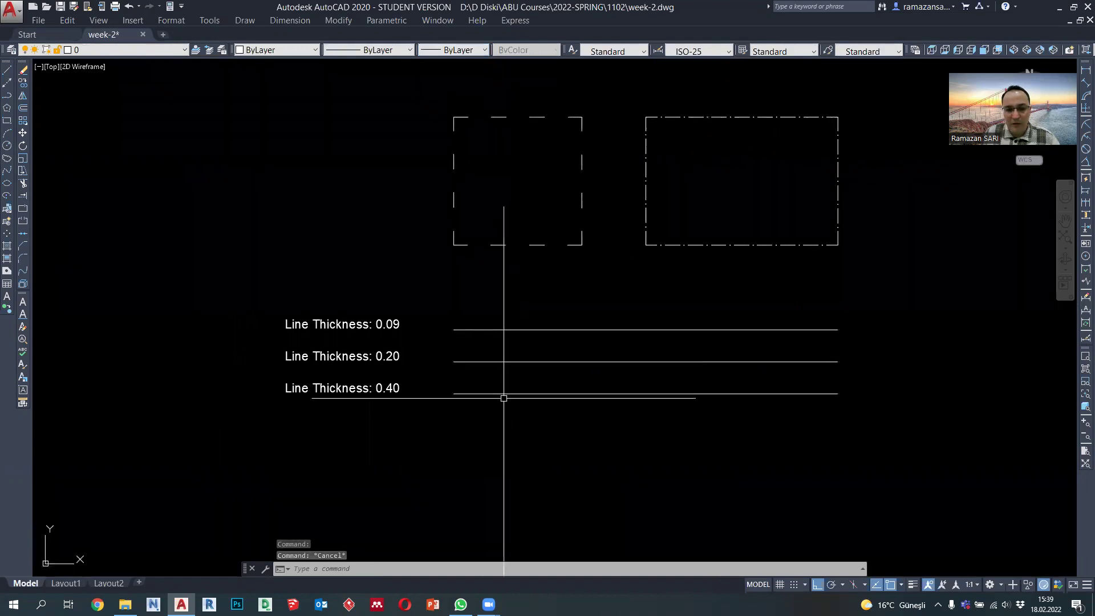
pyautogui.press('Escape')
pyautogui.click(465, 337)
pyautogui.click(455, 326)
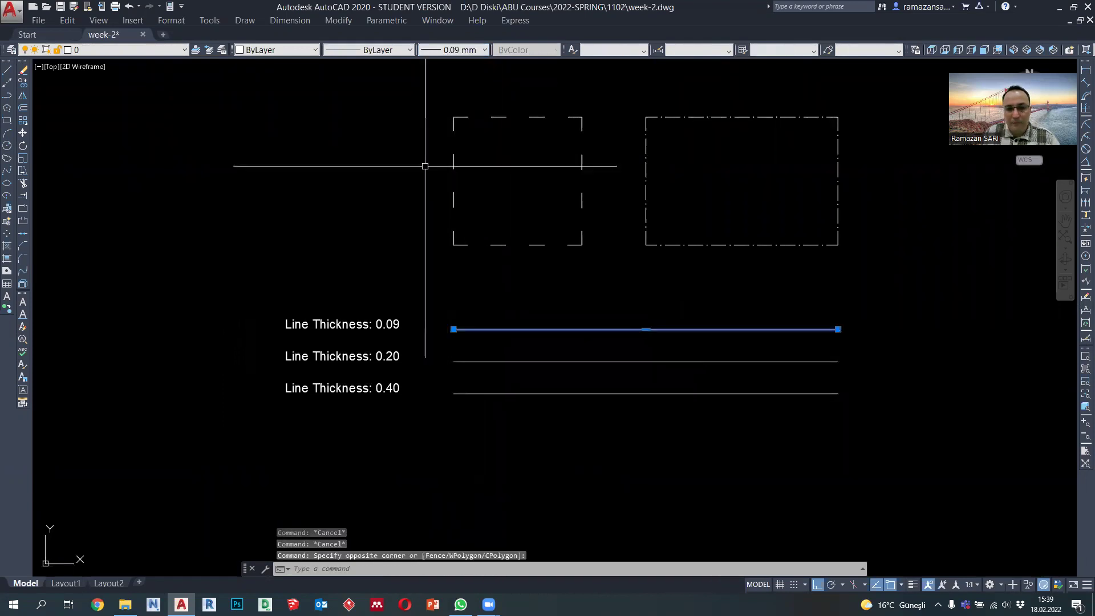
pyautogui.click(451, 50)
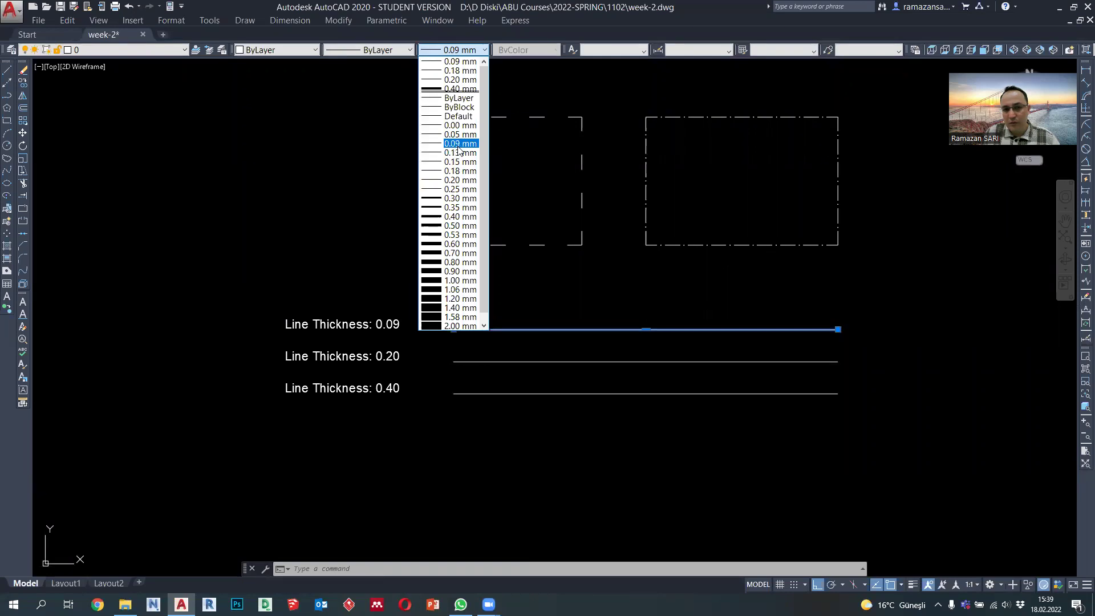
pyautogui.press('Escape')
pyautogui.scroll(-3, 497, 285)
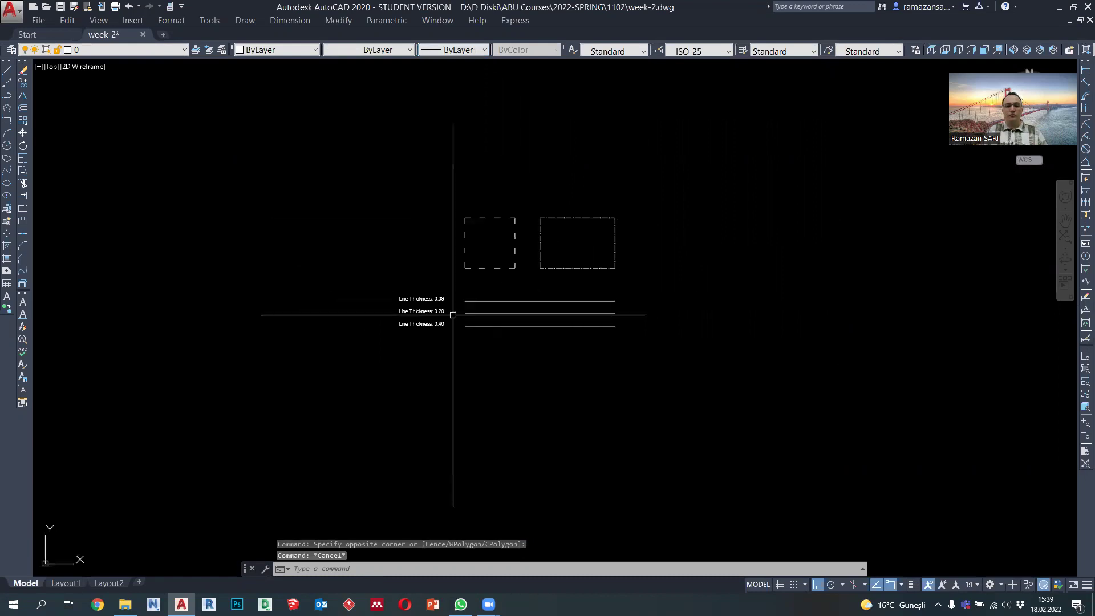
pyautogui.moveTo(494, 301); pyautogui.dragTo(400, 296, button='middle')
pyautogui.press('Escape')
pyautogui.scroll(4, 457, 298)
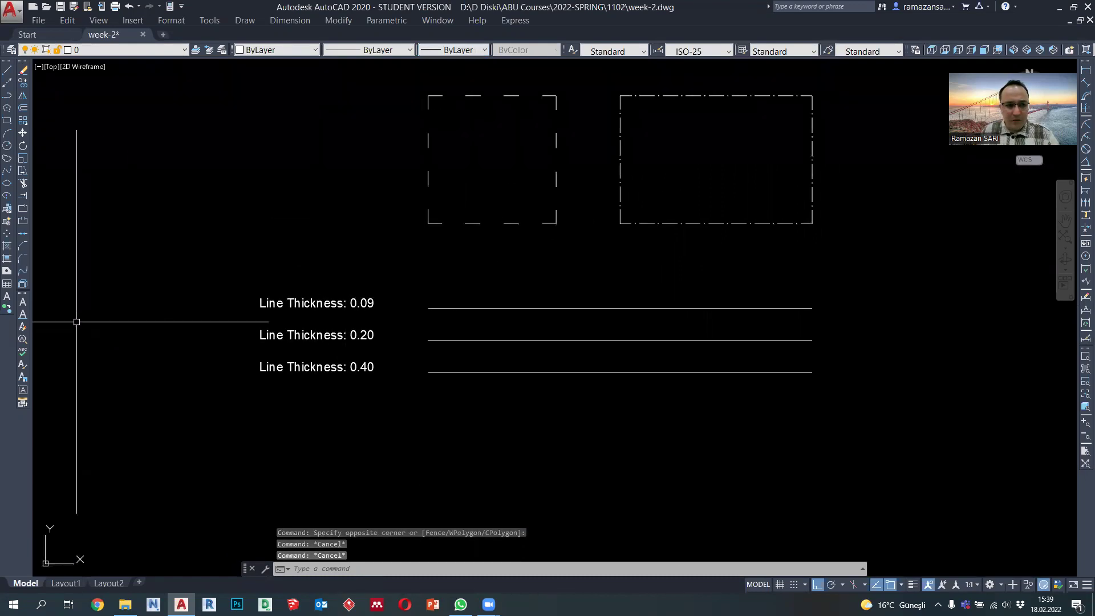
pyautogui.moveTo(303, 312); pyautogui.dragTo(293, 313, button='middle')
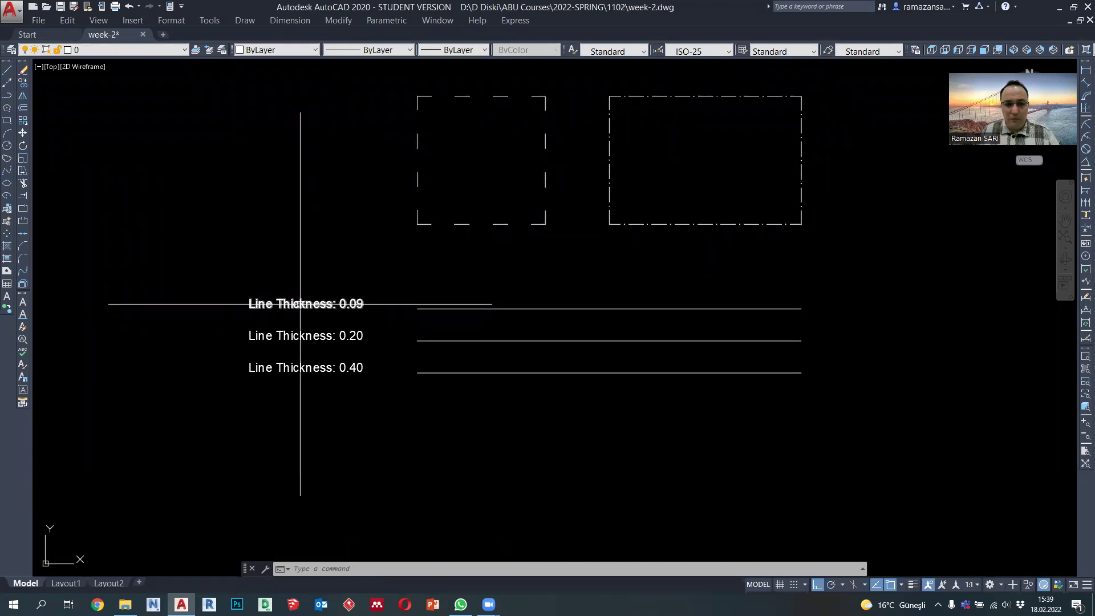
pyautogui.scroll(2, 300, 304)
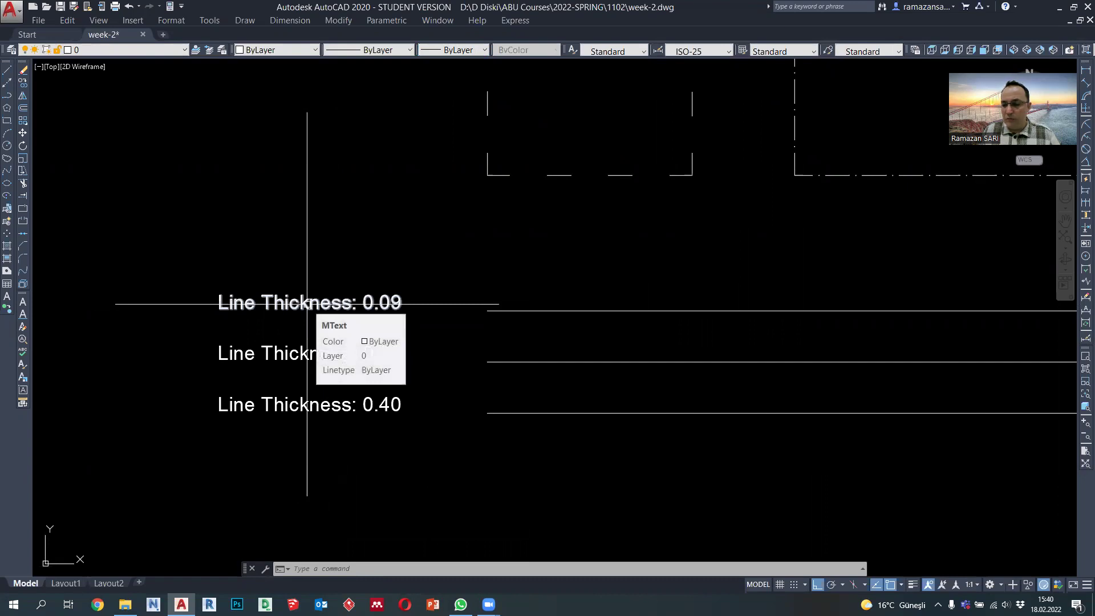
pyautogui.doubleClick(398, 303)
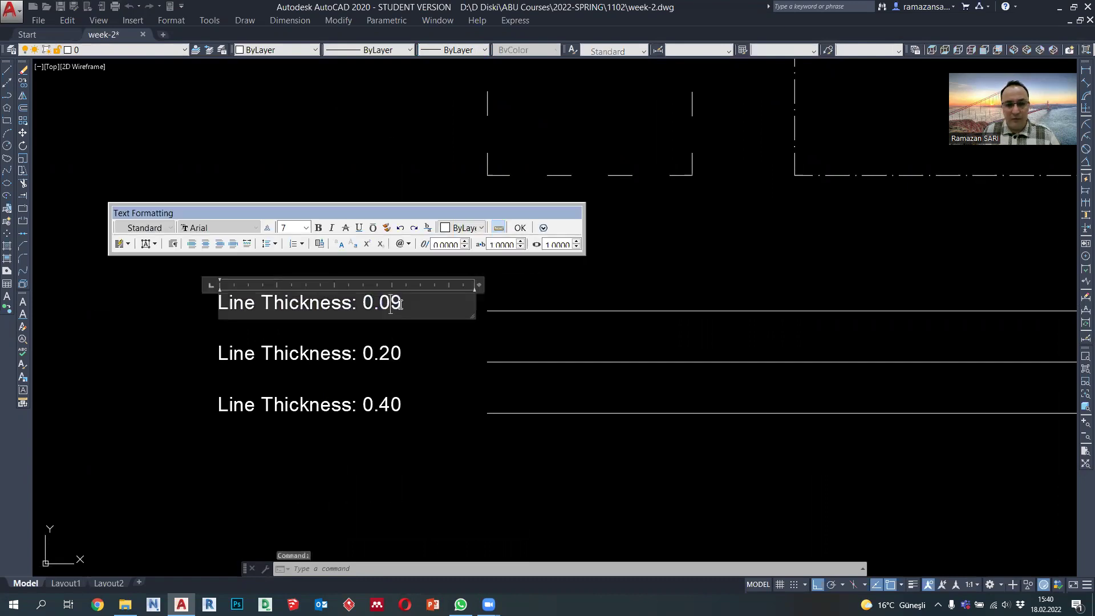
pyautogui.moveTo(399, 303); pyautogui.dragTo(244, 304)
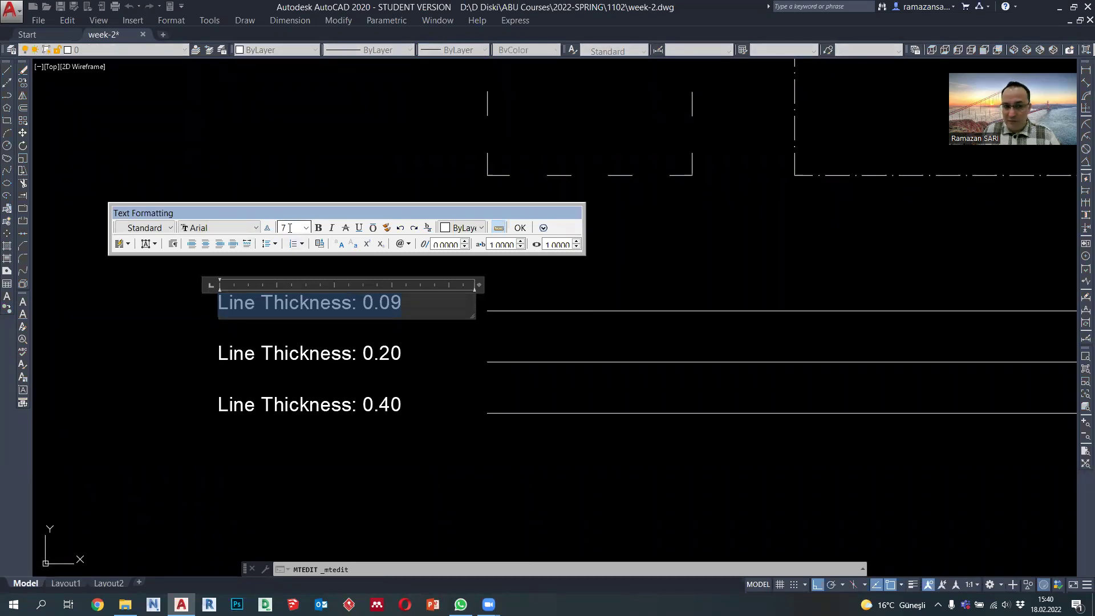
pyautogui.click(318, 264)
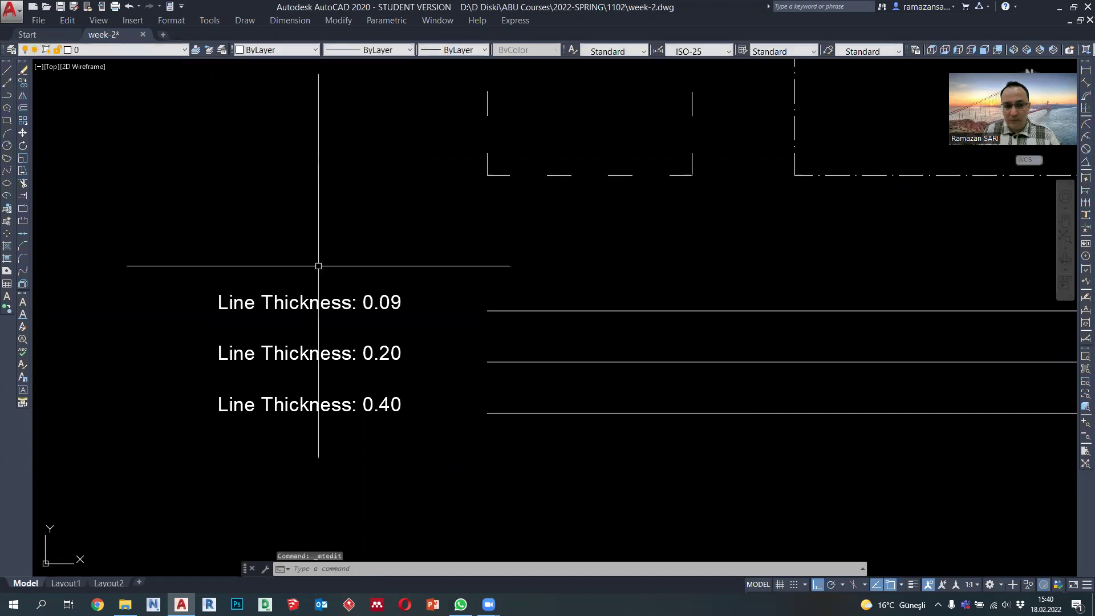
# Set the A4 window plot to a centred 1 mm = 1 unit scale and preview it
pyautogui.click(115, 7)
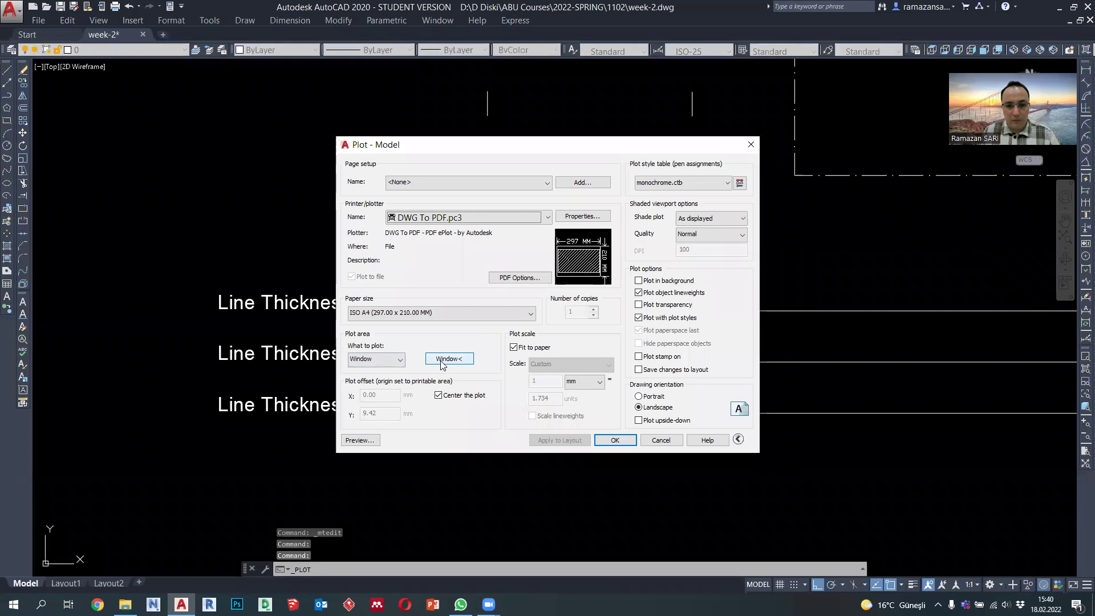
pyautogui.click(438, 395)
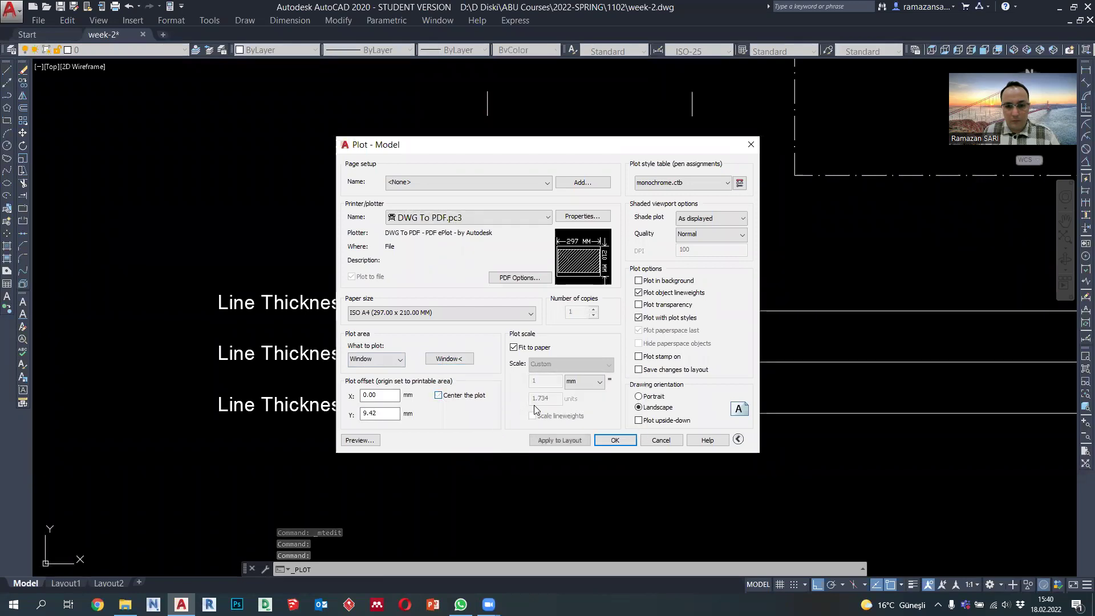
pyautogui.click(439, 396)
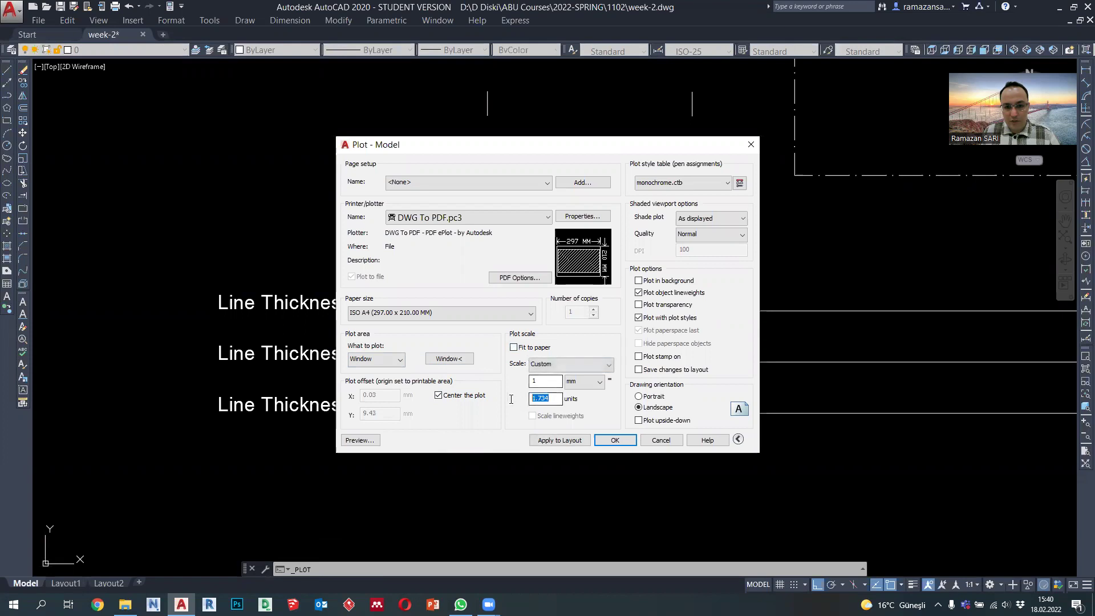
pyautogui.click(557, 442)
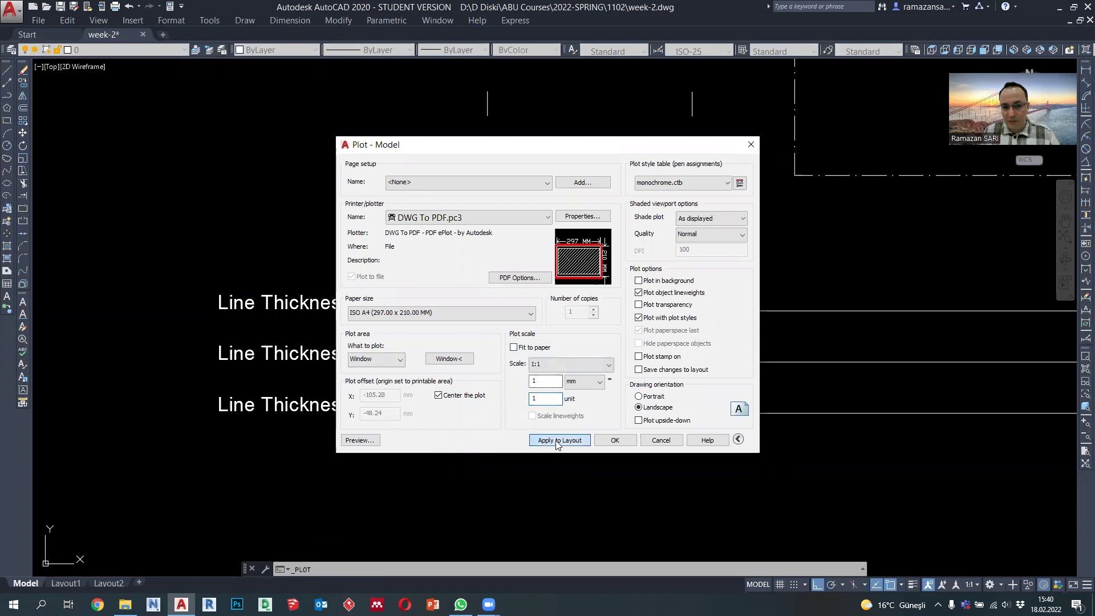
pyautogui.click(360, 440)
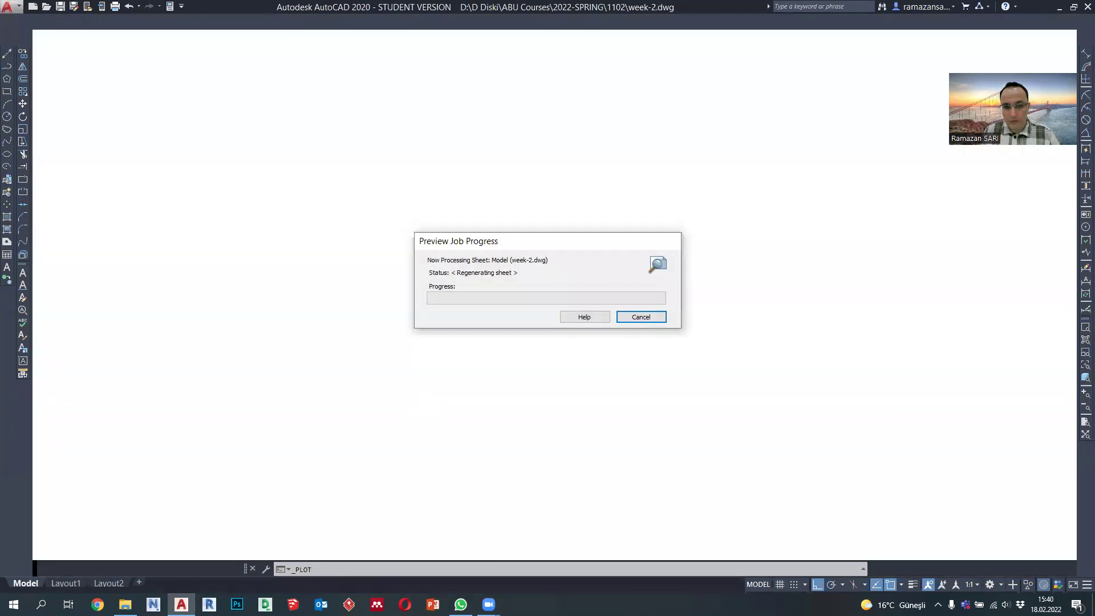
# Zoom and pan the 1:1 preview to check the labels, then return to the Plot dialog
pyautogui.scroll(3, 239, 452)
pyautogui.scroll(-1, 250, 415)
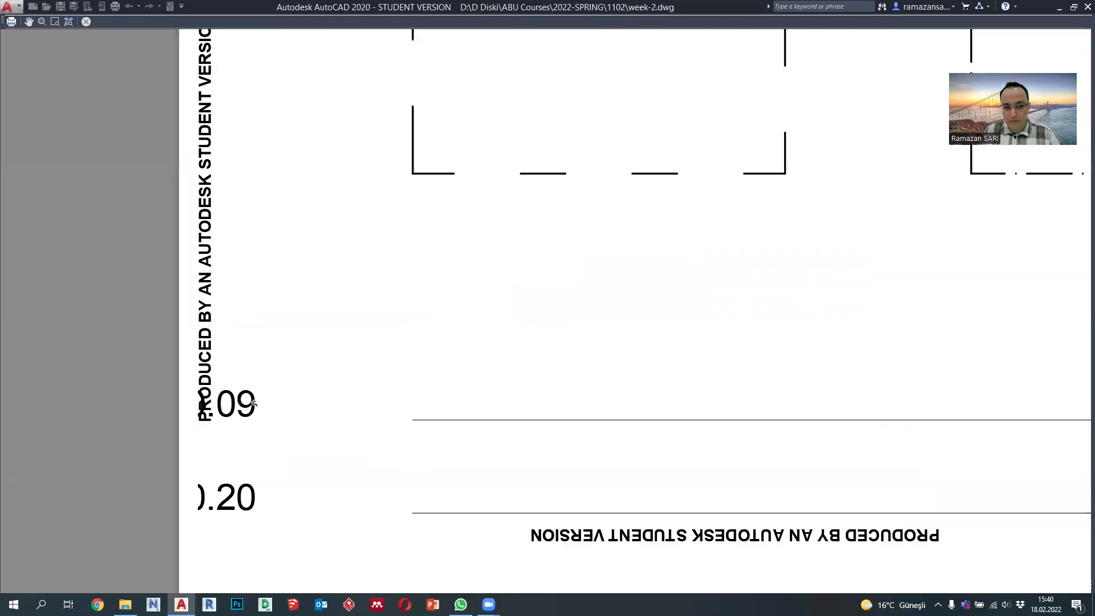
pyautogui.scroll(3, 251, 391)
pyautogui.scroll(-1, 248, 423)
pyautogui.moveTo(248, 422); pyautogui.dragTo(259, 369, button='middle')
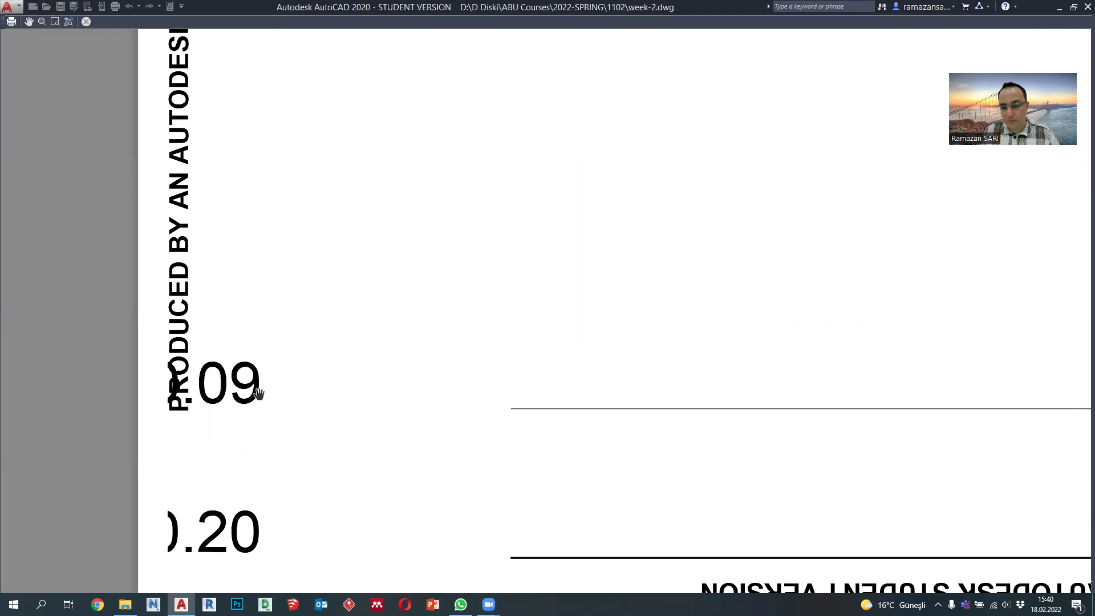
pyautogui.press('Escape')
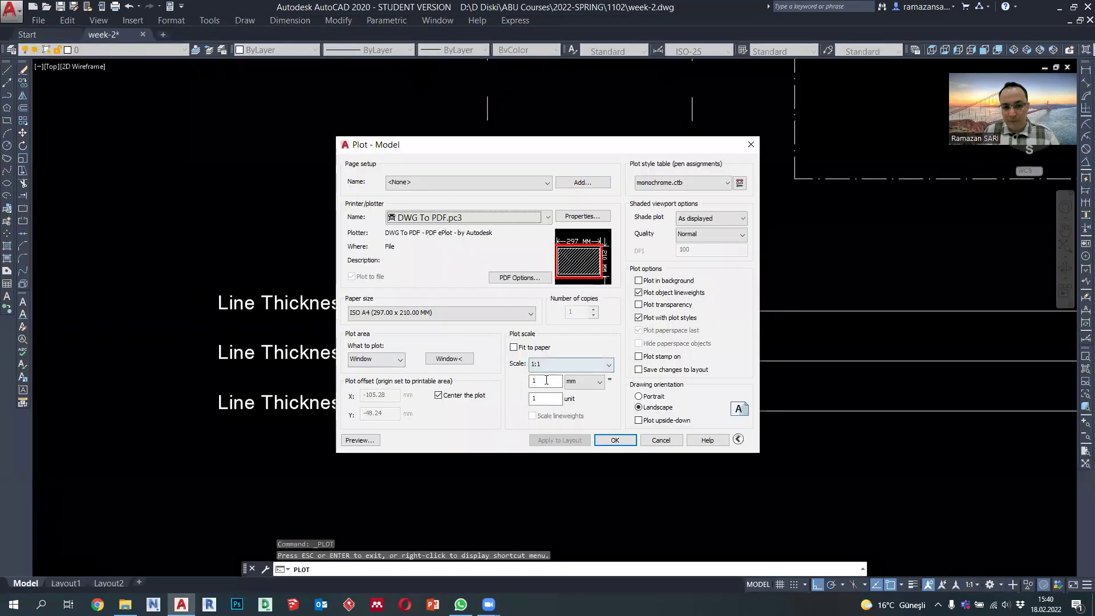
# Set the plot scale to 1:2 and apply it to the layout
pyautogui.click(542, 370)
pyautogui.click(544, 377)
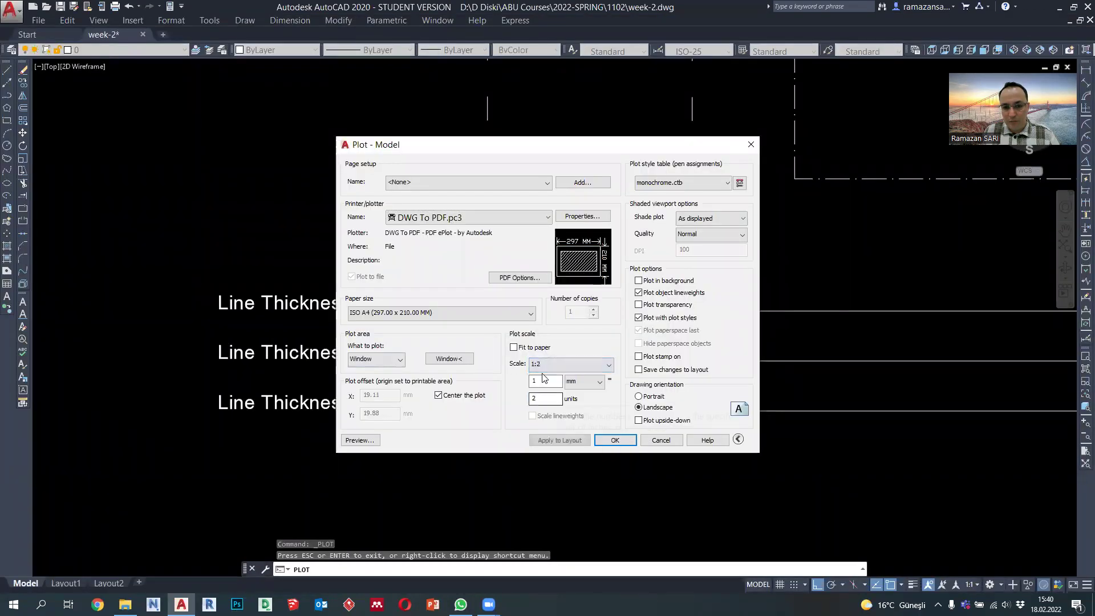
pyautogui.click(554, 441)
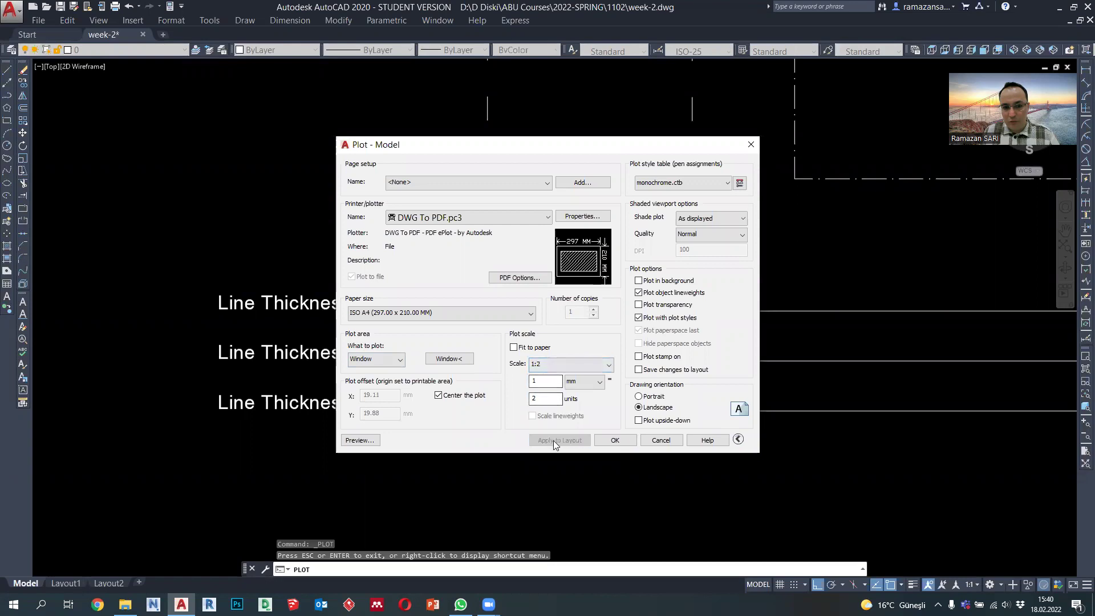
# Preview the 1:2 sheet, zooming in to compare the three line thicknesses
pyautogui.click(359, 441)
pyautogui.scroll(3, 382, 385)
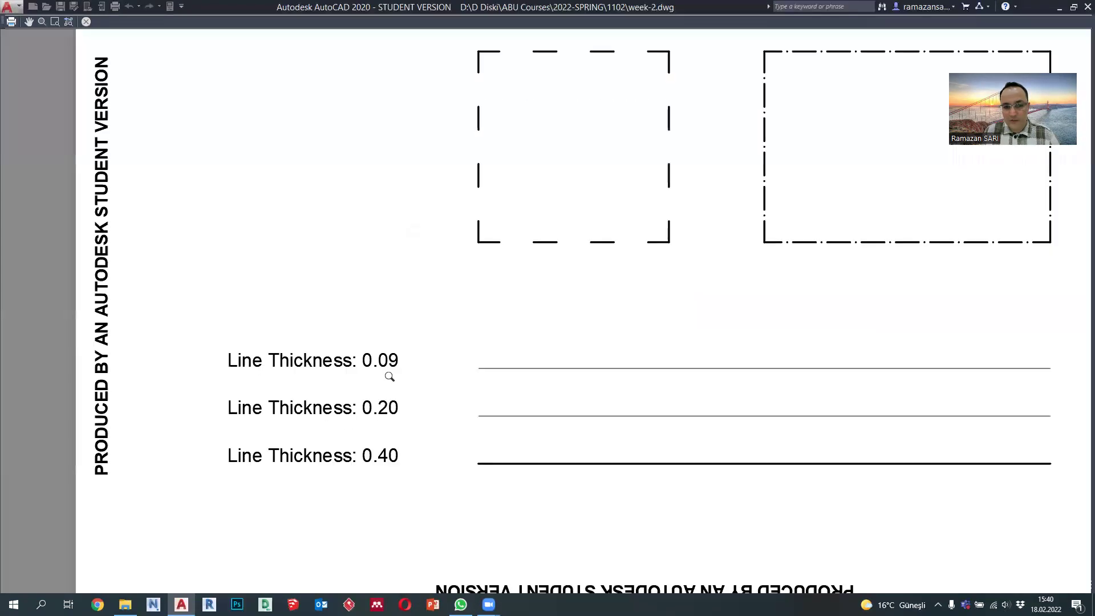
pyautogui.scroll(2, 390, 376)
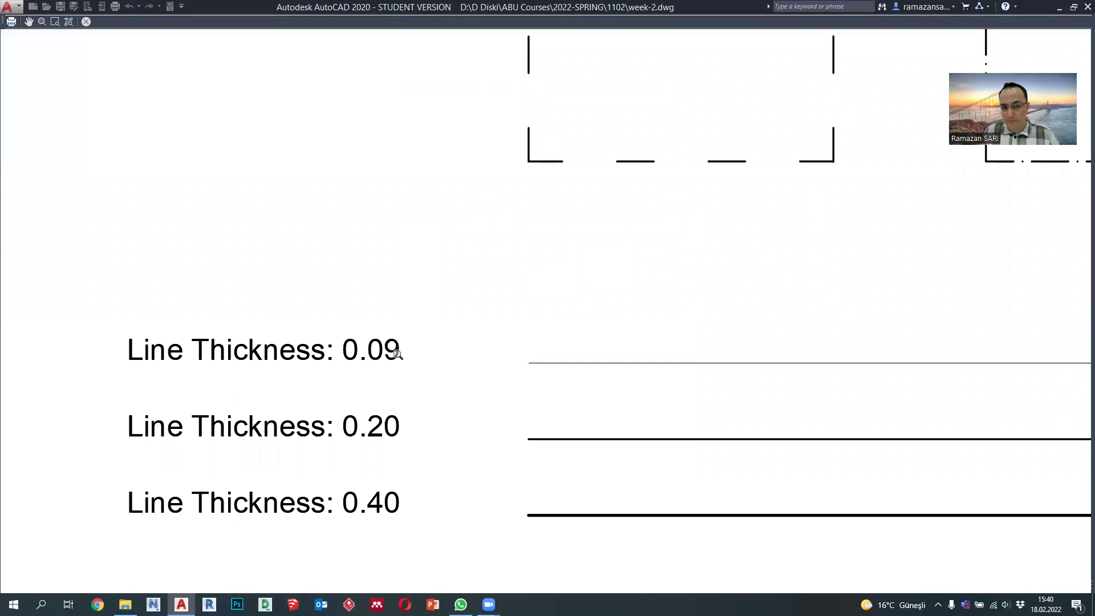
pyautogui.scroll(-5, 384, 348)
pyautogui.scroll(5, 380, 349)
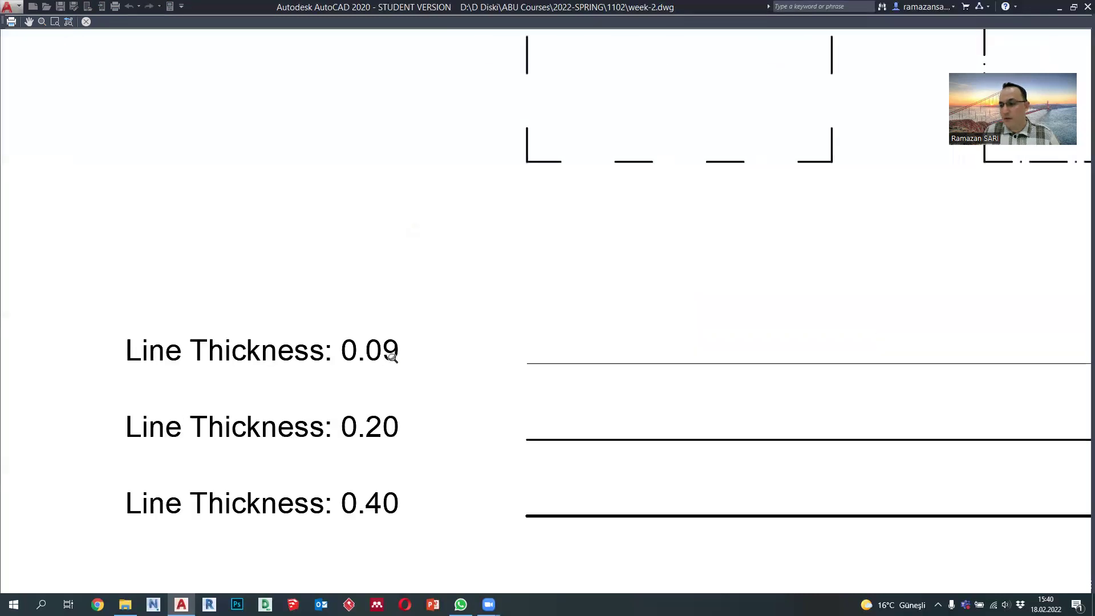
pyautogui.scroll(2, 391, 357)
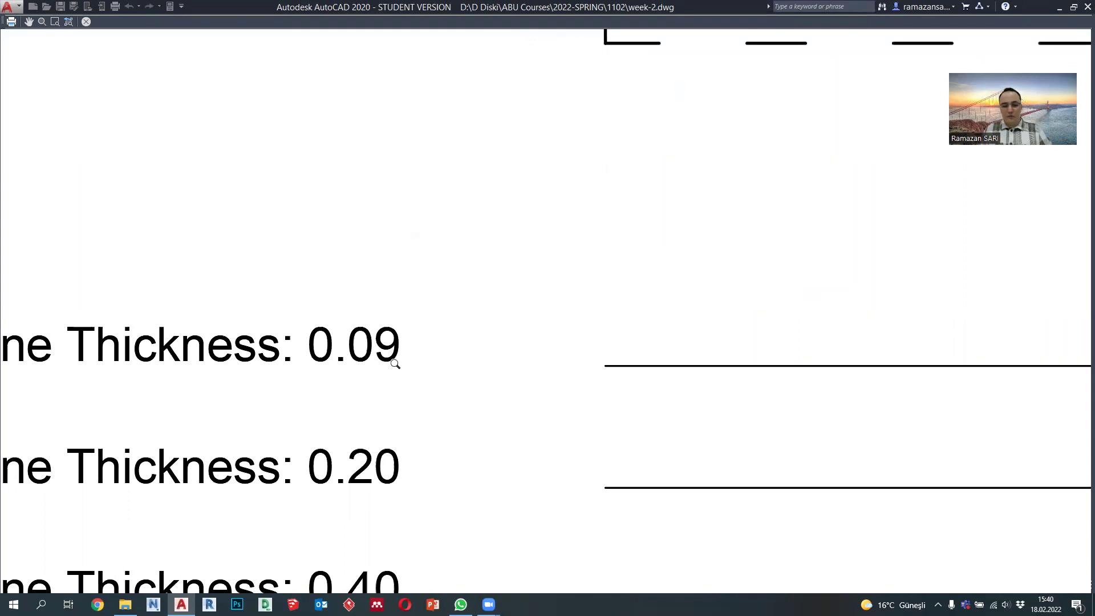
pyautogui.press('Escape')
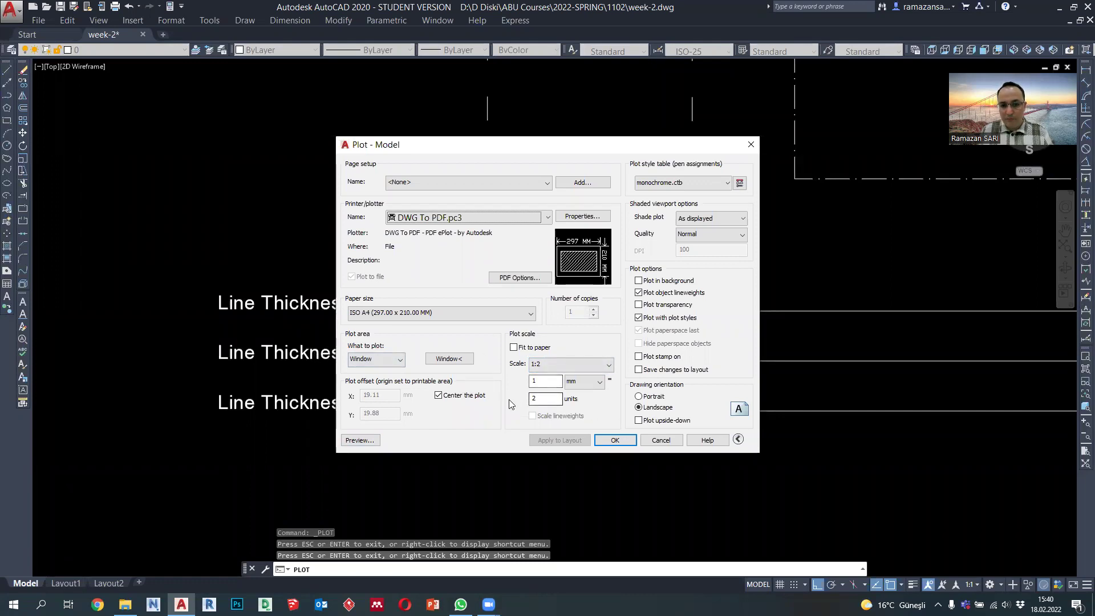
# Cancel the Plot dialog and zoom and pan toward the title block sheet
pyautogui.click(659, 441)
pyautogui.scroll(-8, 488, 363)
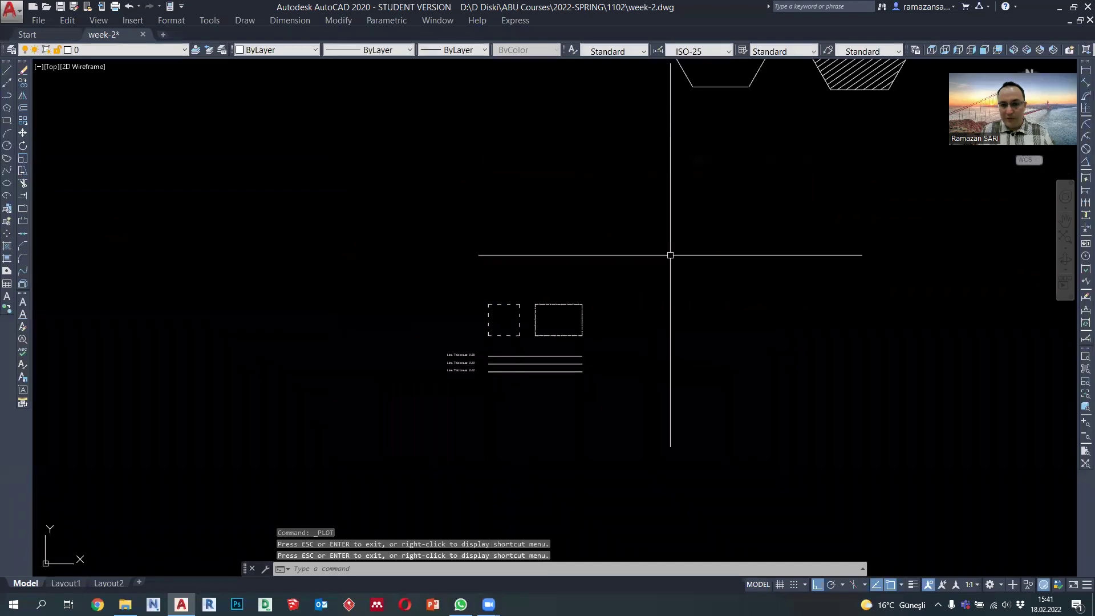
pyautogui.moveTo(608, 264); pyautogui.dragTo(528, 353, button='middle')
pyautogui.scroll(-6, 528, 352)
pyautogui.scroll(10, 742, 268)
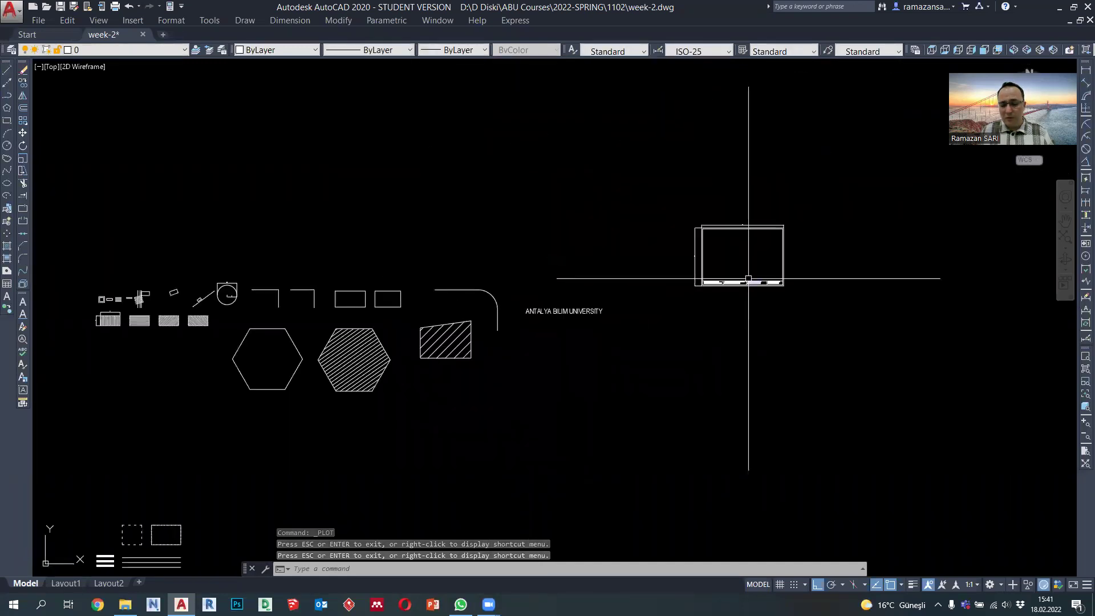
pyautogui.scroll(4, 754, 282)
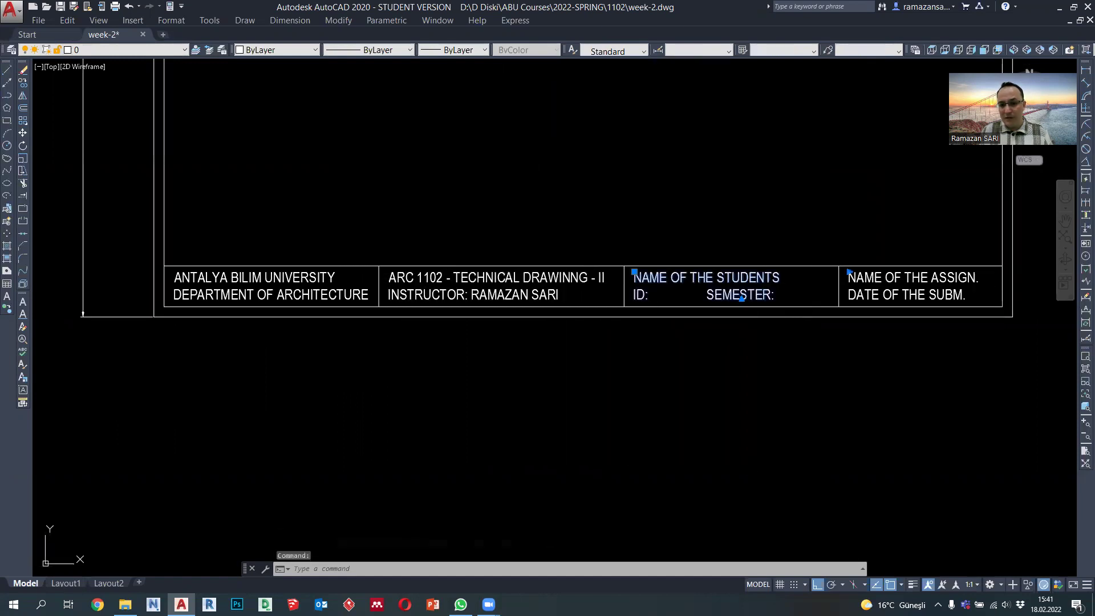
# Close editing of the student name text and zoom to show the whole A4 sheet
pyautogui.doubleClick(772, 297)
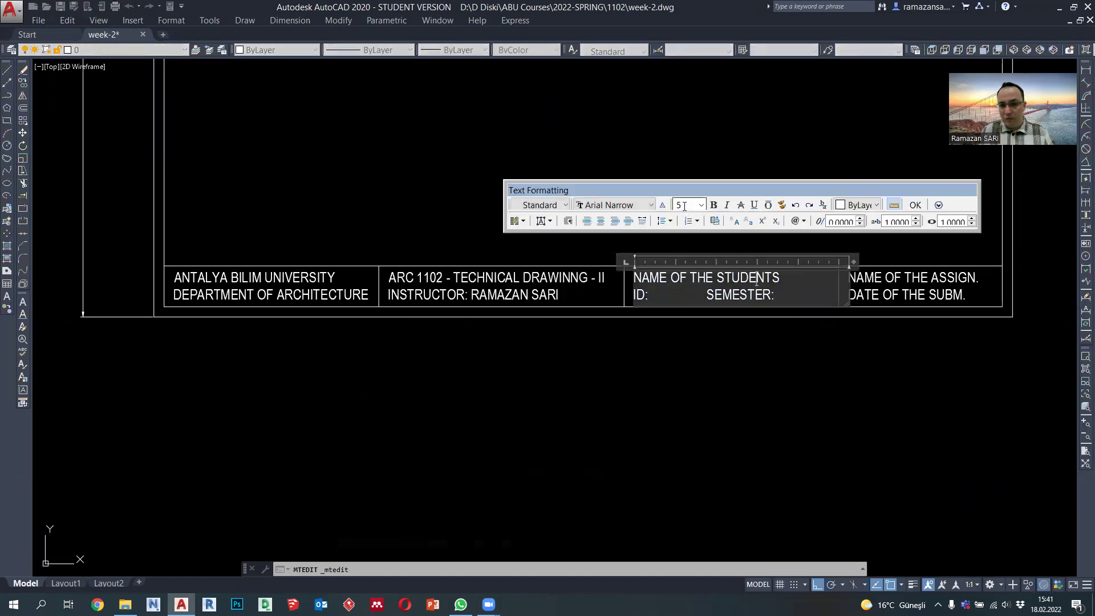
pyautogui.click(711, 346)
pyautogui.scroll(-4, 713, 342)
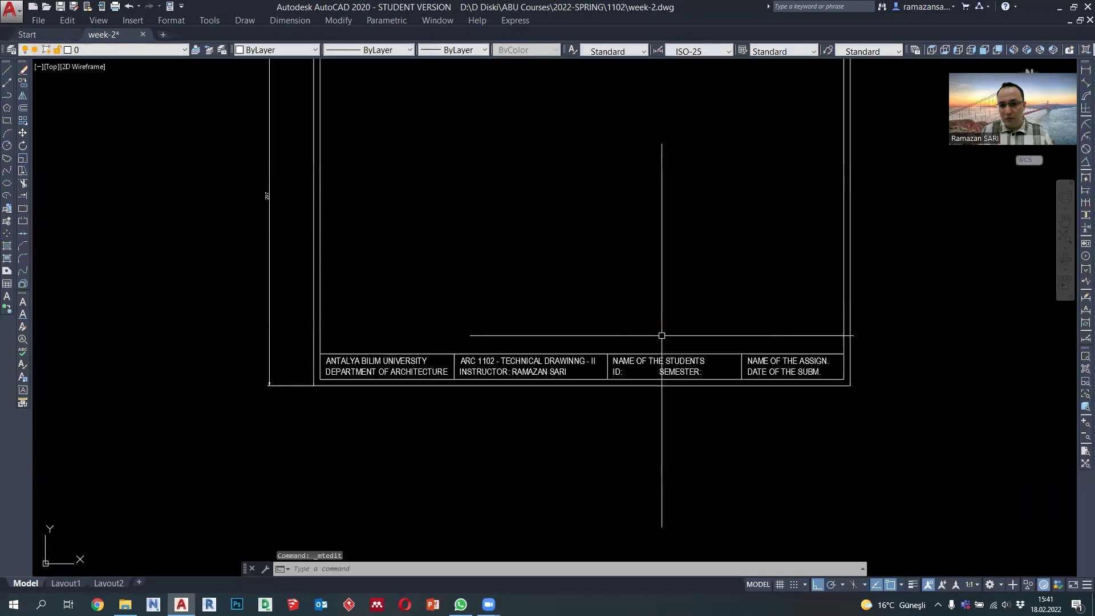
pyautogui.scroll(2, 684, 325)
pyautogui.scroll(-2, 357, 328)
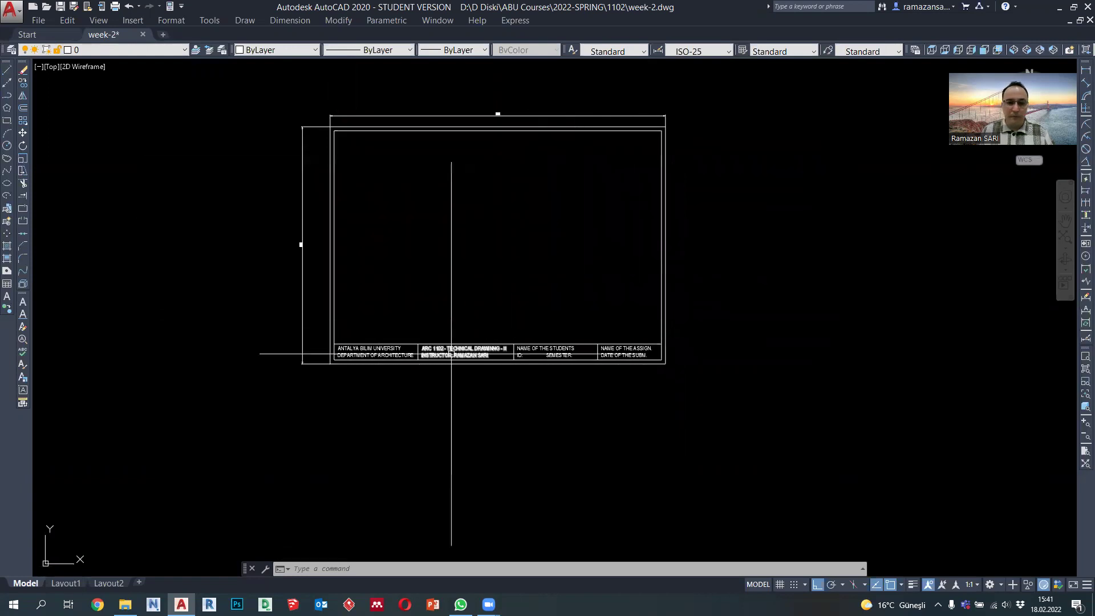
pyautogui.scroll(2, 452, 354)
pyautogui.scroll(-4, 452, 354)
pyautogui.scroll(4, 451, 357)
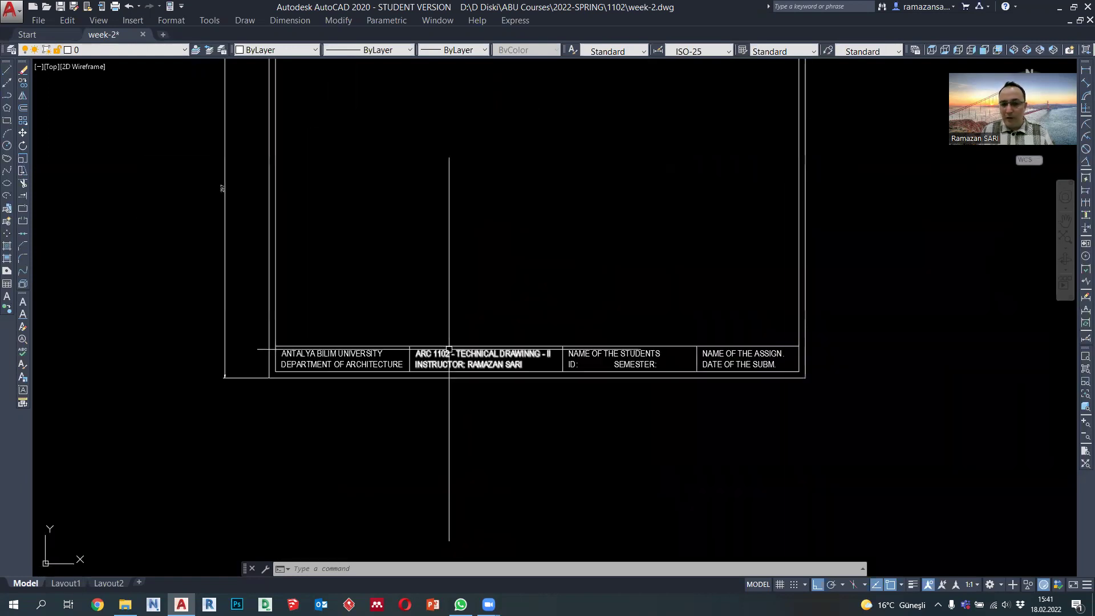
pyautogui.moveTo(450, 350); pyautogui.dragTo(447, 376, button='middle')
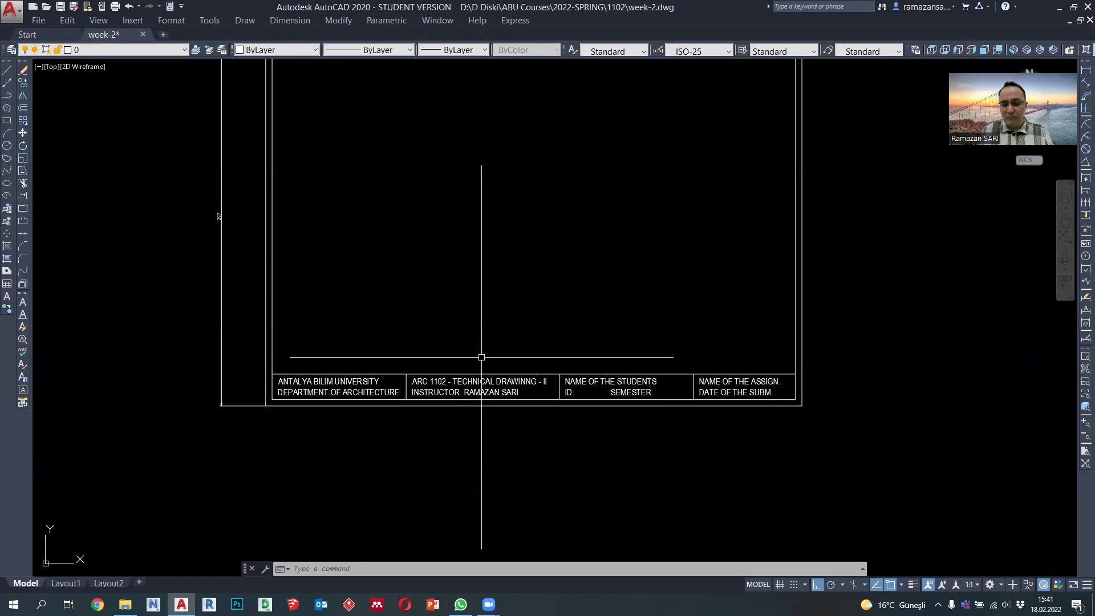
pyautogui.scroll(-3, 485, 359)
pyautogui.scroll(-1, 398, 234)
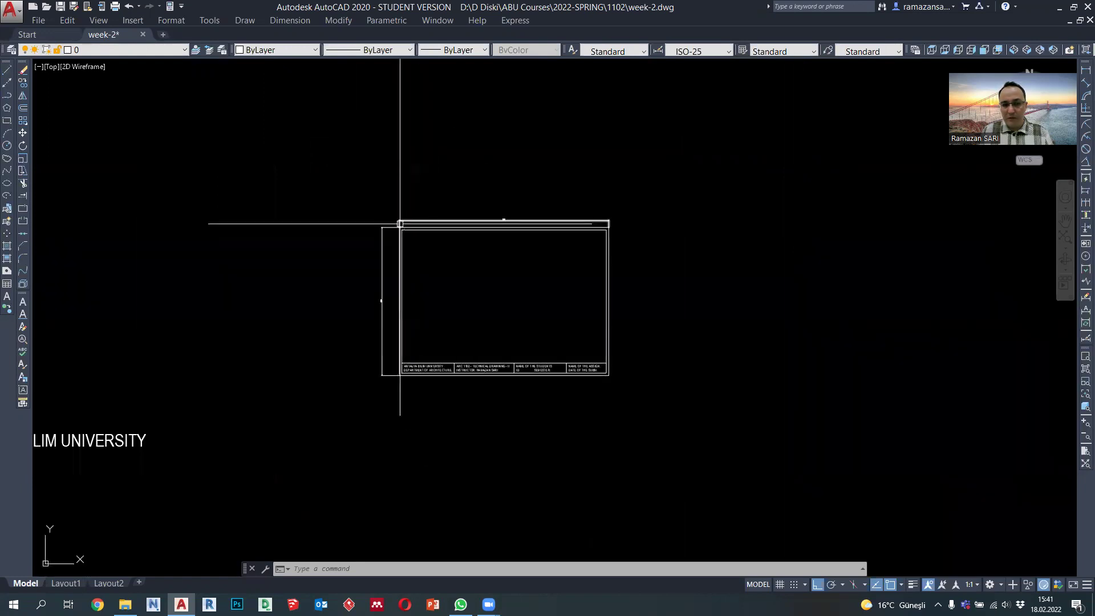
# Copy the window-selected title-block sheet to empty space below the original
pyautogui.scroll(2, 399, 224)
pyautogui.click(391, 220)
pyautogui.click(780, 472)
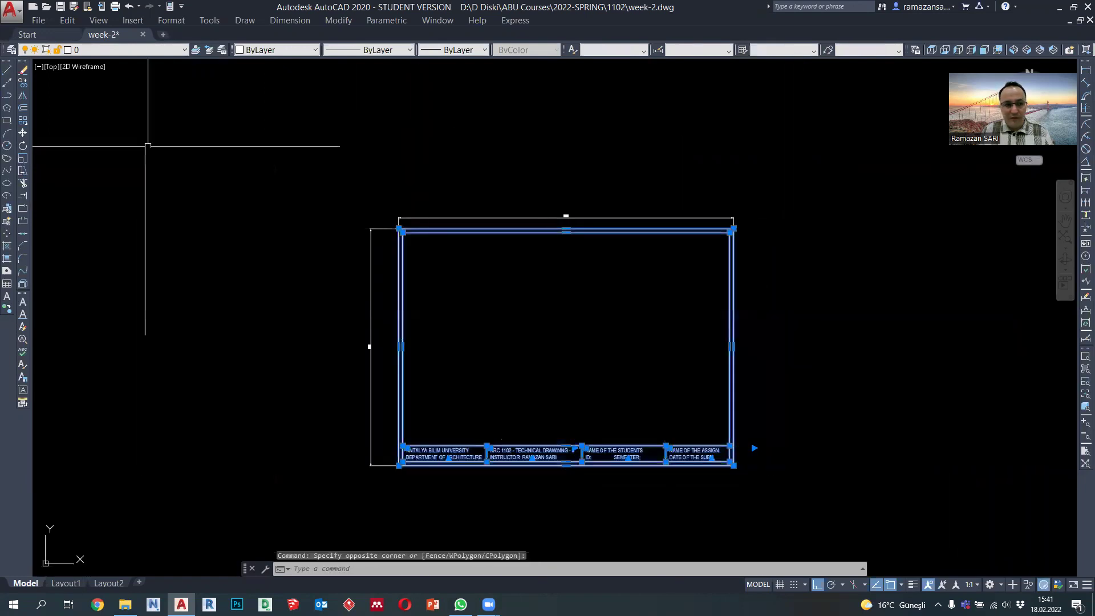
pyautogui.click(23, 83)
pyautogui.click(400, 230)
pyautogui.scroll(-1, 387, 219)
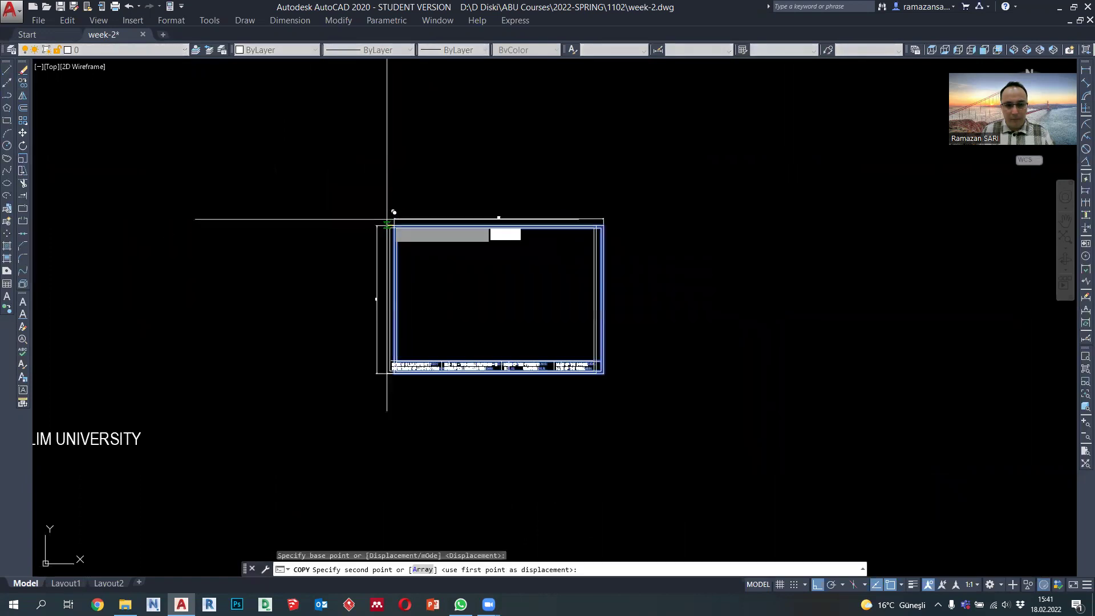
pyautogui.scroll(-2, 387, 219)
pyautogui.moveTo(440, 374); pyautogui.dragTo(435, 274, button='middle')
pyautogui.click(399, 297)
pyautogui.press('Escape')
# Scale the lower copy by 20 about its top-left corner
pyautogui.click(369, 278)
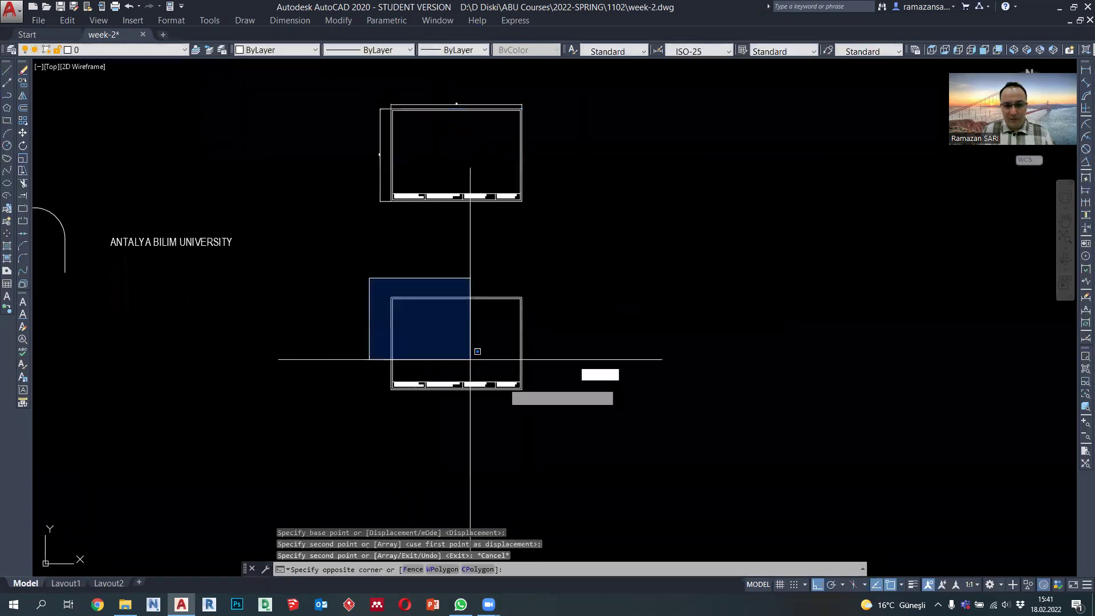
pyautogui.click(533, 399)
pyautogui.scroll(2, 433, 399)
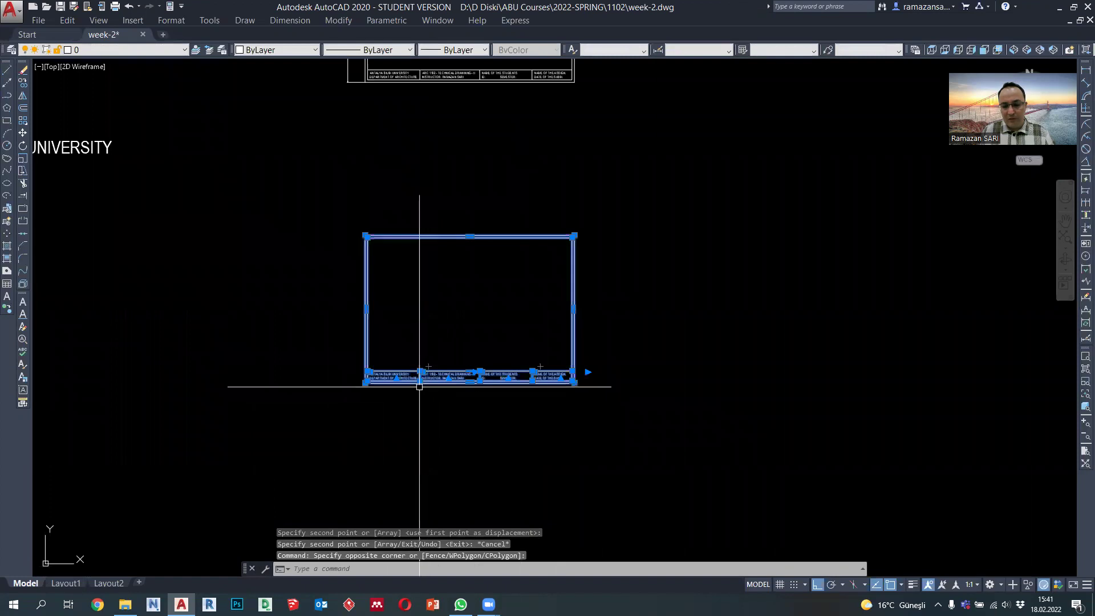
pyautogui.scroll(3, 417, 383)
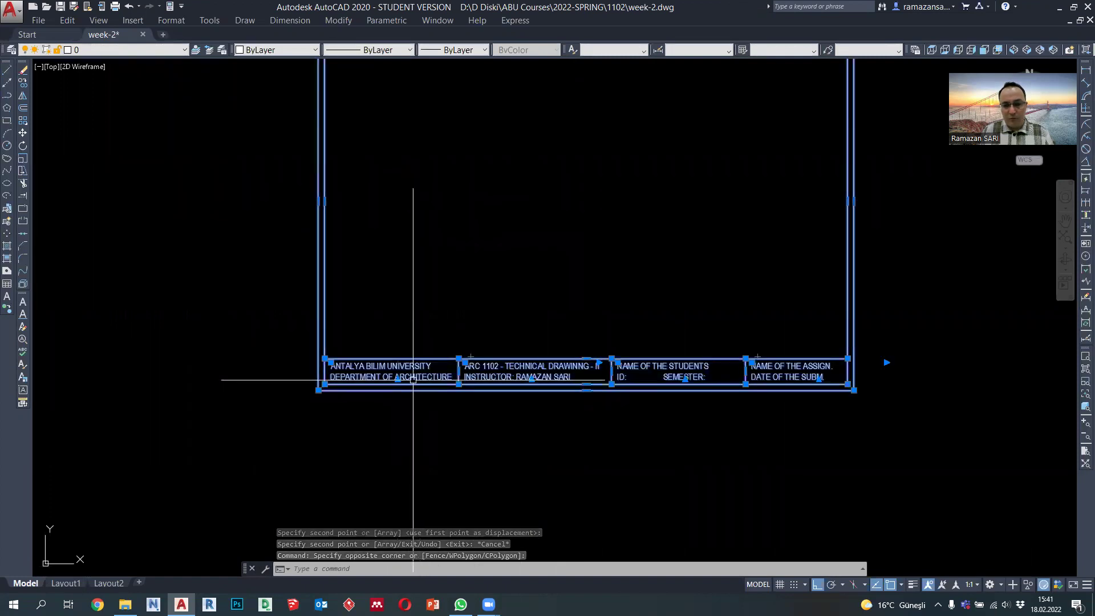
pyautogui.scroll(-2, 413, 380)
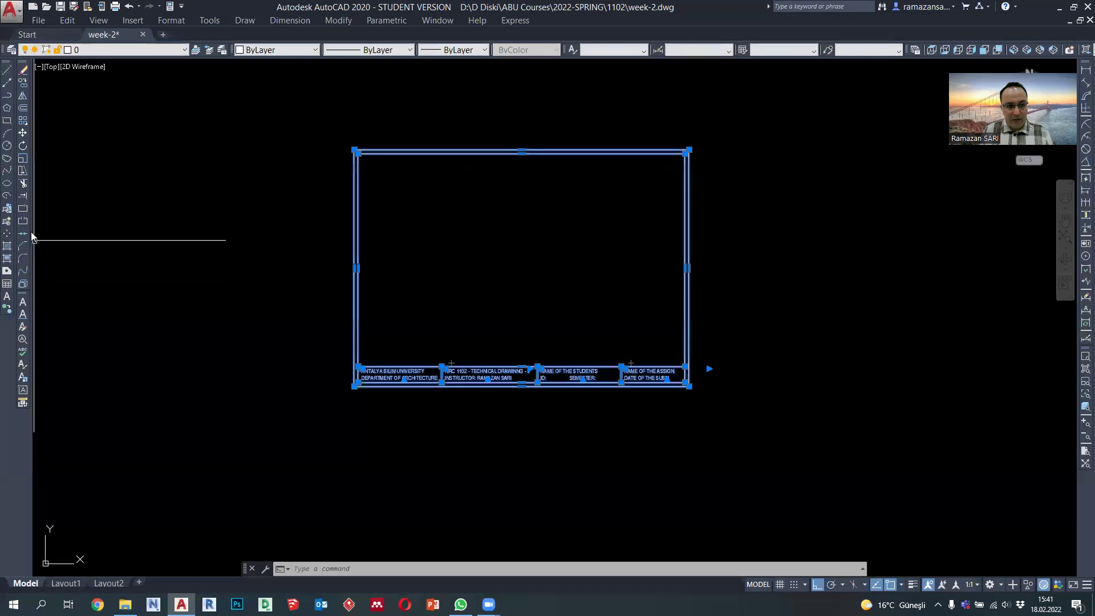
pyautogui.click(23, 160)
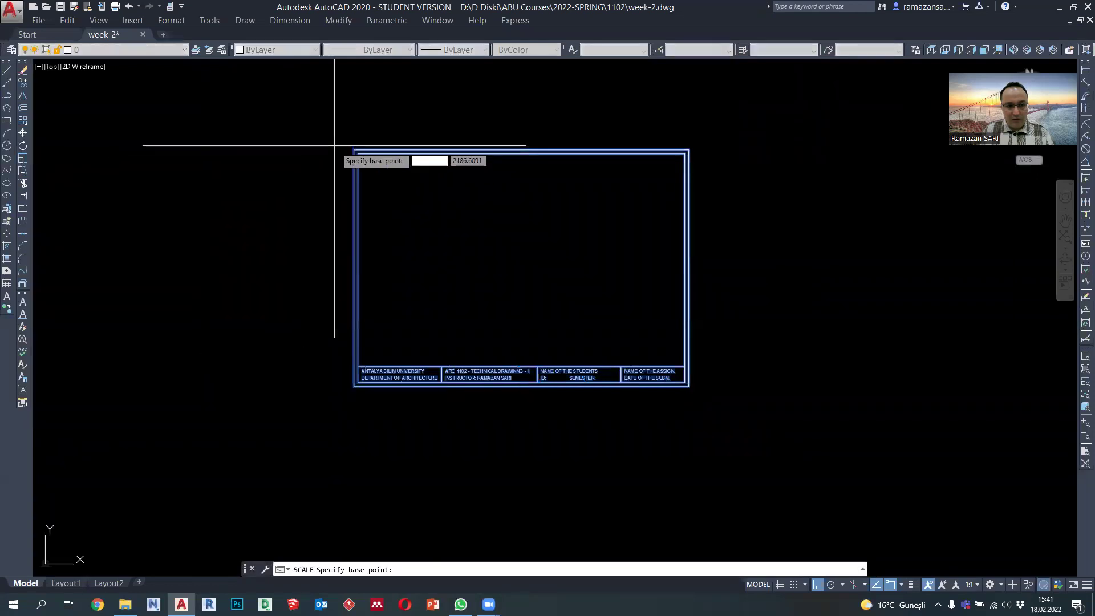
pyautogui.click(354, 150)
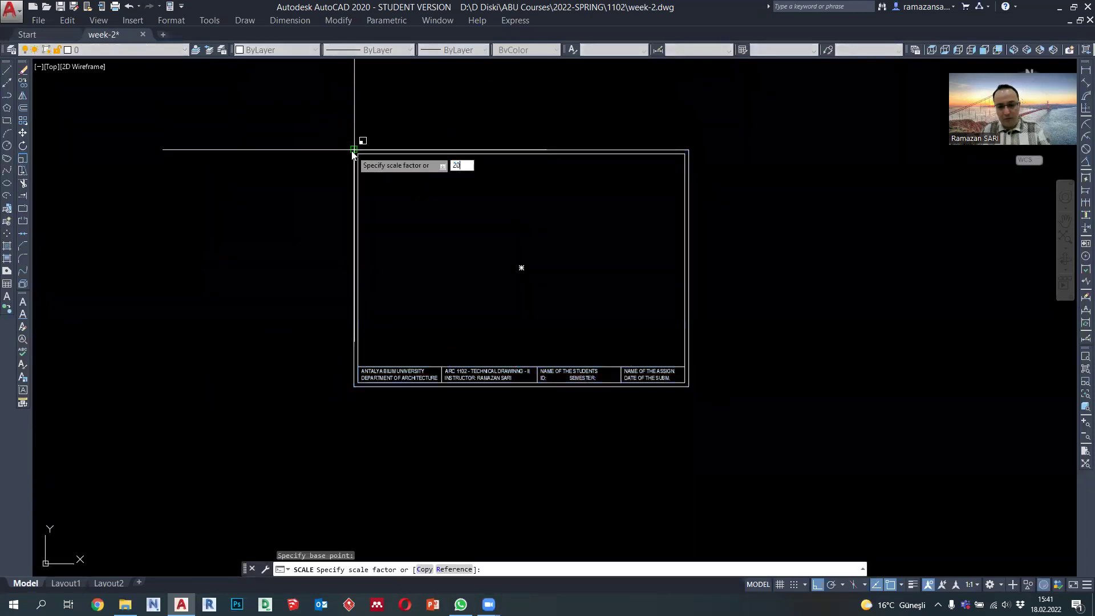
pyautogui.press('Return')
pyautogui.scroll(-5, 435, 273)
pyautogui.scroll(2, 446, 257)
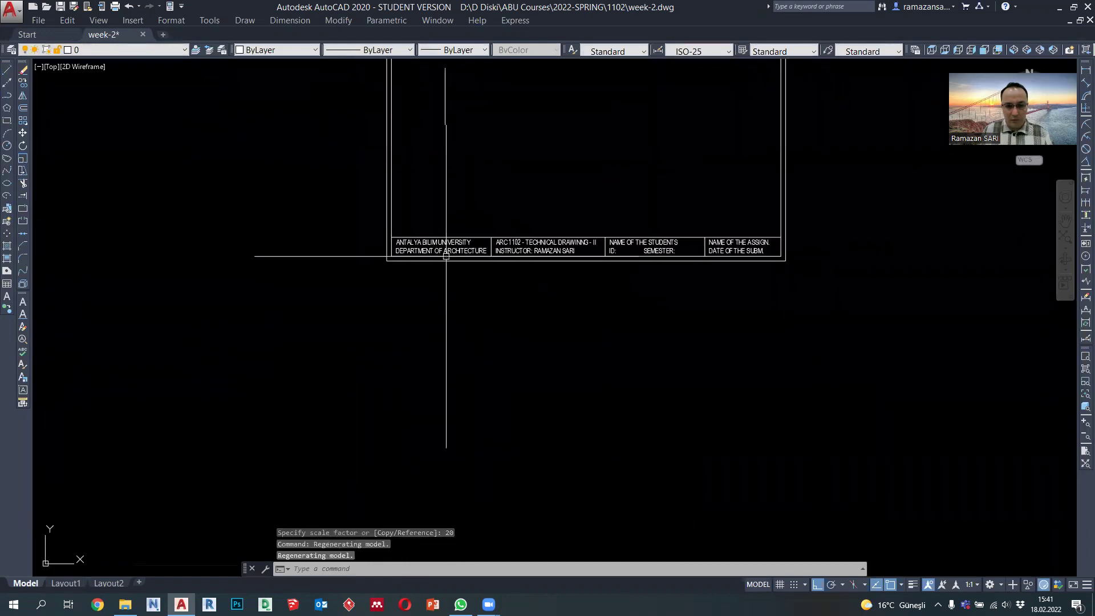
pyautogui.moveTo(446, 257); pyautogui.dragTo(394, 393, button='middle')
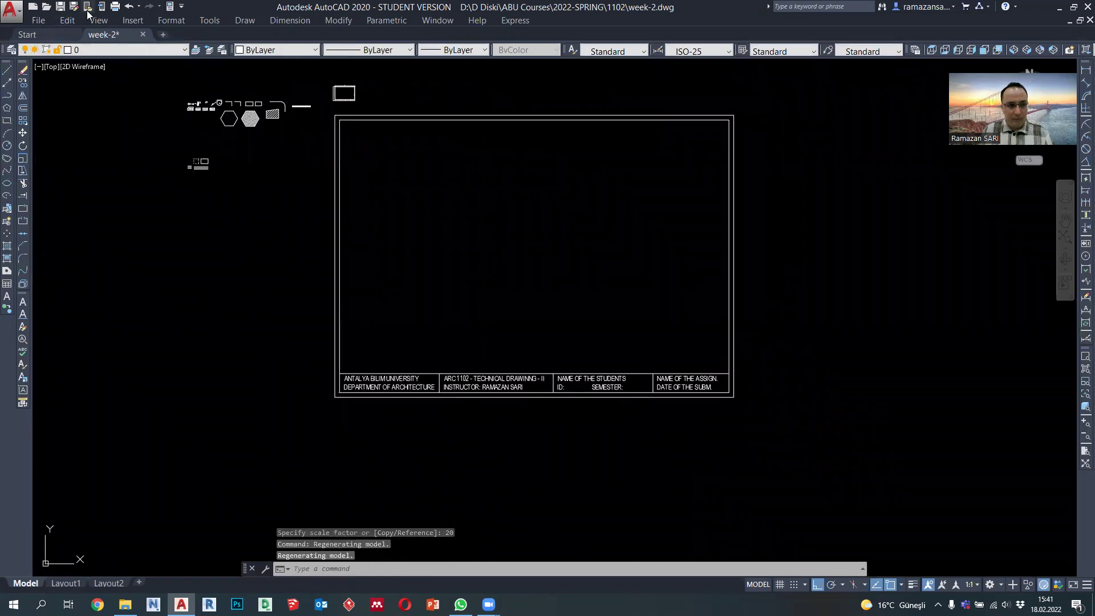
pyautogui.click(115, 7)
# Choose ISO A3 paper, window the enlarged frame as plot area, and turn off Fit to paper
pyautogui.click(433, 314)
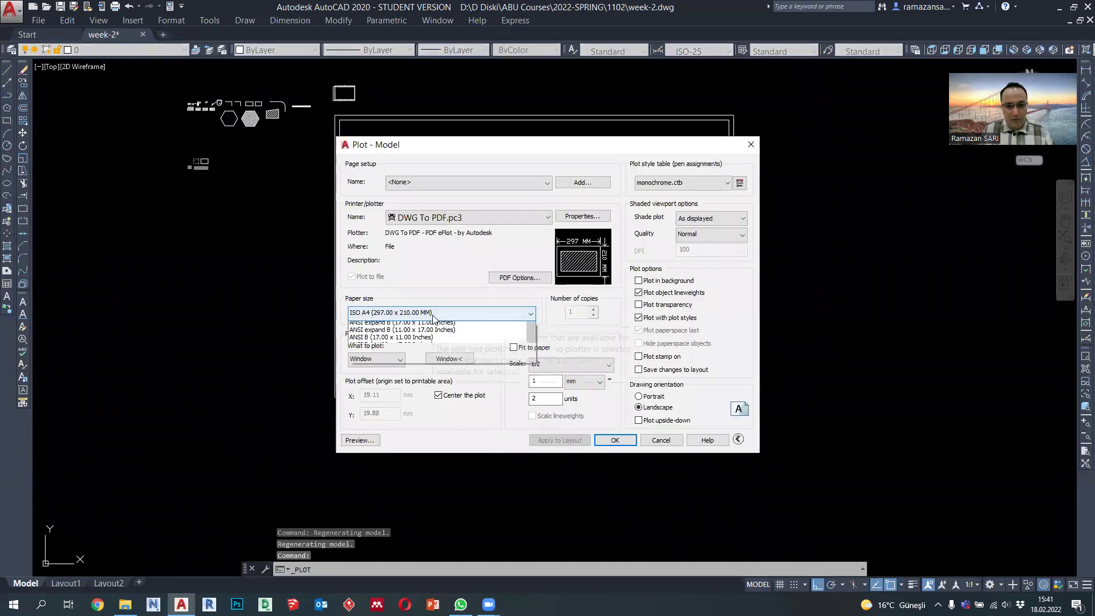
pyautogui.scroll(2, 414, 350)
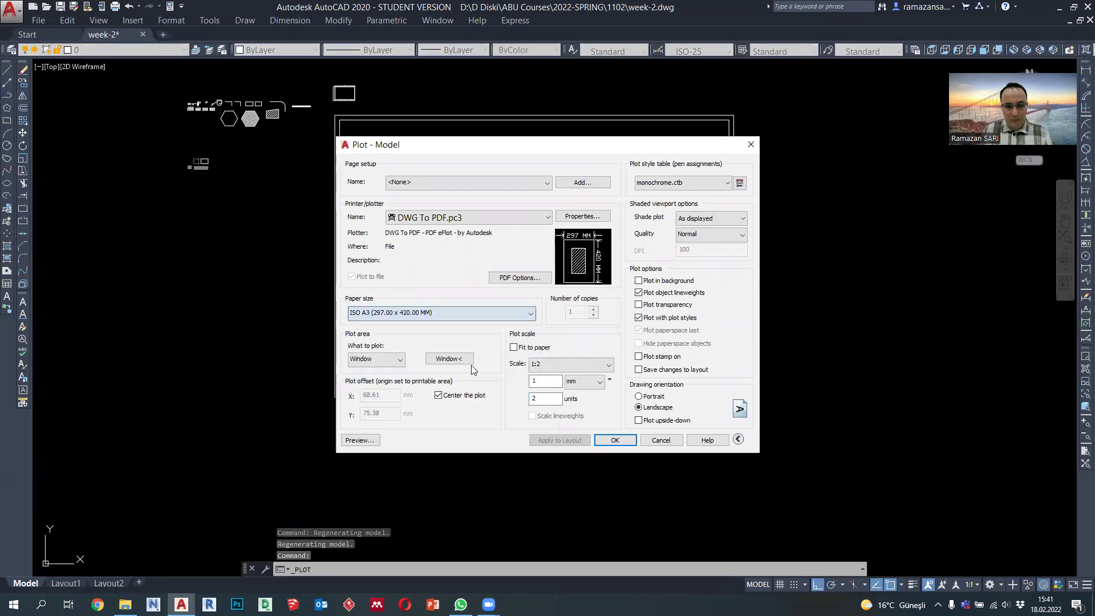
pyautogui.click(471, 363)
pyautogui.click(460, 360)
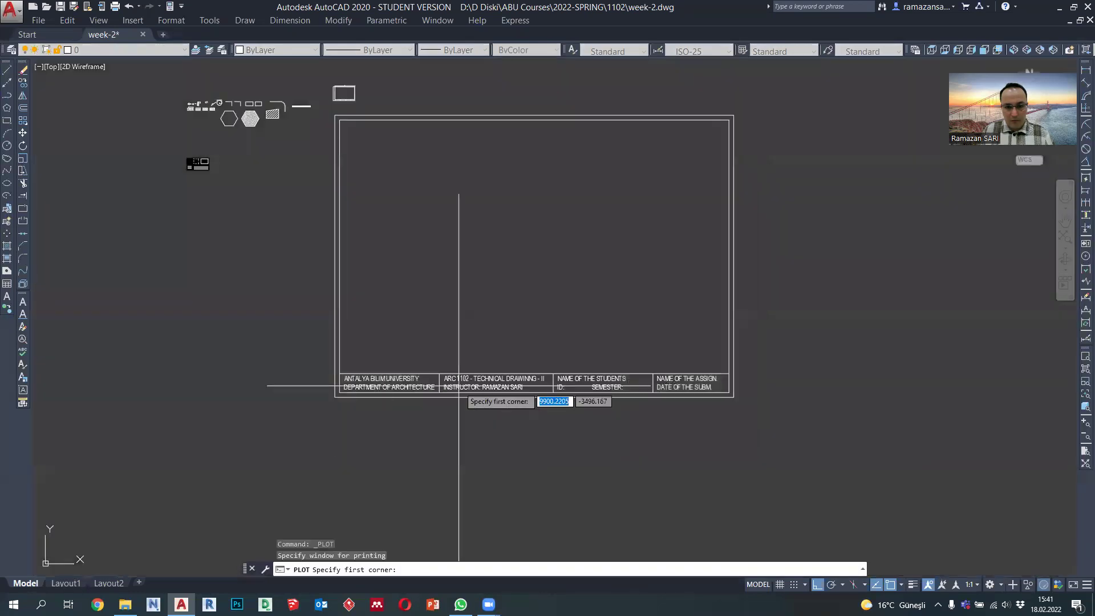
pyautogui.click(335, 116)
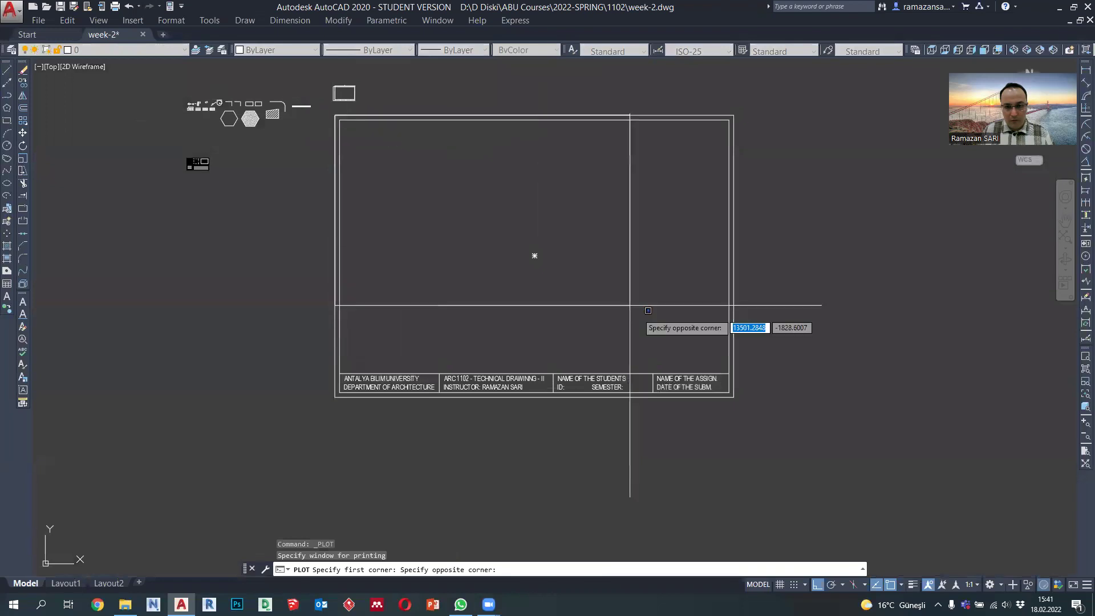
pyautogui.click(734, 397)
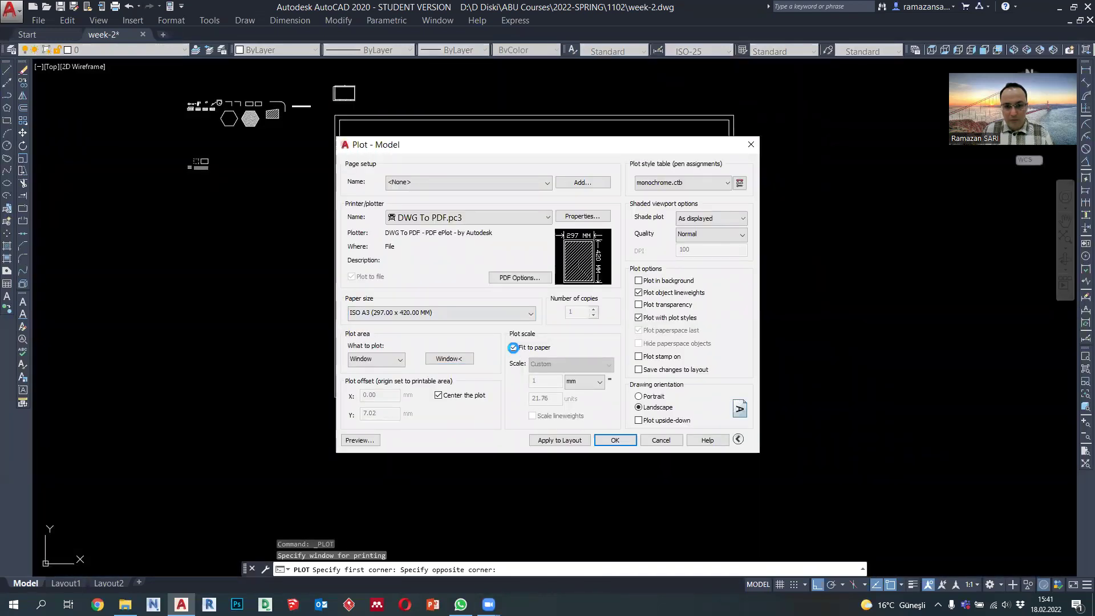
pyautogui.click(513, 347)
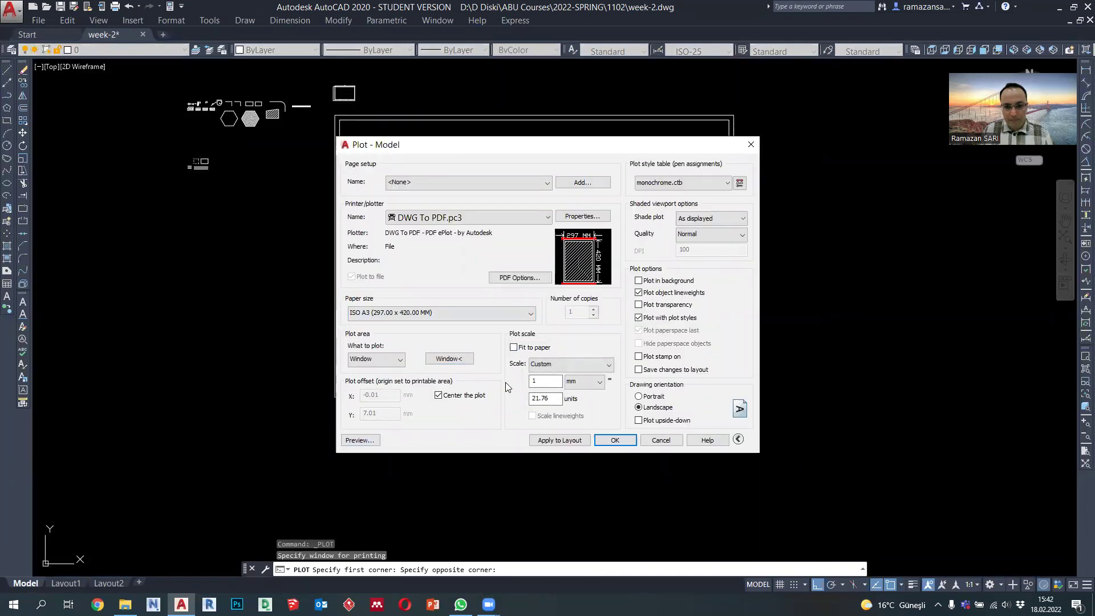
# Preview the A3 sheet, panning to inspect the title block text
pyautogui.click(374, 441)
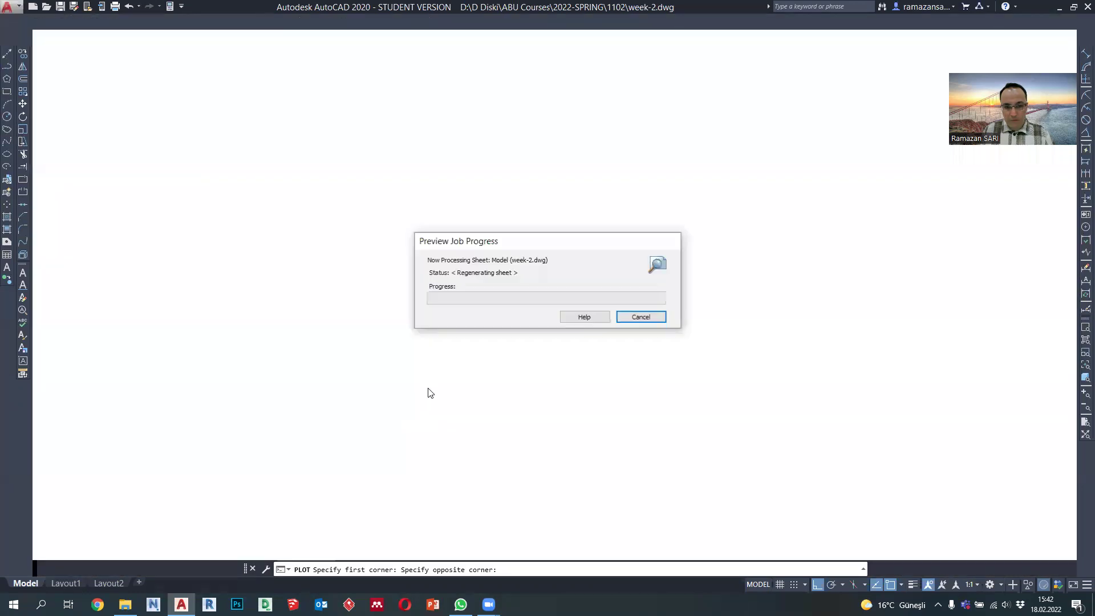
pyautogui.scroll(2, 252, 529)
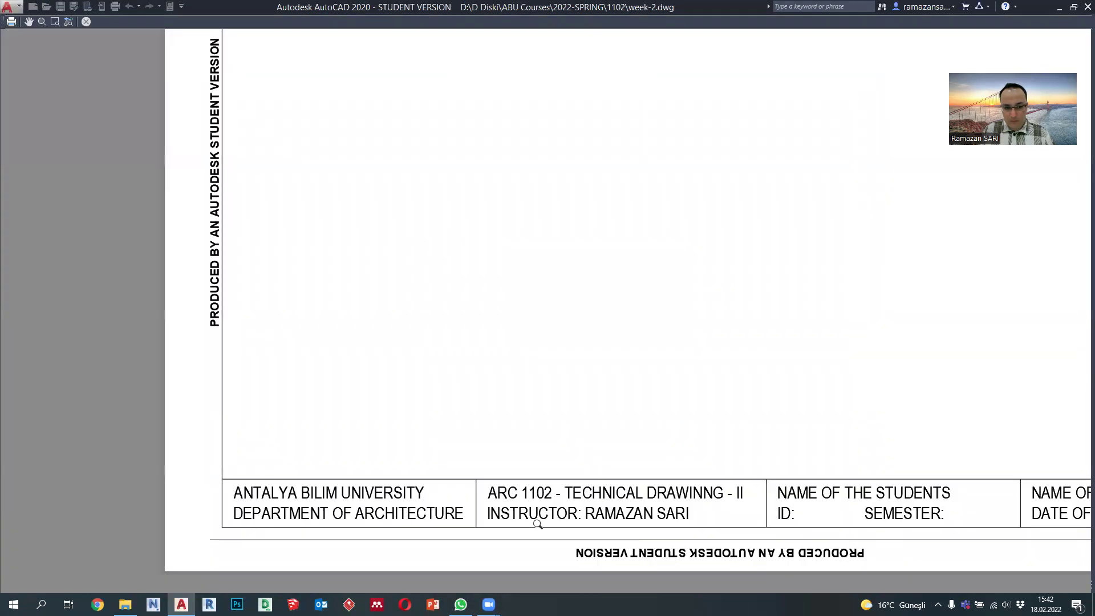
pyautogui.moveTo(538, 523); pyautogui.dragTo(507, 493, button='middle')
pyautogui.press('Escape')
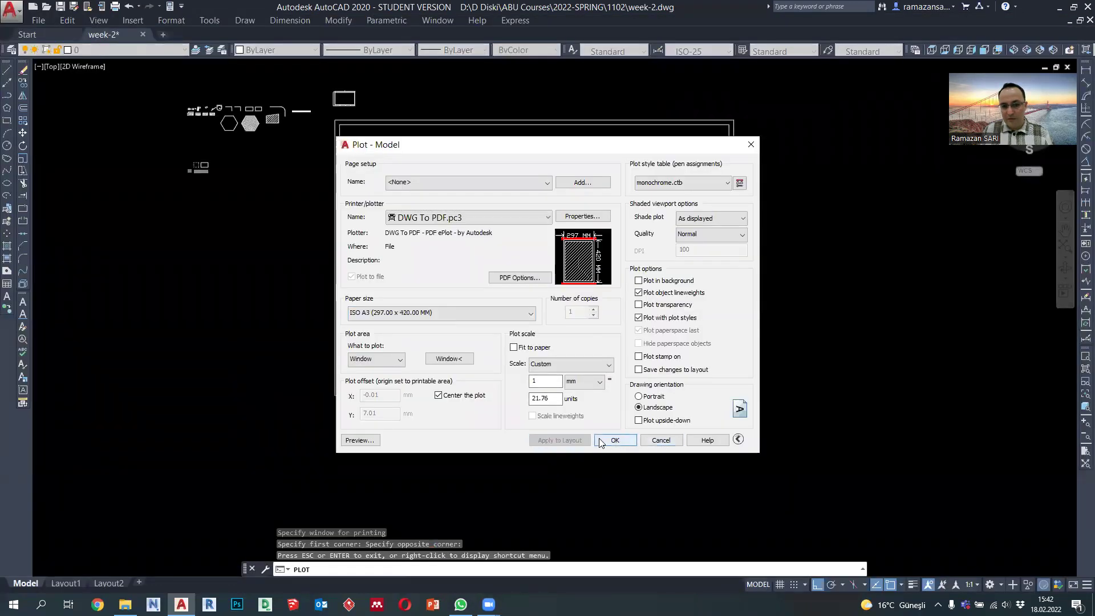
# Cancel plotting, bring the sheets back into view, and select the enlarged title-block frame
pyautogui.click(661, 441)
pyautogui.scroll(-3, 560, 400)
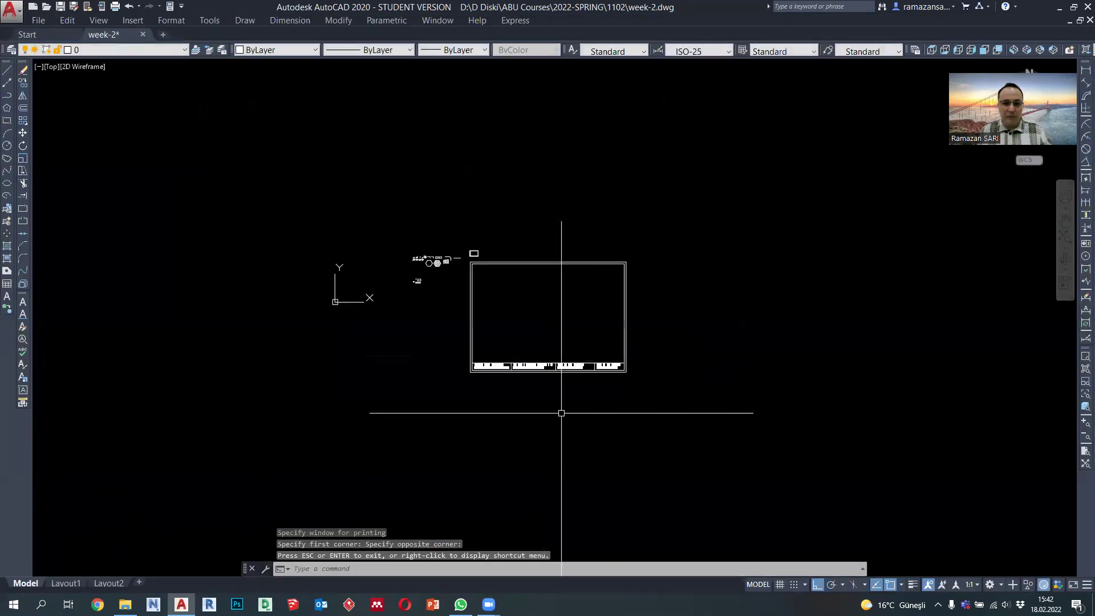
pyautogui.moveTo(560, 411); pyautogui.dragTo(648, 293, button='middle')
pyautogui.scroll(-5, 650, 294)
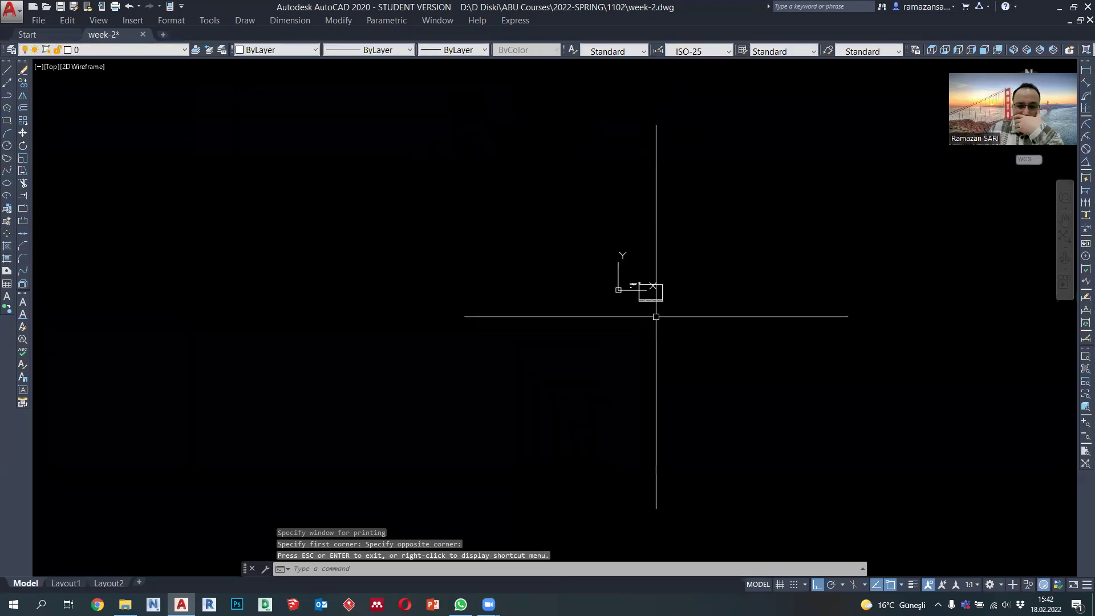
pyautogui.scroll(7, 655, 311)
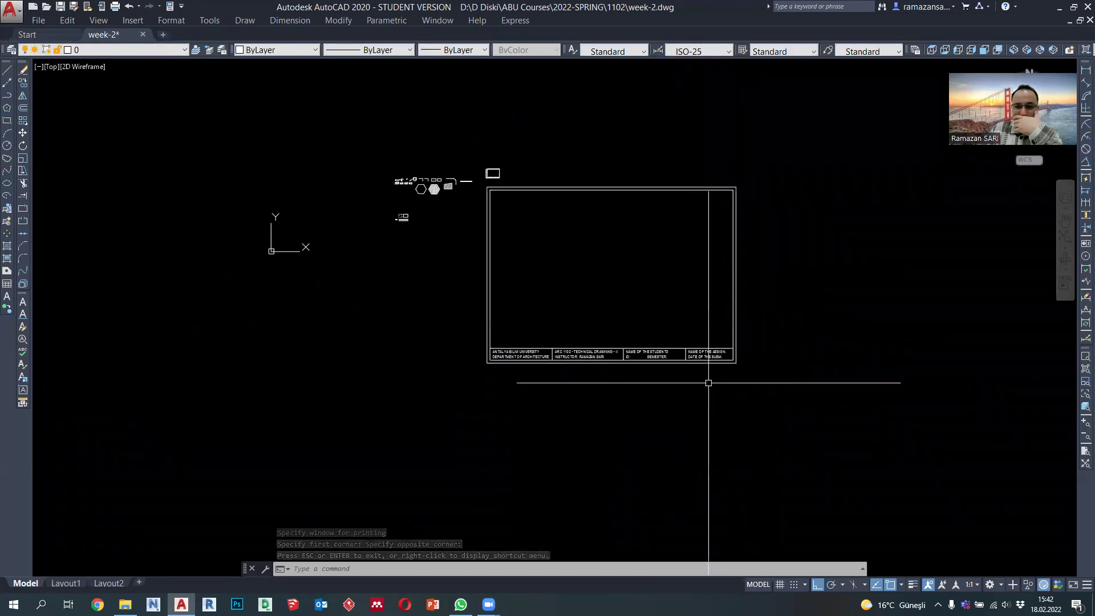
pyautogui.click(754, 384)
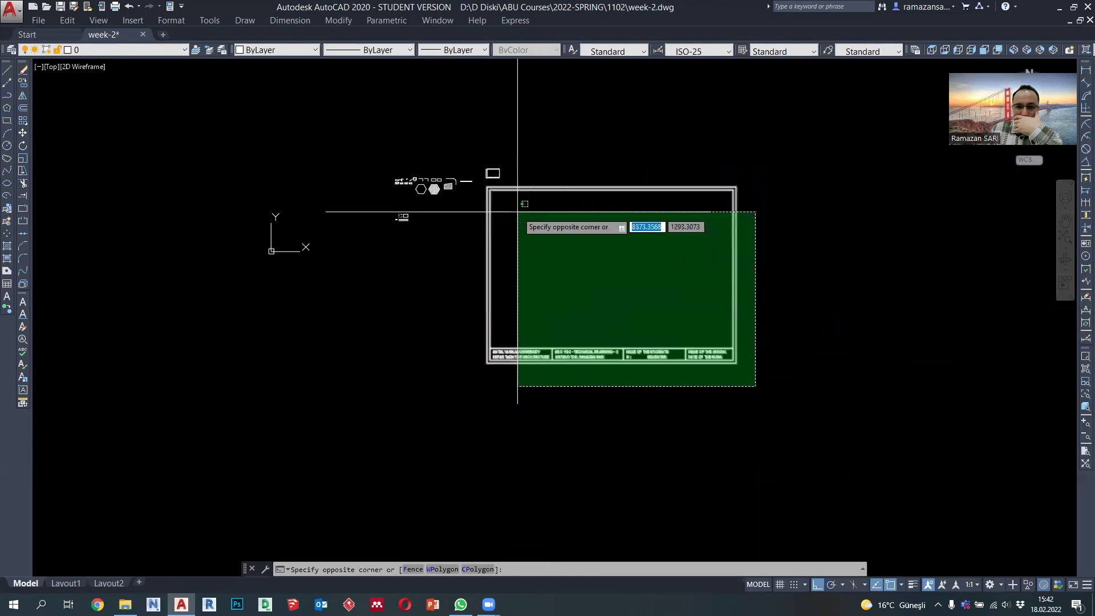